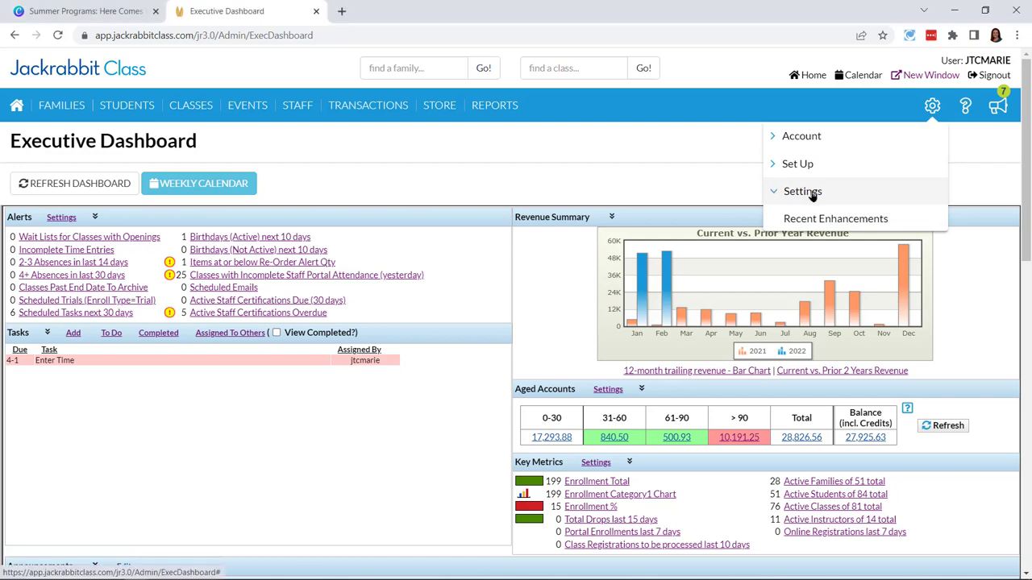
Unhide Camp in the Category 1 income list for customers, save, and return to the dashboard
left_click(811, 194)
left_click(811, 212)
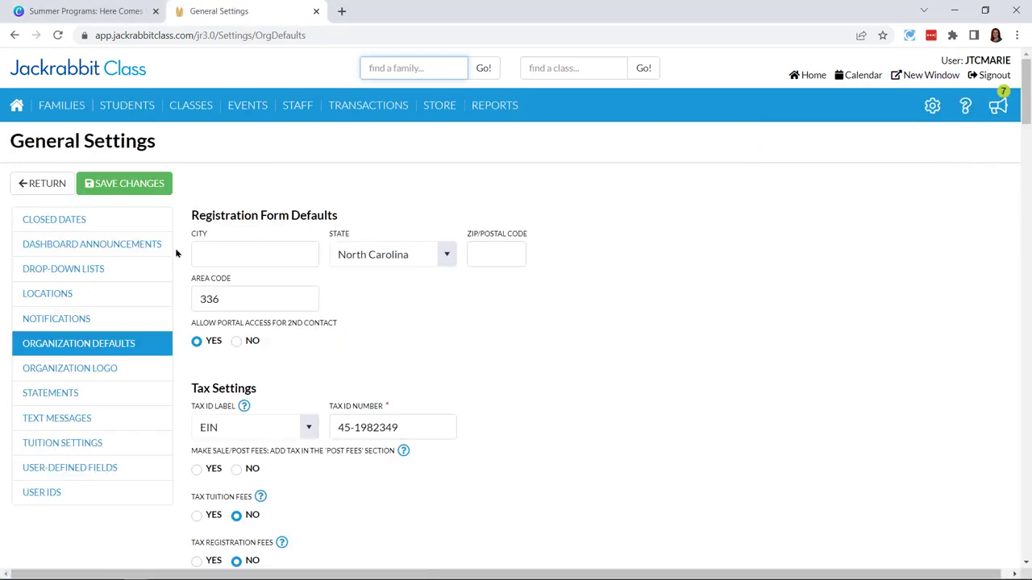
left_click(89, 270)
left_click(37, 255)
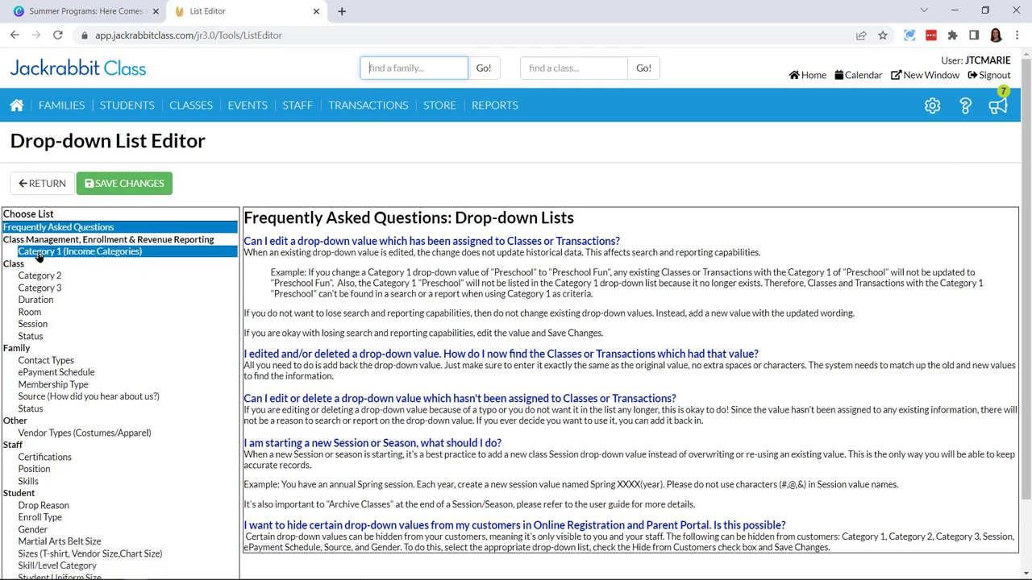
left_click(60, 257)
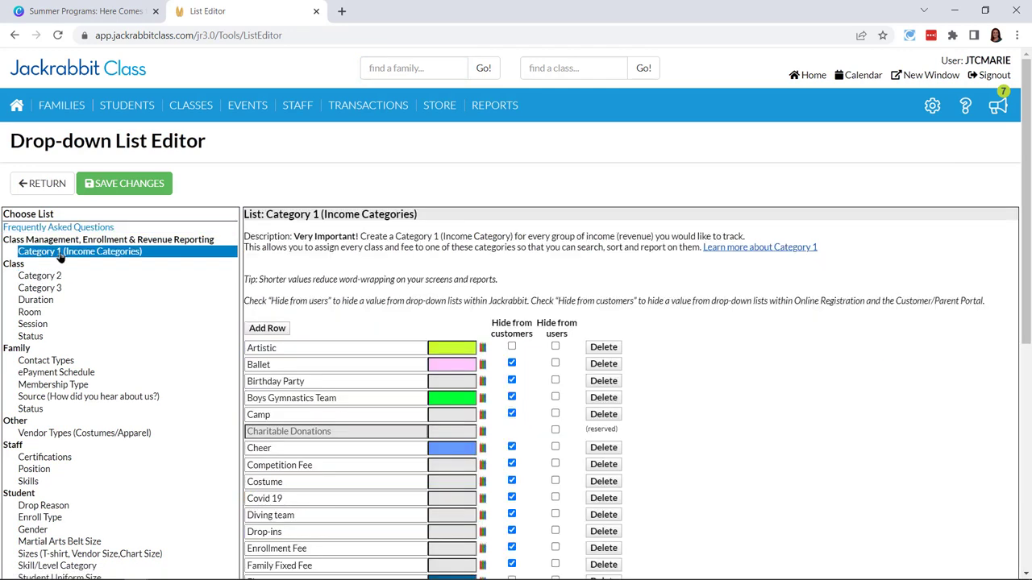
left_click(278, 415)
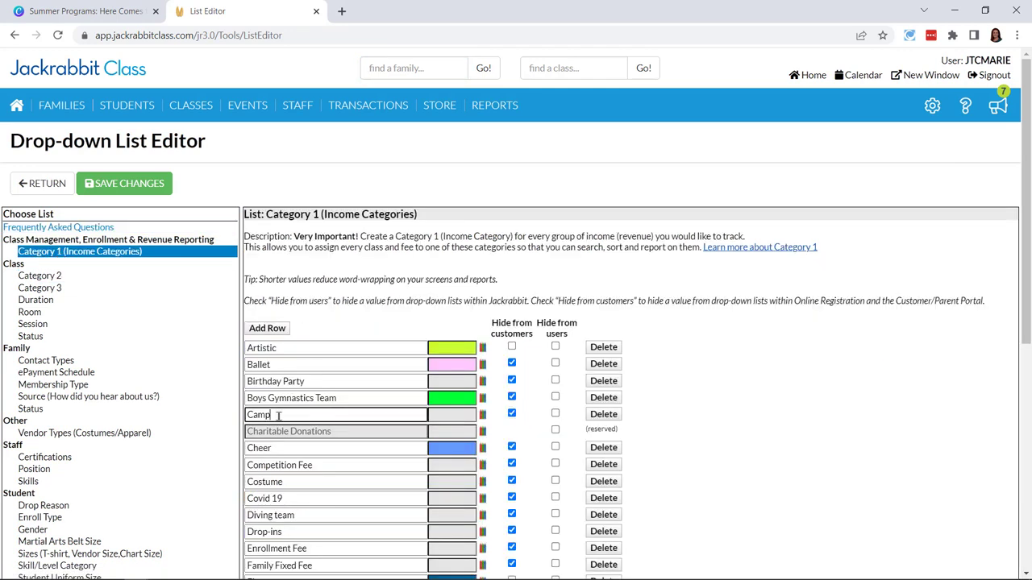
left_click(511, 413)
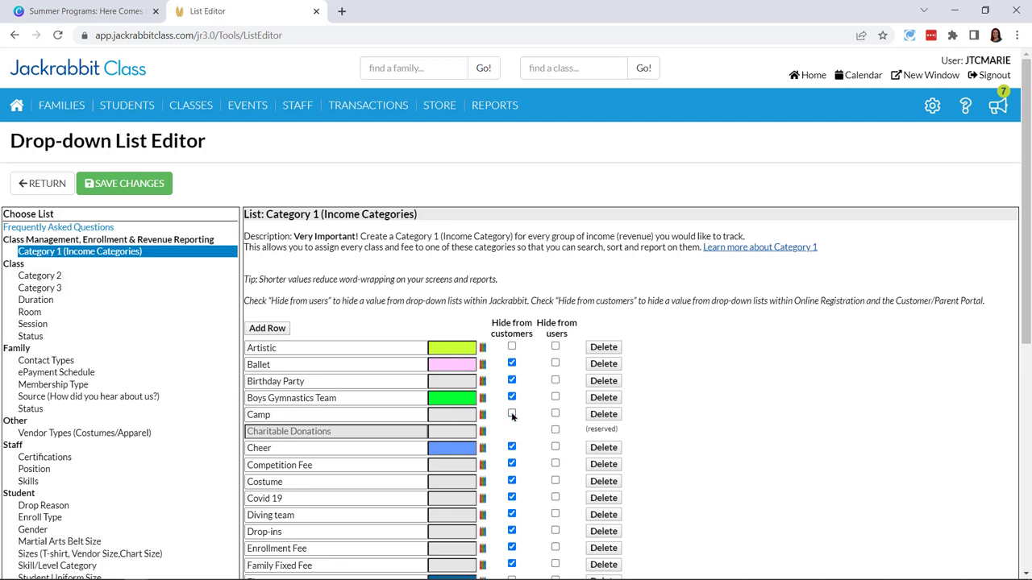
left_click(139, 186)
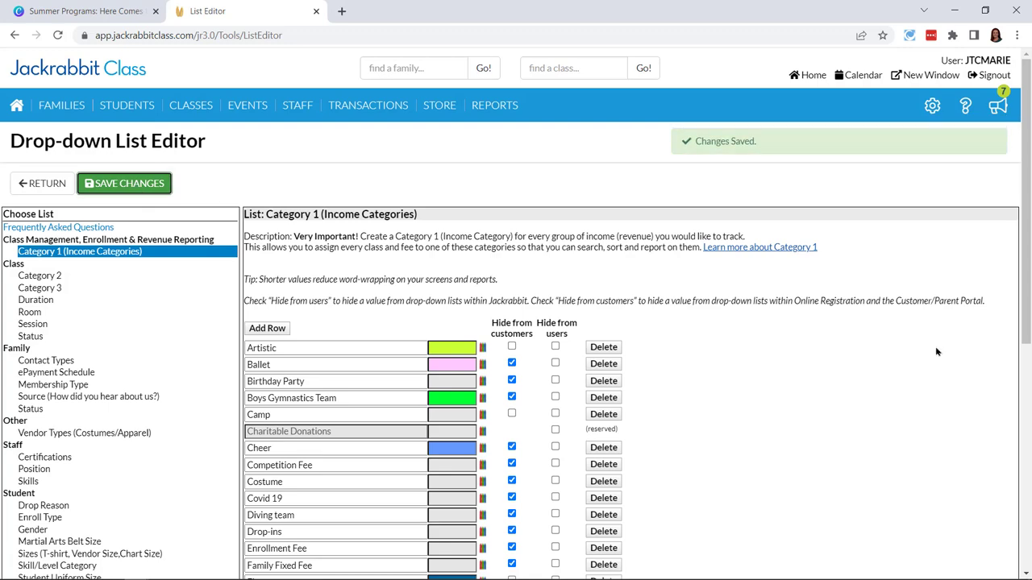
left_click(13, 109)
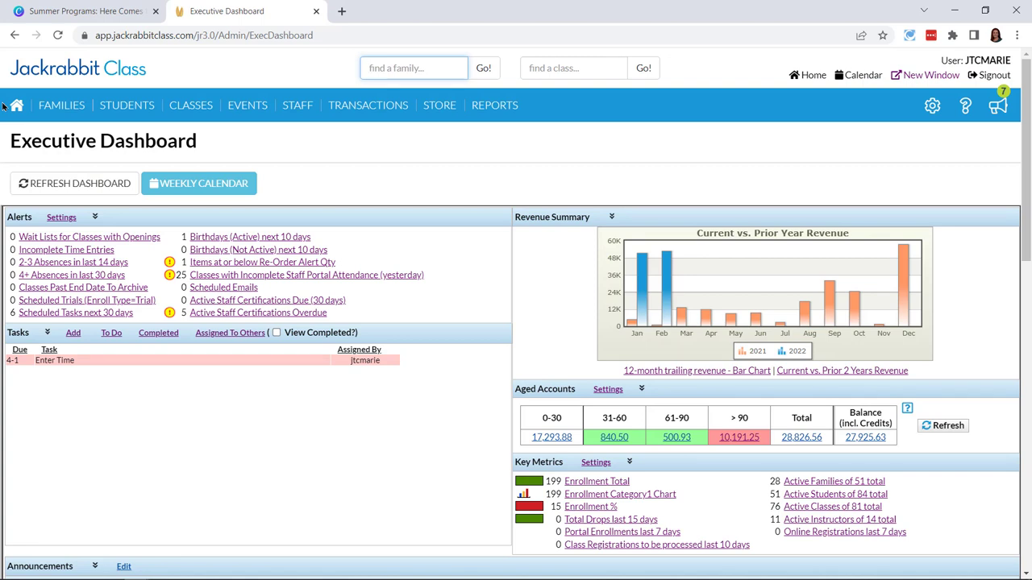
Check the Summer Fun Day event type's two scheduled dates, then go back to the event type list
mouse_move(248, 107)
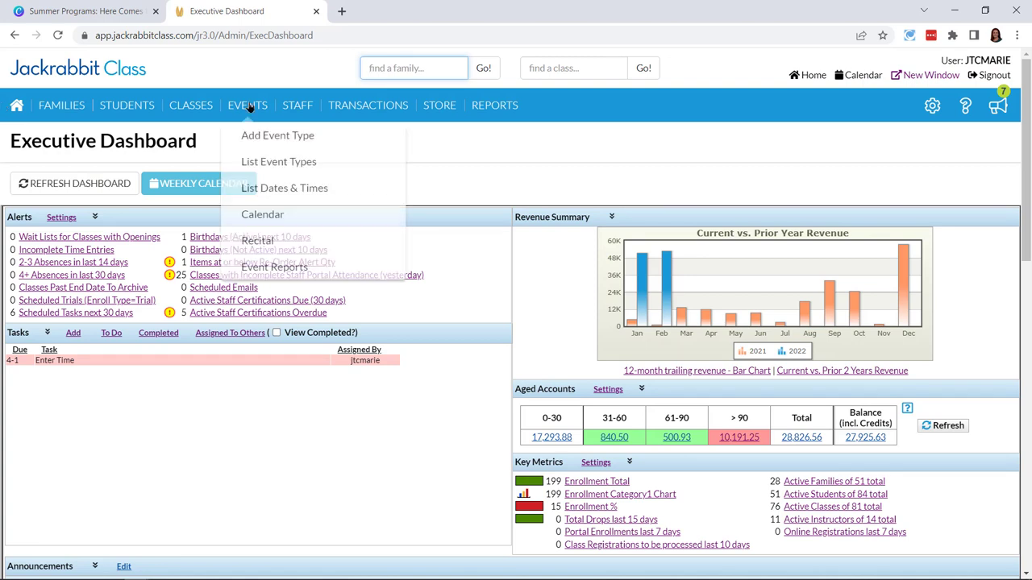
left_click(249, 166)
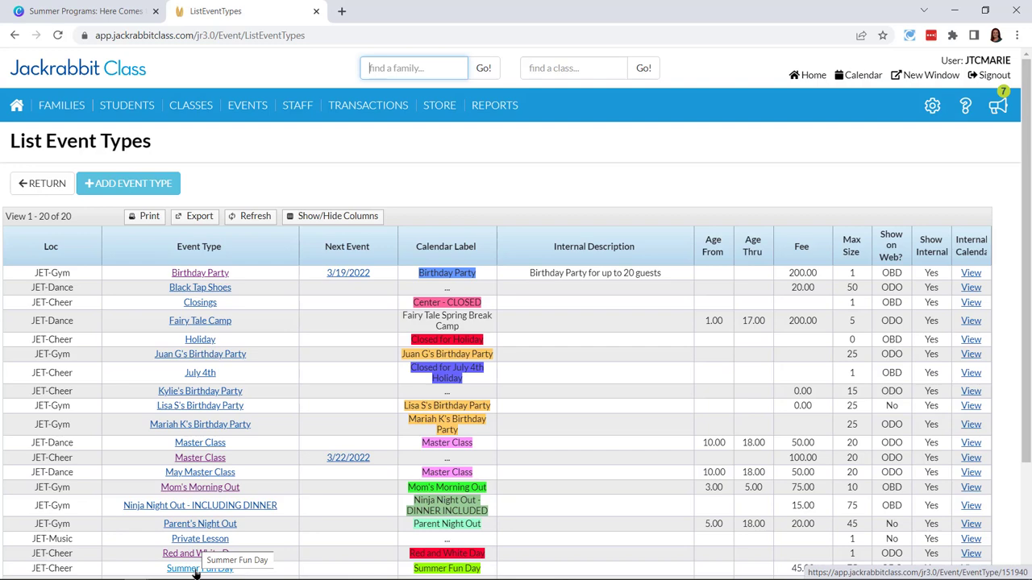
left_click(195, 569)
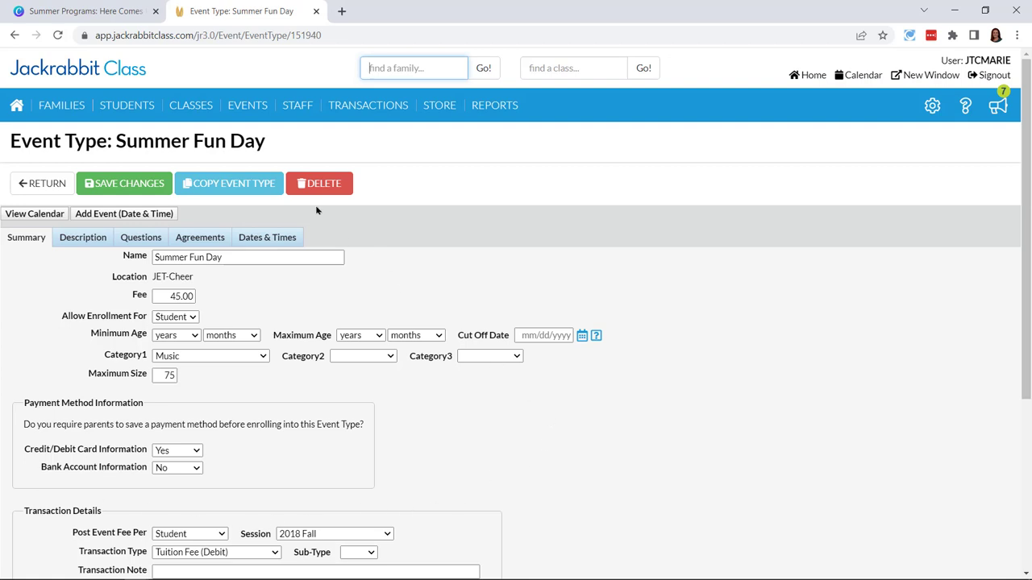
left_click(269, 239)
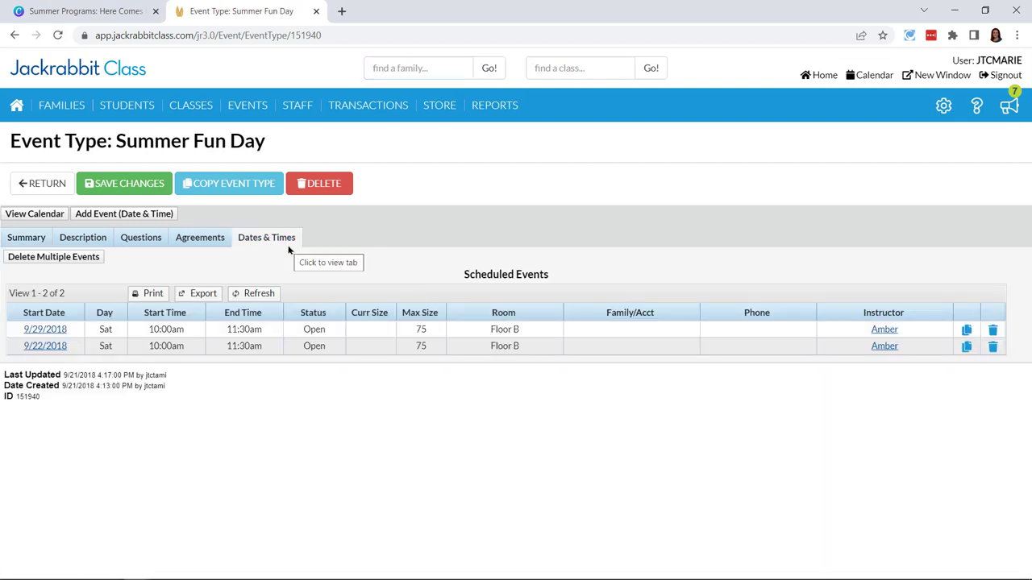
left_click(48, 184)
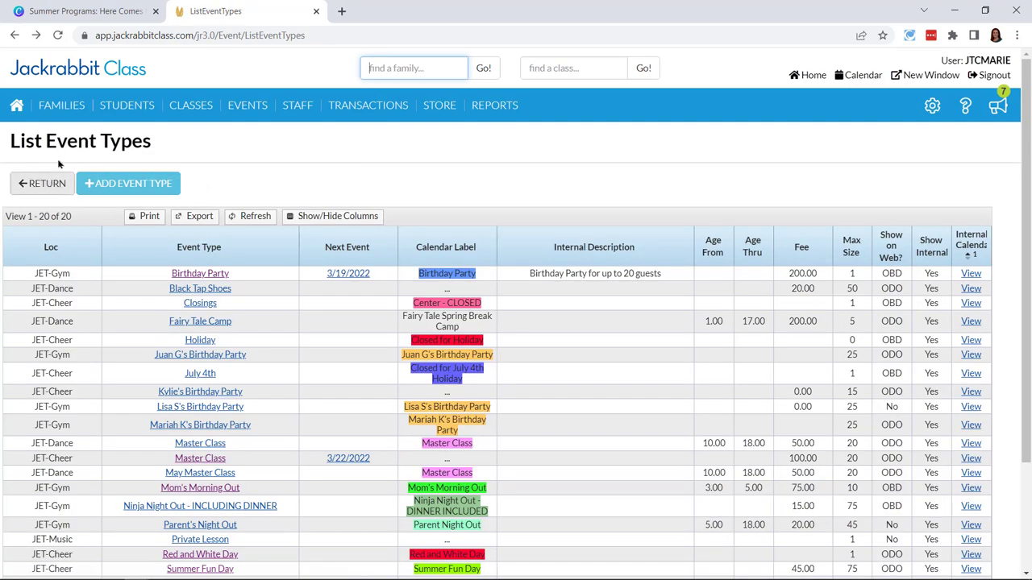
mouse_move(249, 104)
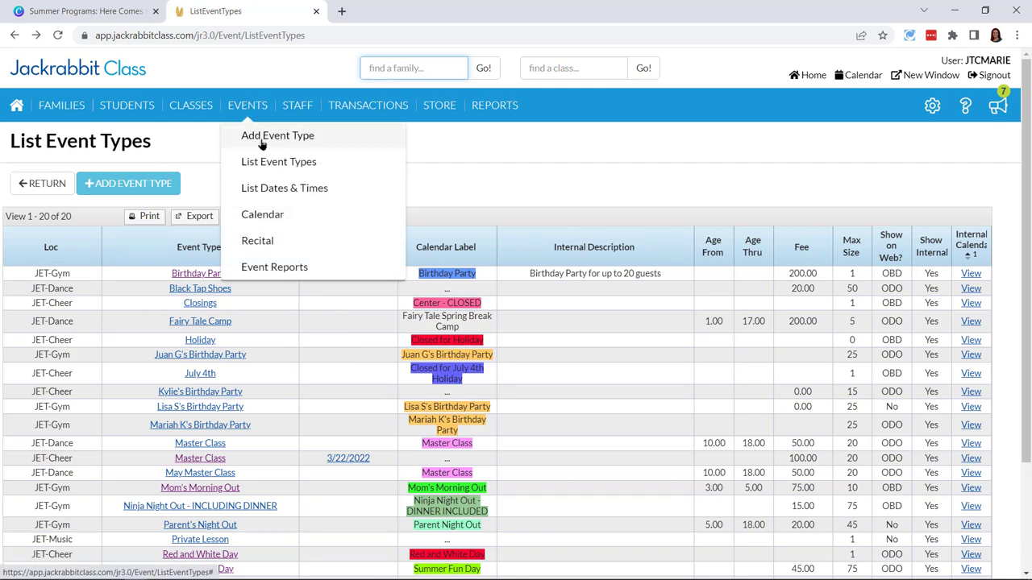
Add an event type named 'Summer Camp 2022' with Category 1 set to Camp
left_click(262, 143)
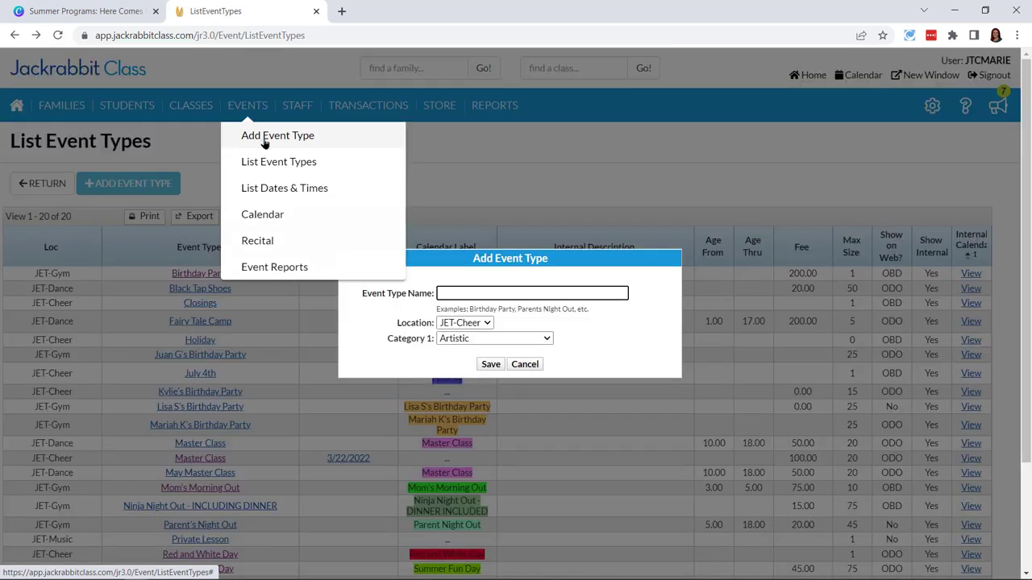
type("Su")
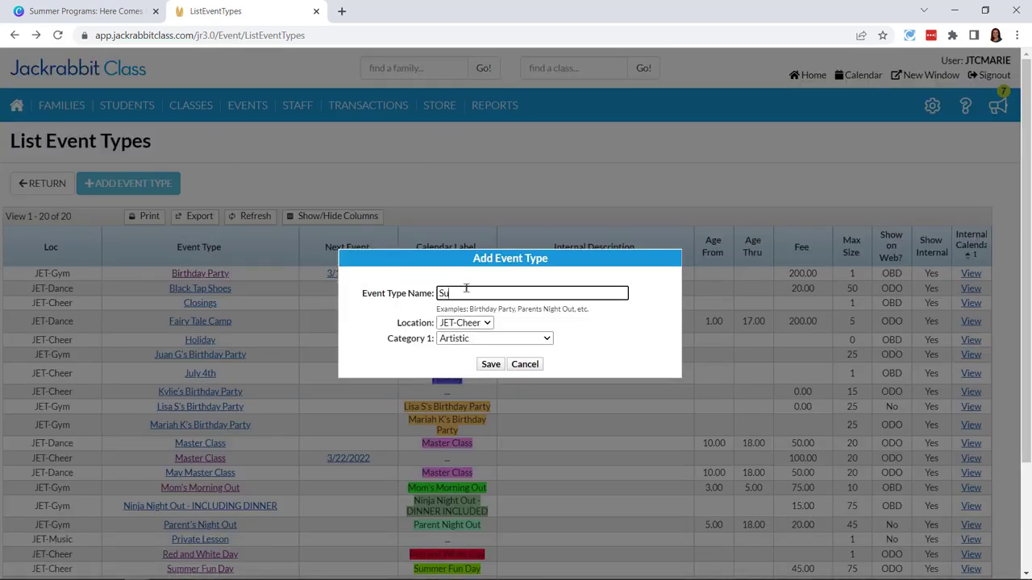
type("mmer Camp 2022")
left_click(510, 339)
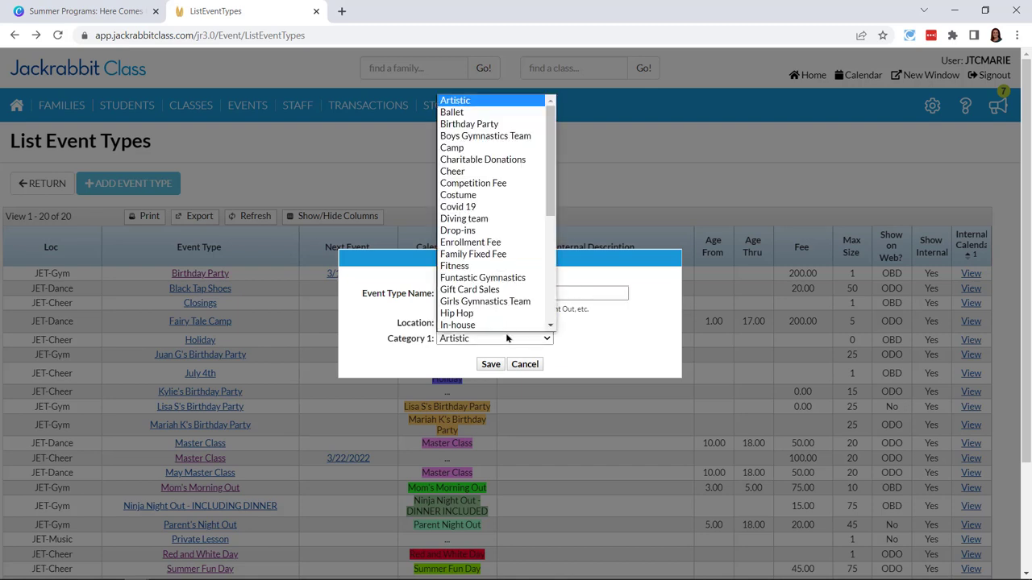
left_click(453, 148)
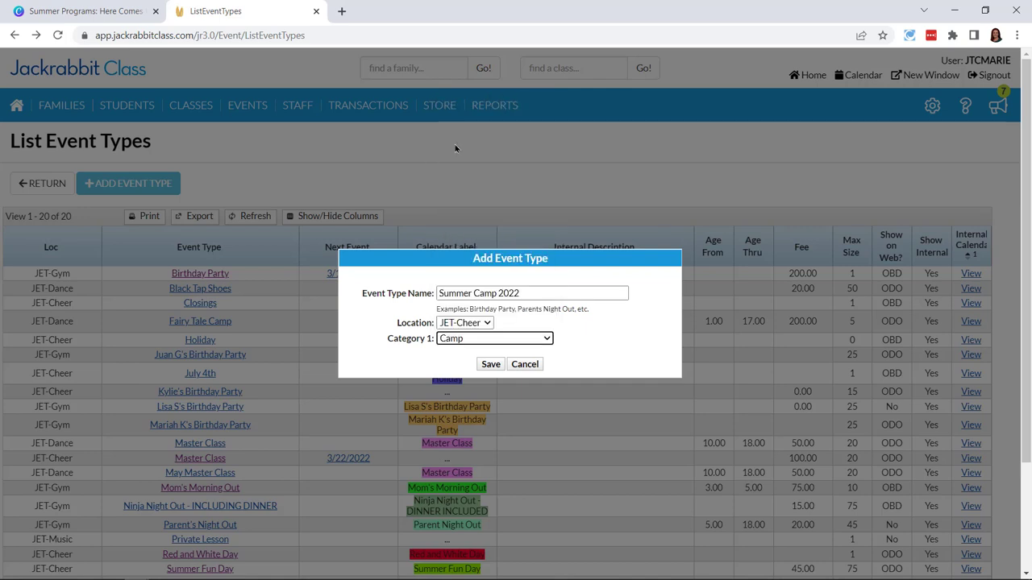
left_click(489, 364)
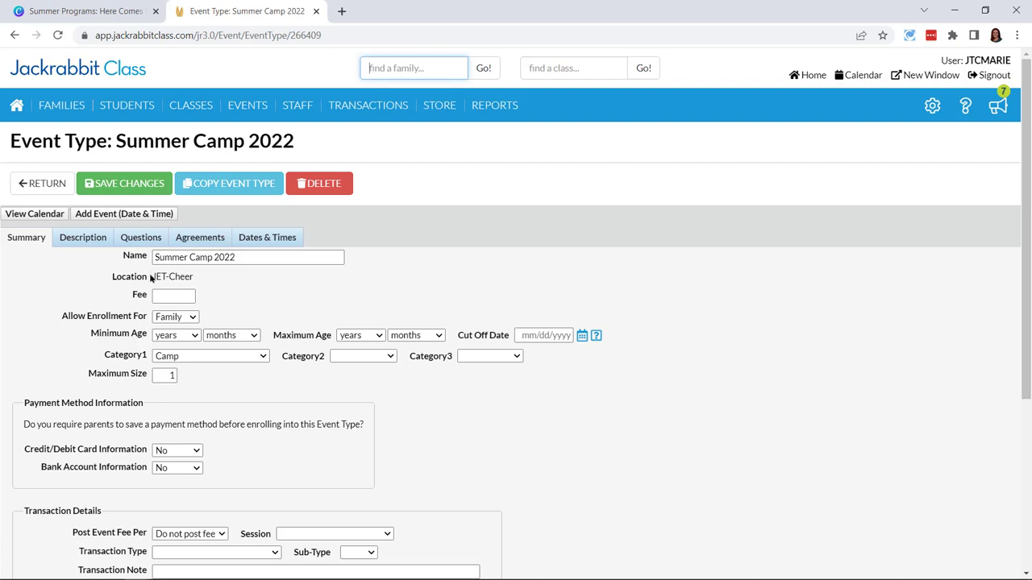
Enter a fee of 100 for the Summer Camp 2022 event
left_click_drag(151, 276, 196, 282)
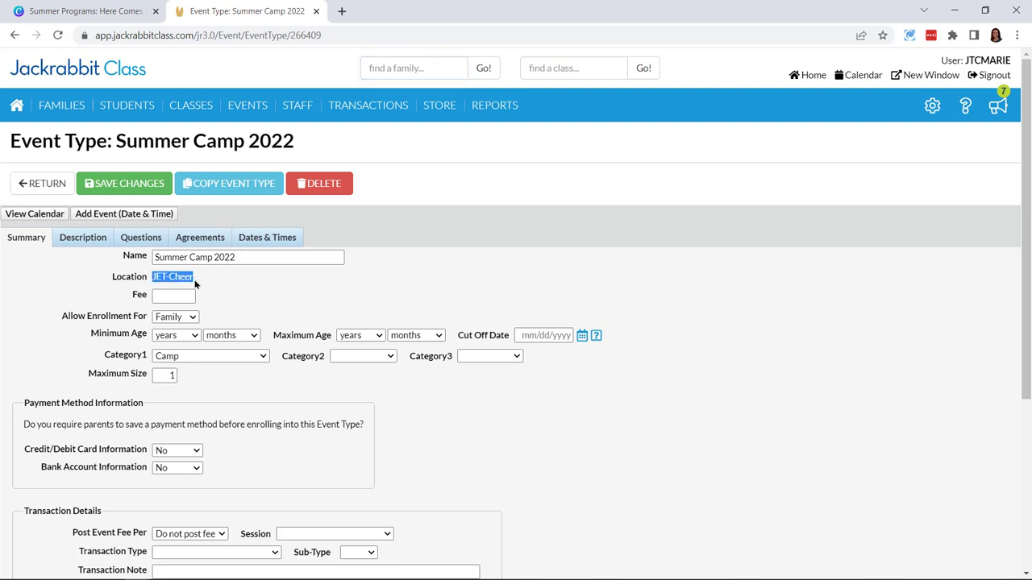
left_click(258, 294)
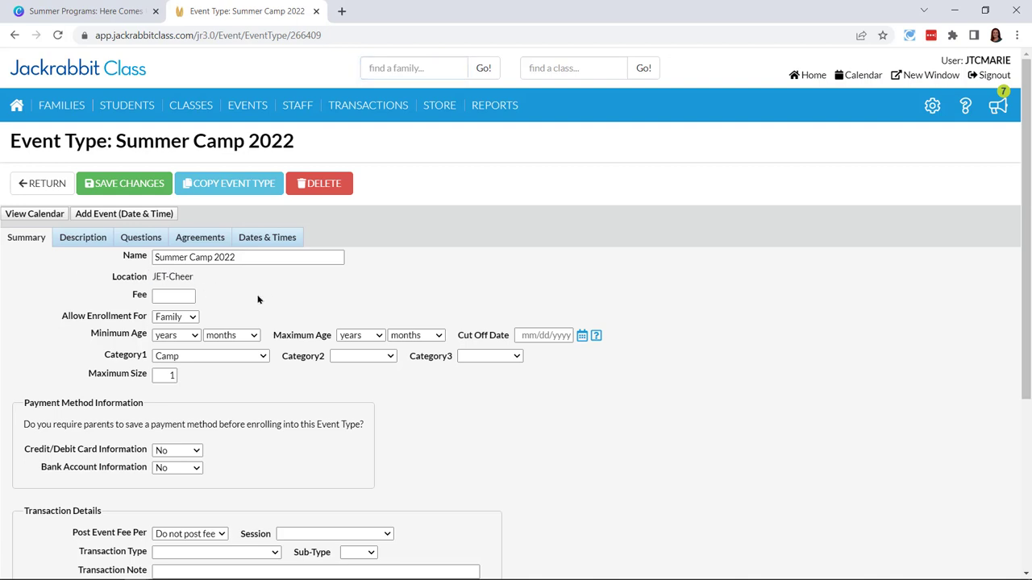
left_click(177, 300)
type("100")
left_click(300, 304)
Allow enrollment per Student and set the maximum size to 10
left_click(193, 317)
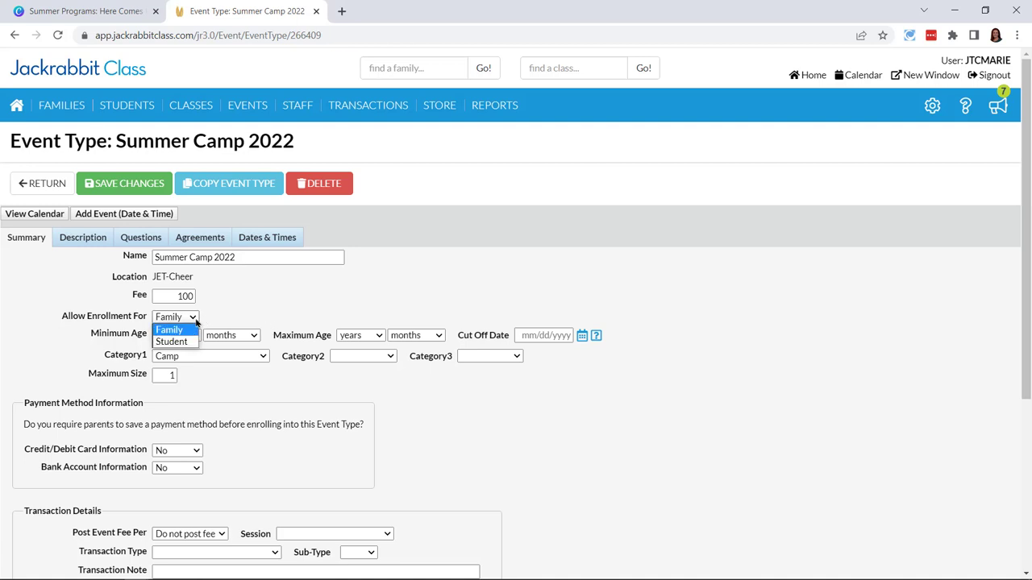
left_click(172, 341)
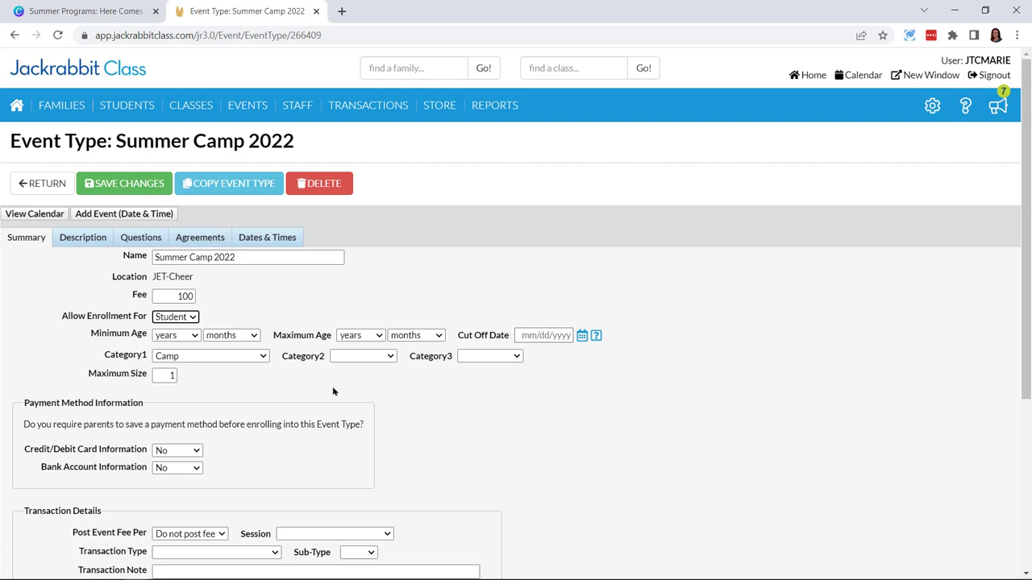
double_click(161, 378)
type("10")
scroll(416, 419, "down", 2)
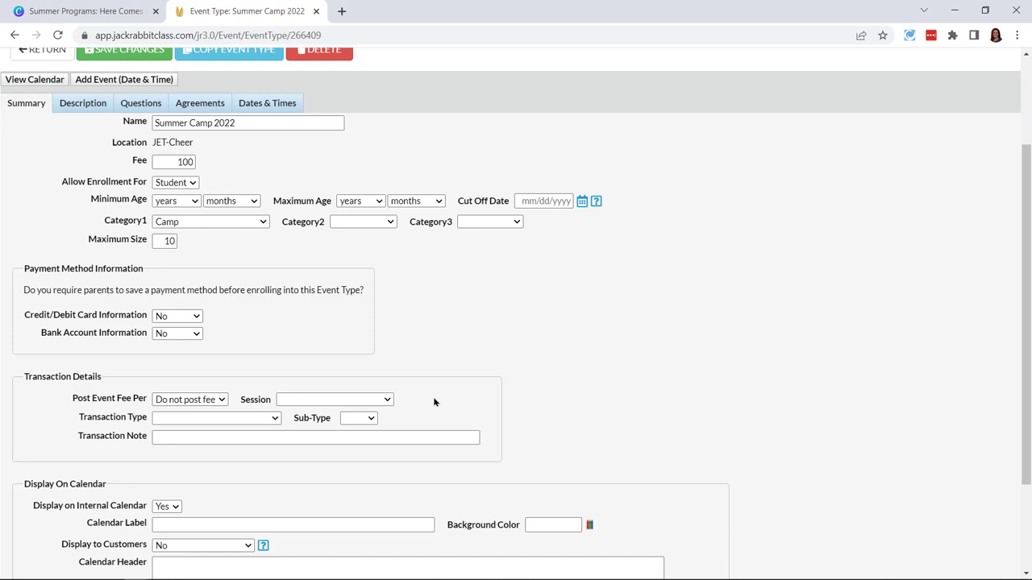
Post the event fee per Student to the 2022 Summer Camp session
left_click(222, 401)
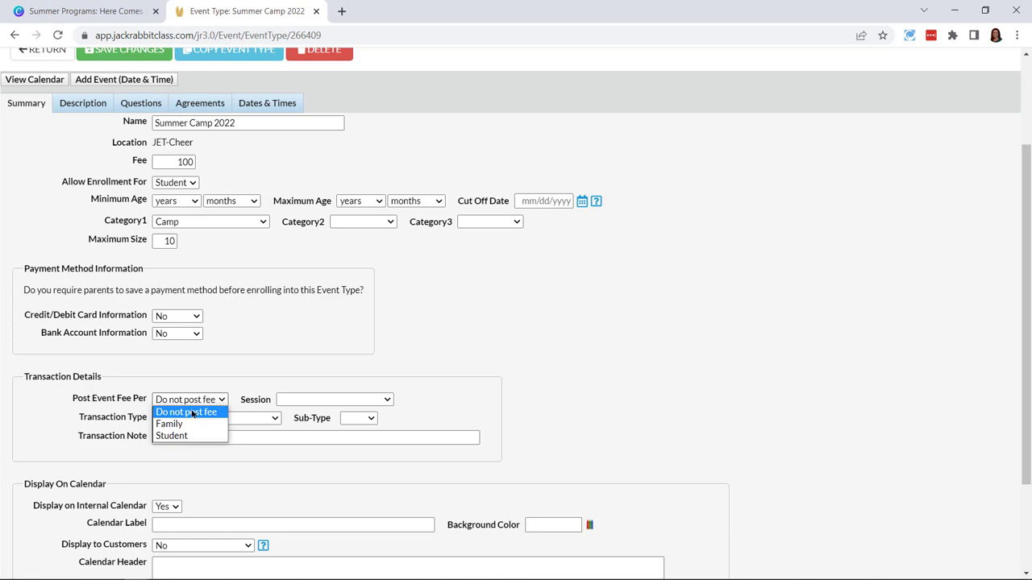
left_click(182, 436)
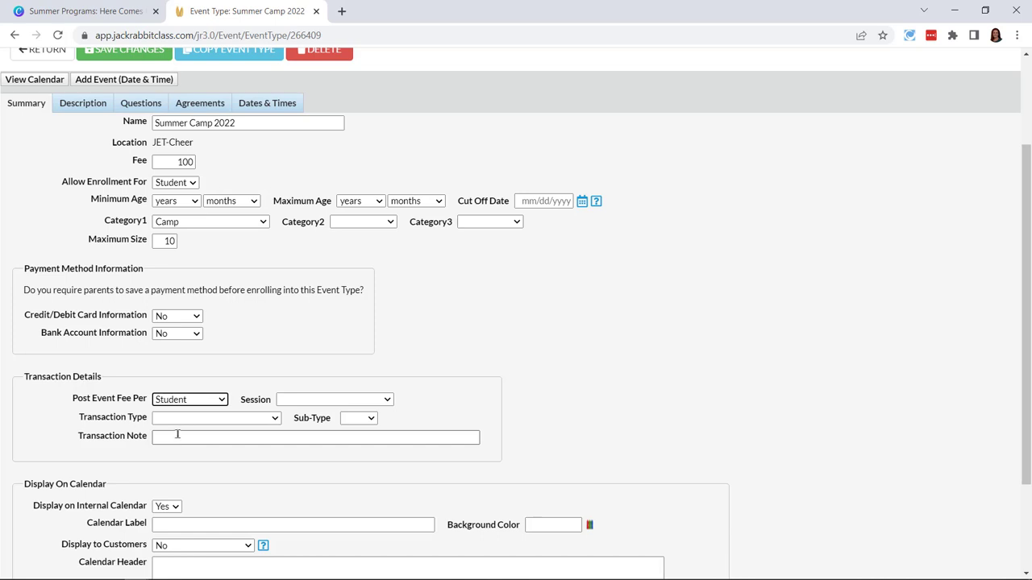
left_click(330, 401)
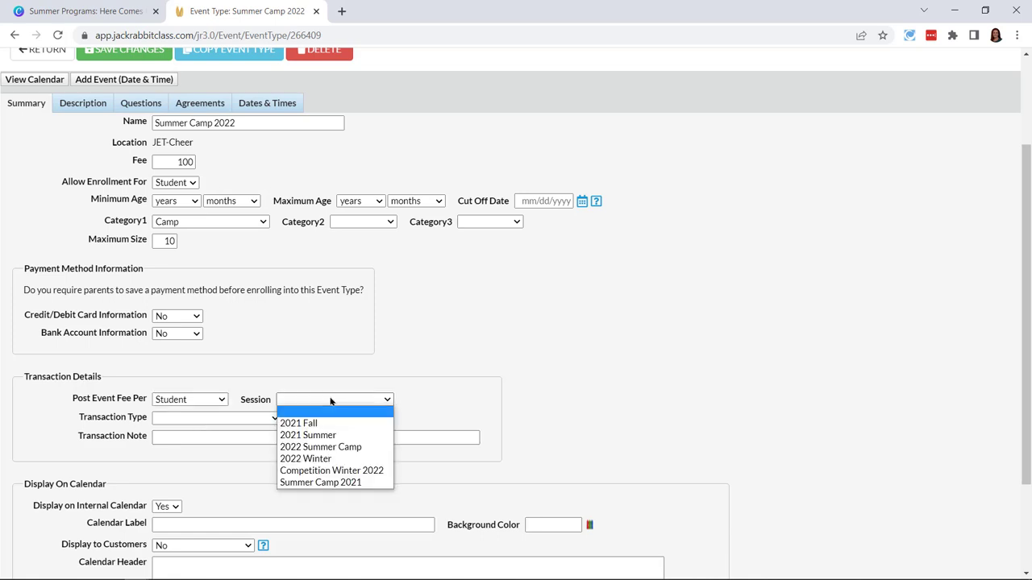
left_click(325, 448)
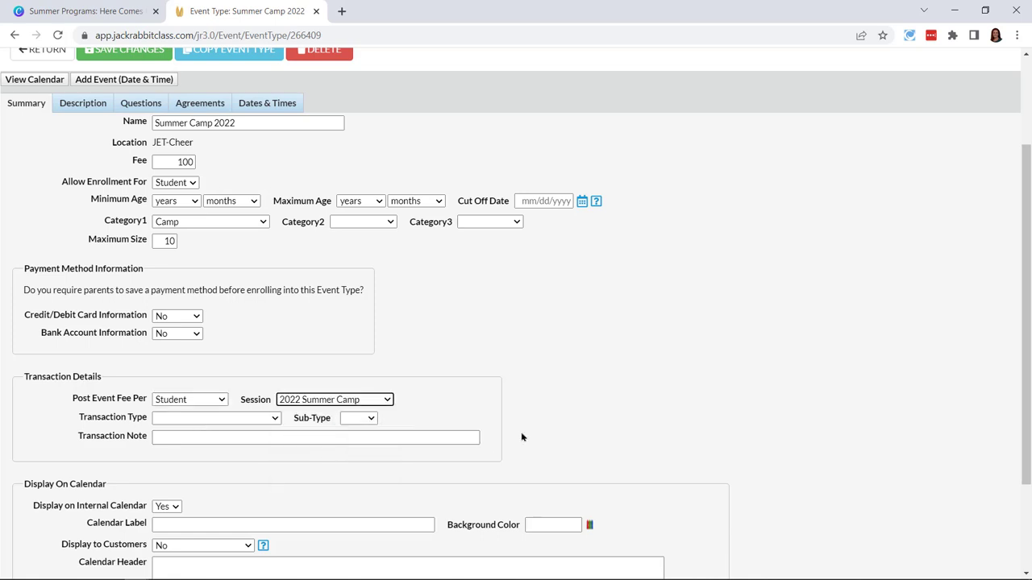
Choose Tuition Fee (Debit) as the transaction type
left_click(272, 419)
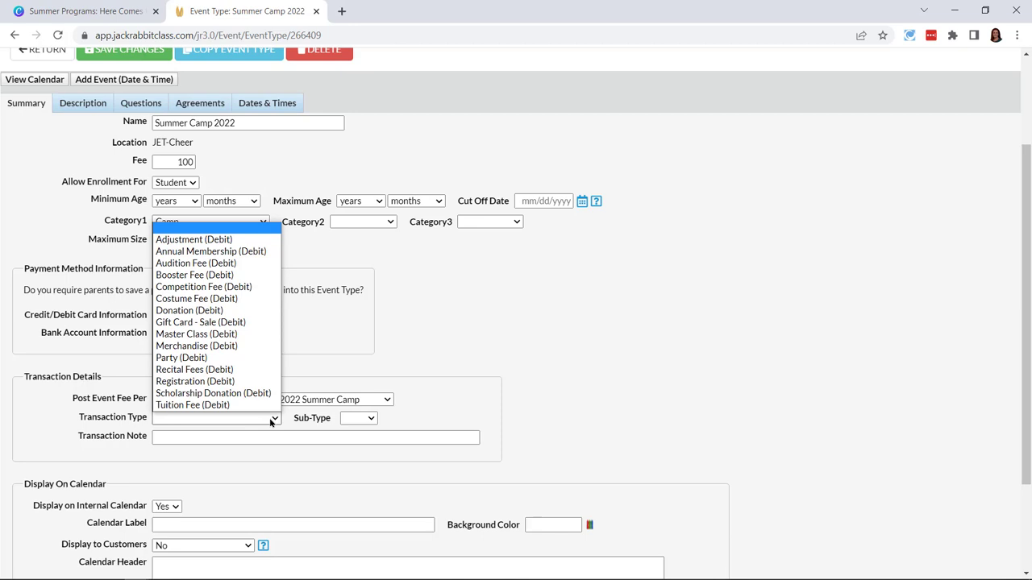
left_click(185, 406)
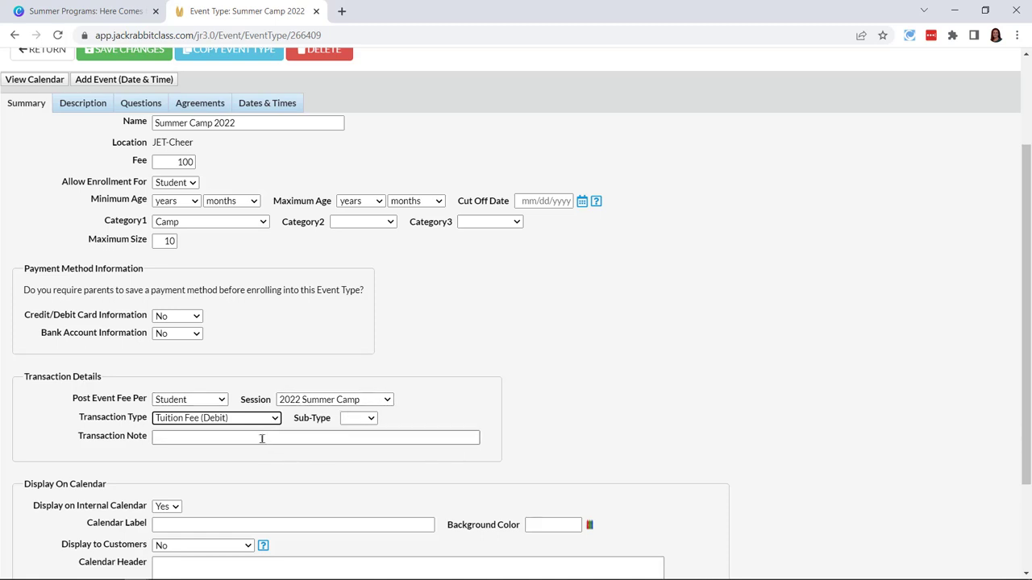
scroll(410, 439, "down", 1)
scroll(410, 442, "down", 1)
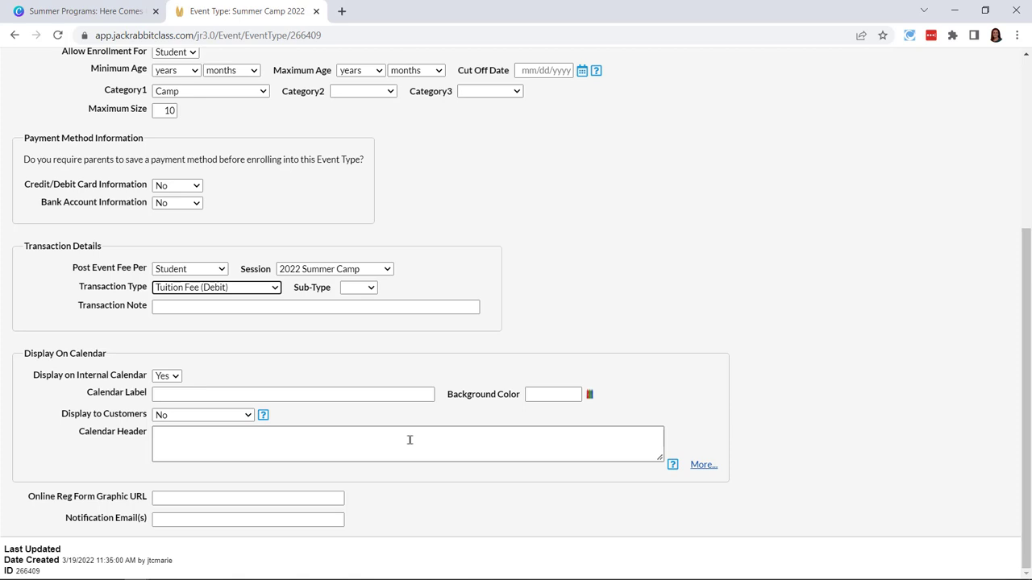
Give the event calendar label 'Summer Camp 2022' with a yellow #FFFF66 background
left_click(224, 395)
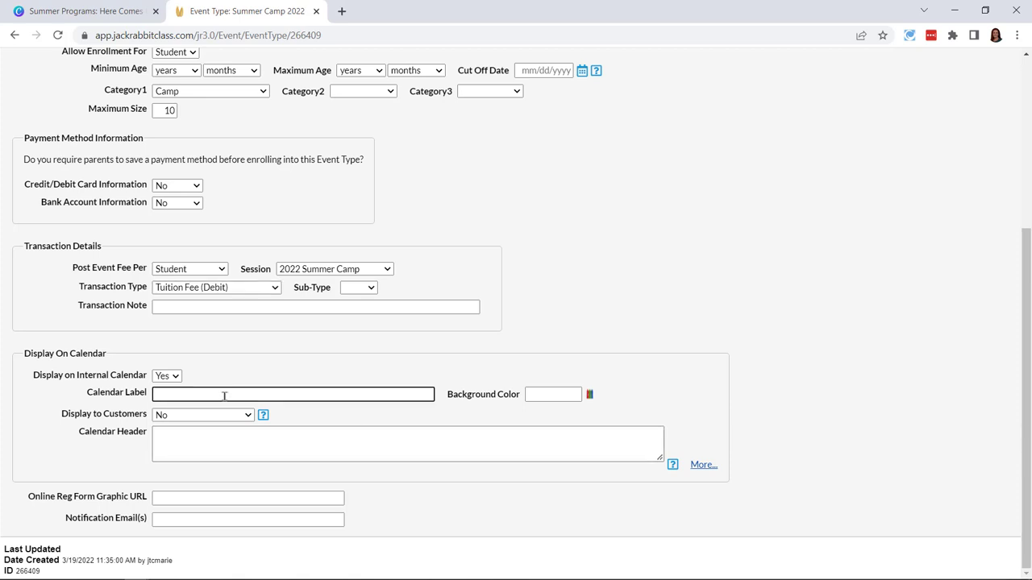
type("Summer Camp 2022")
left_click(588, 394)
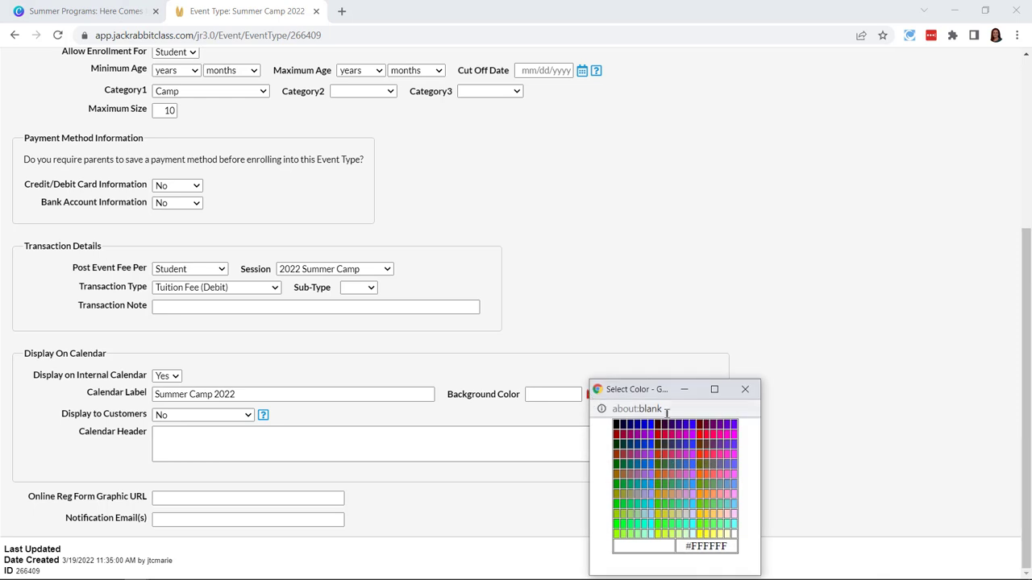
left_click(714, 534)
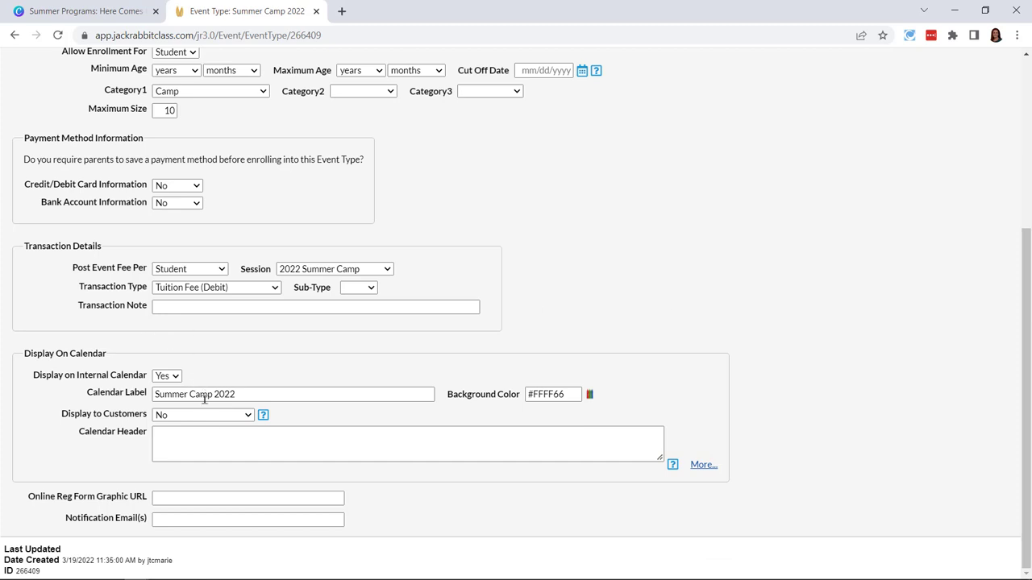
Show customers Open Dates Only and check the online registration graphic setting
left_click(244, 416)
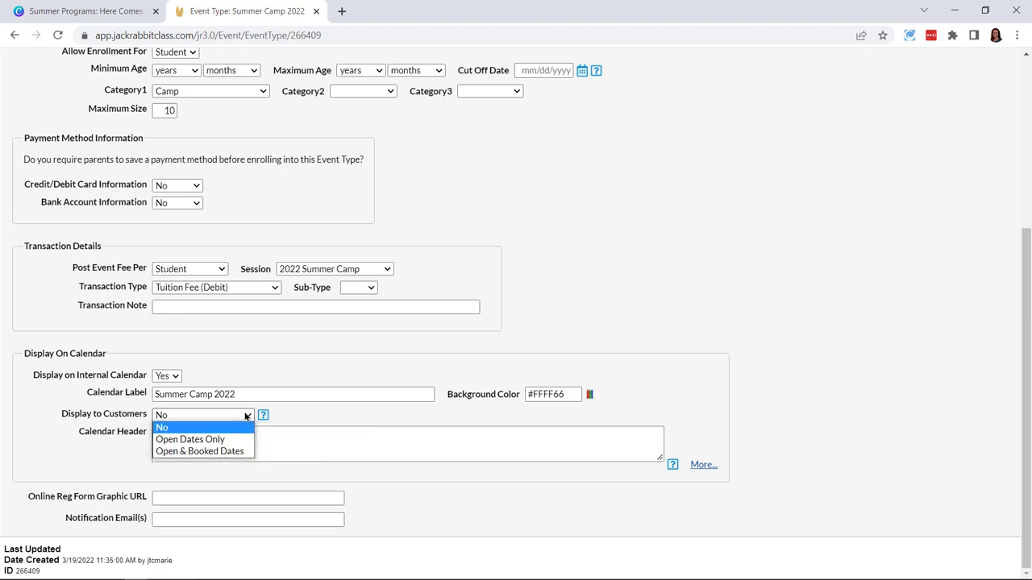
left_click(193, 442)
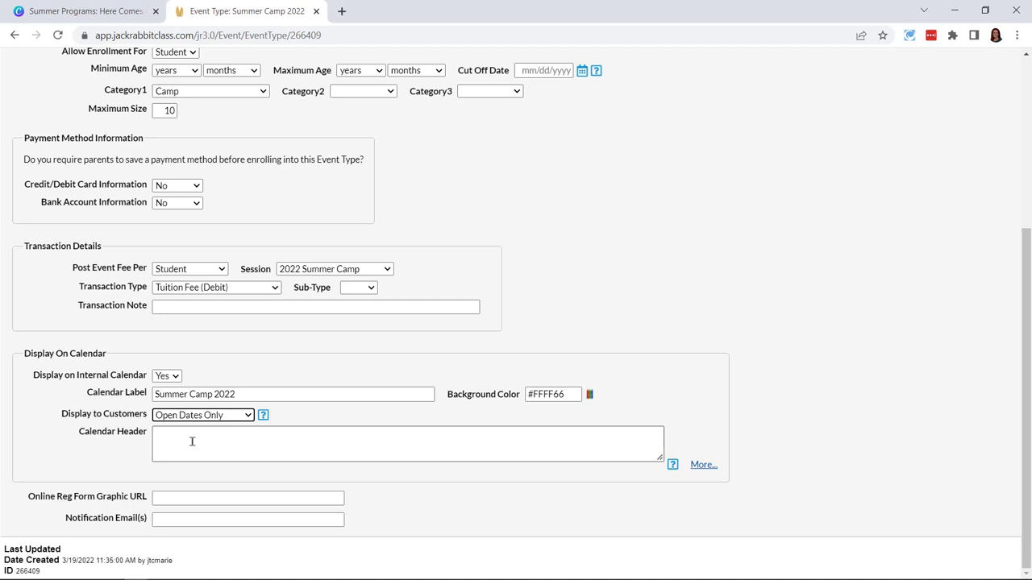
left_click(204, 497)
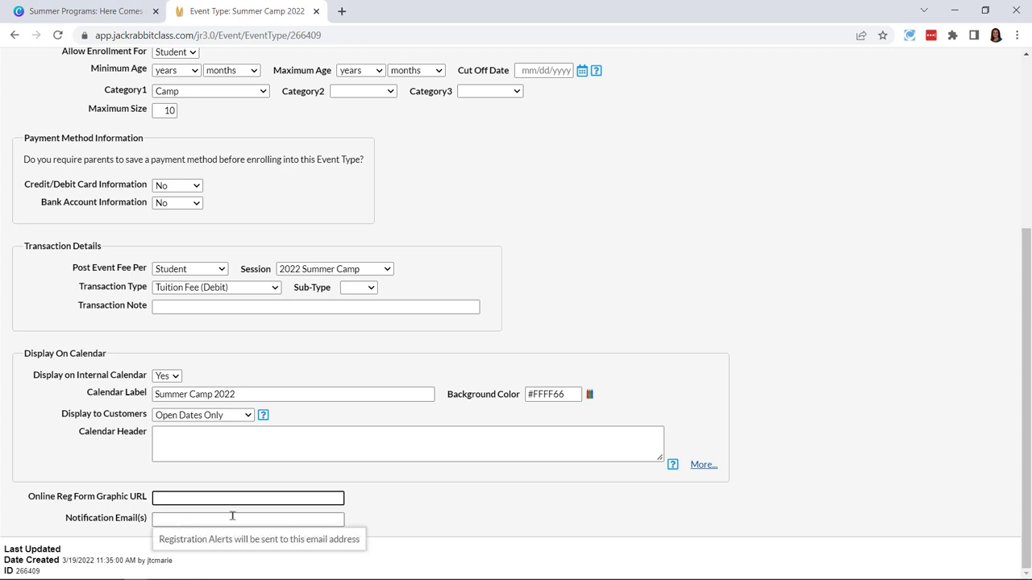
scroll(534, 504, "up", 4)
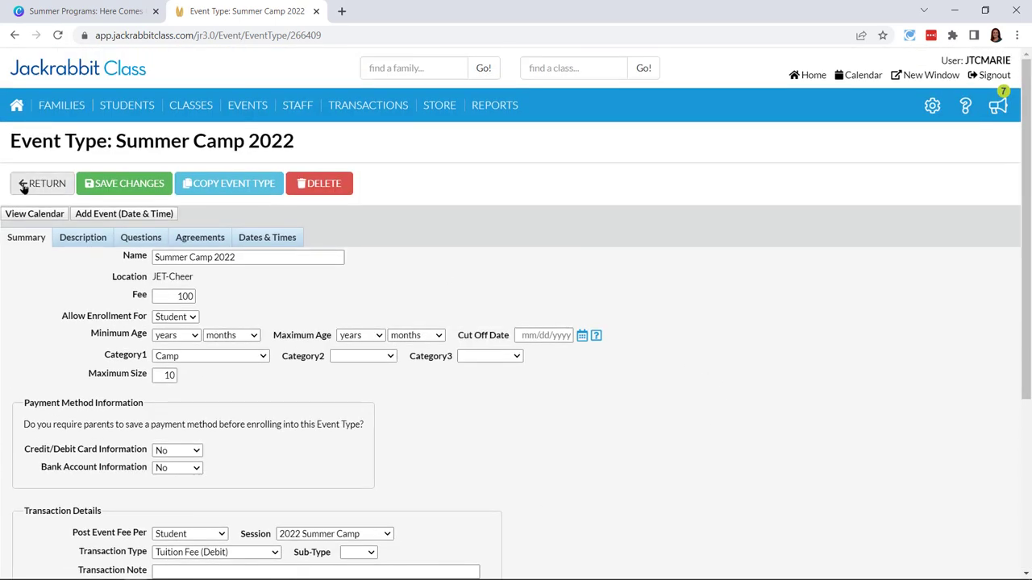
Look over the Description tab, then save the event and add a blank question row
left_click(89, 240)
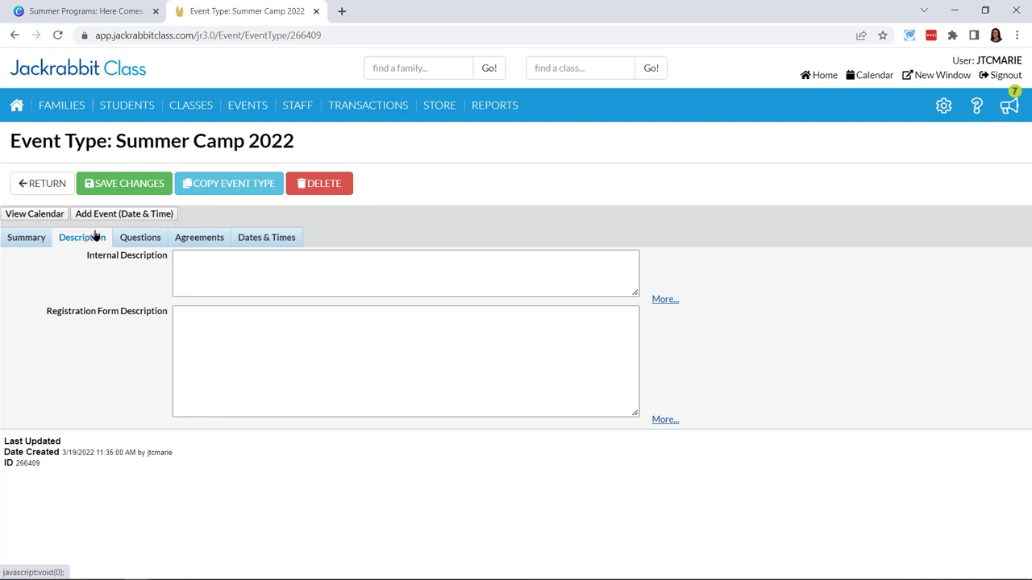
left_click(135, 243)
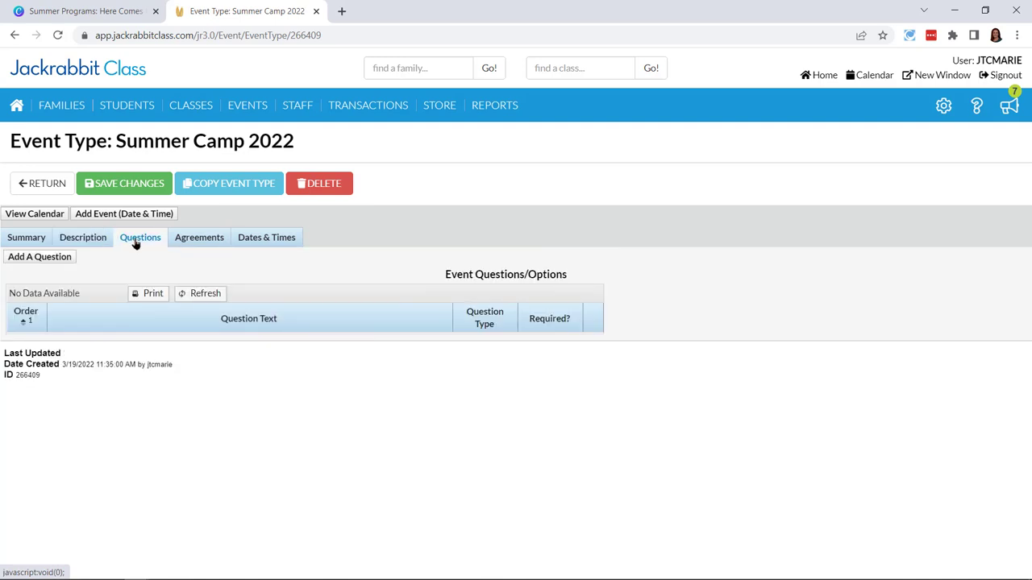
left_click(55, 262)
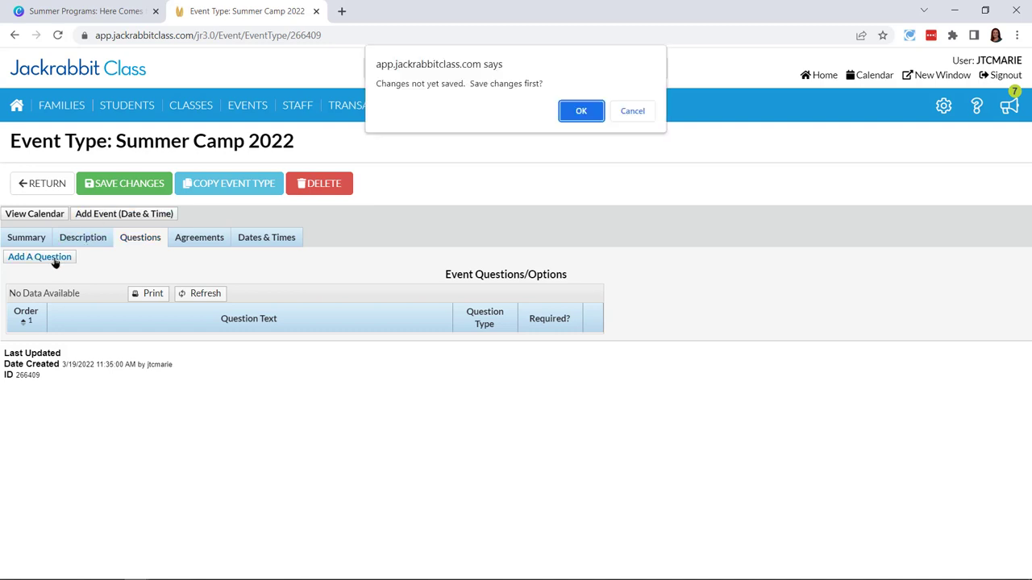
left_click(582, 113)
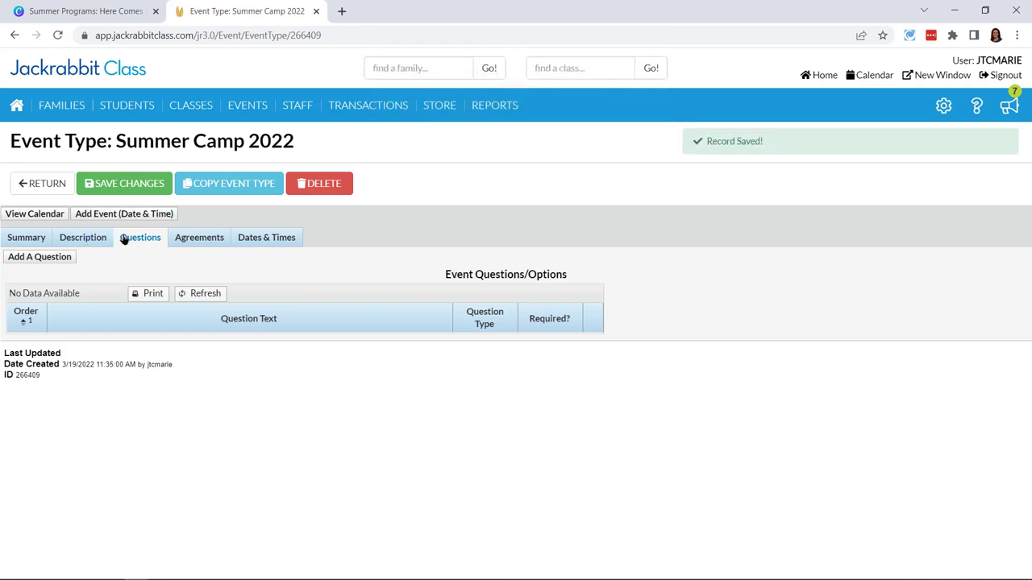
left_click(37, 258)
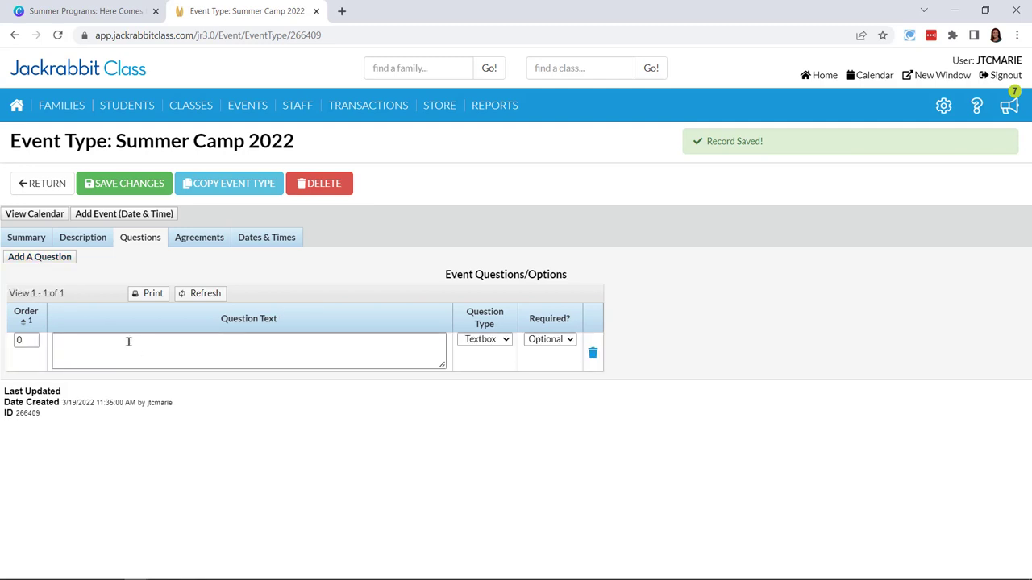
Make the question 'Is lunch Required' a required Yes-No question and save the event
left_click(105, 346)
type("Is")
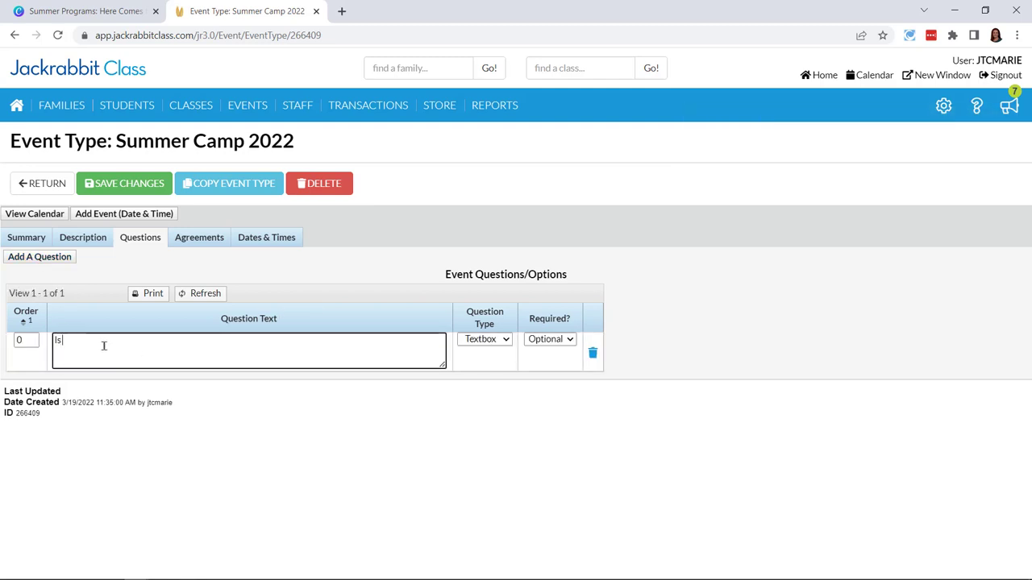
type(" lunch")
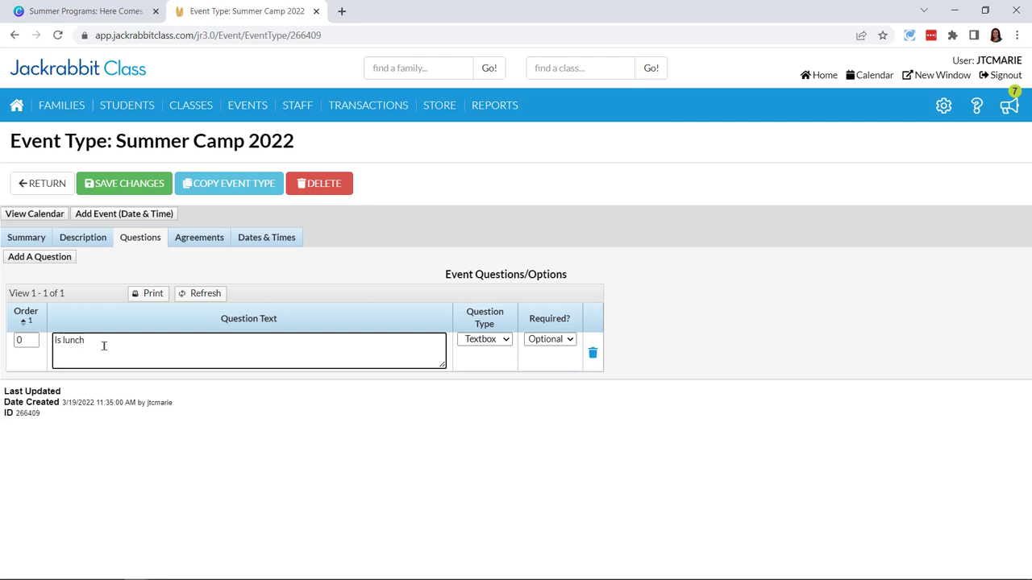
type(" Required")
left_click(489, 339)
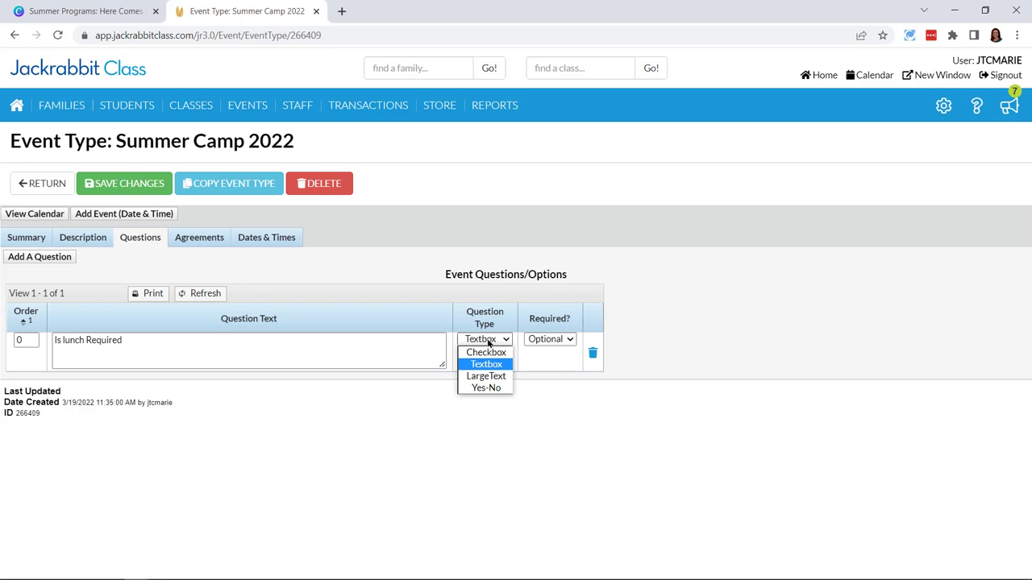
left_click(484, 389)
left_click(553, 340)
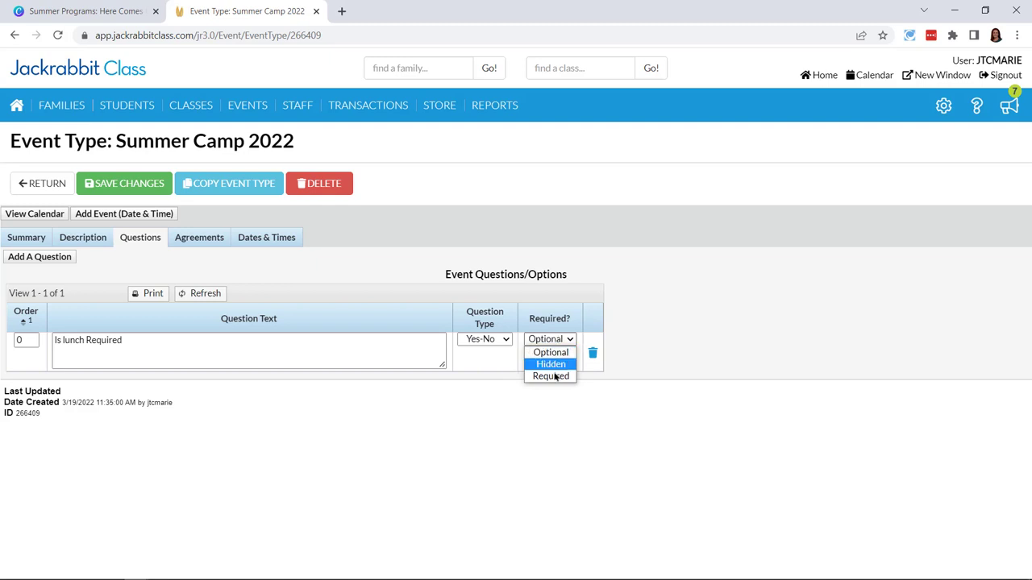
left_click(553, 376)
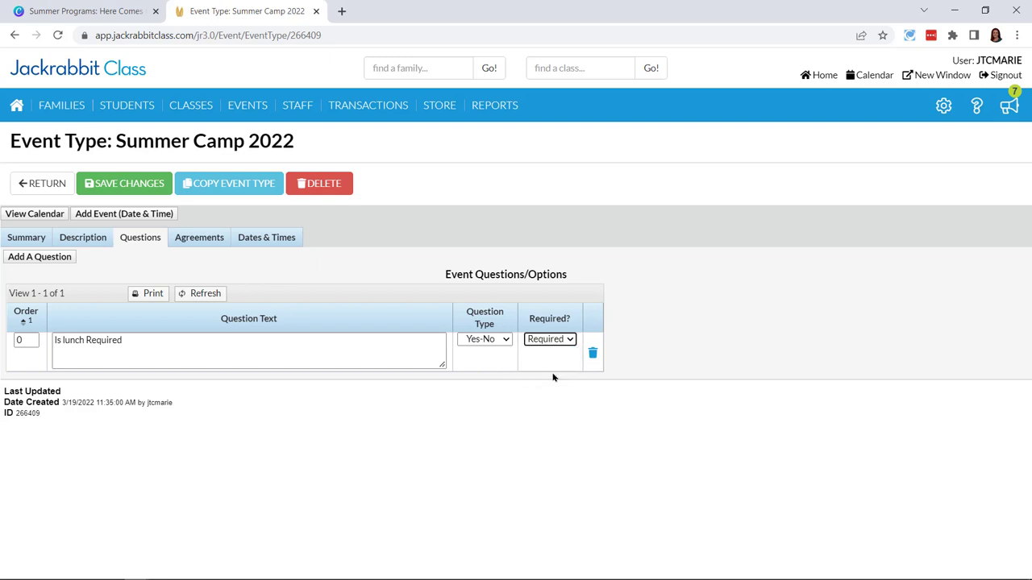
left_click(32, 258)
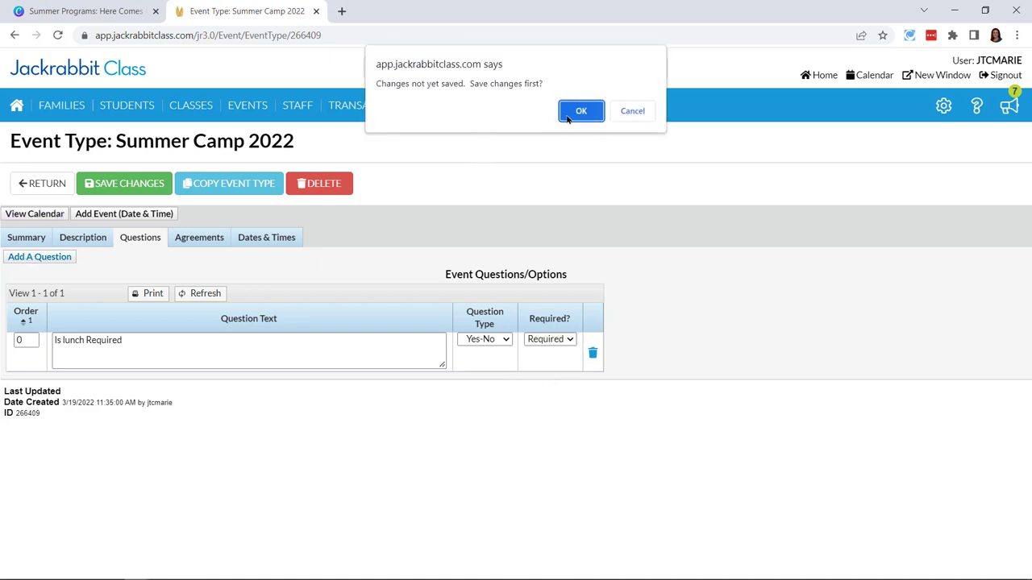
left_click(581, 112)
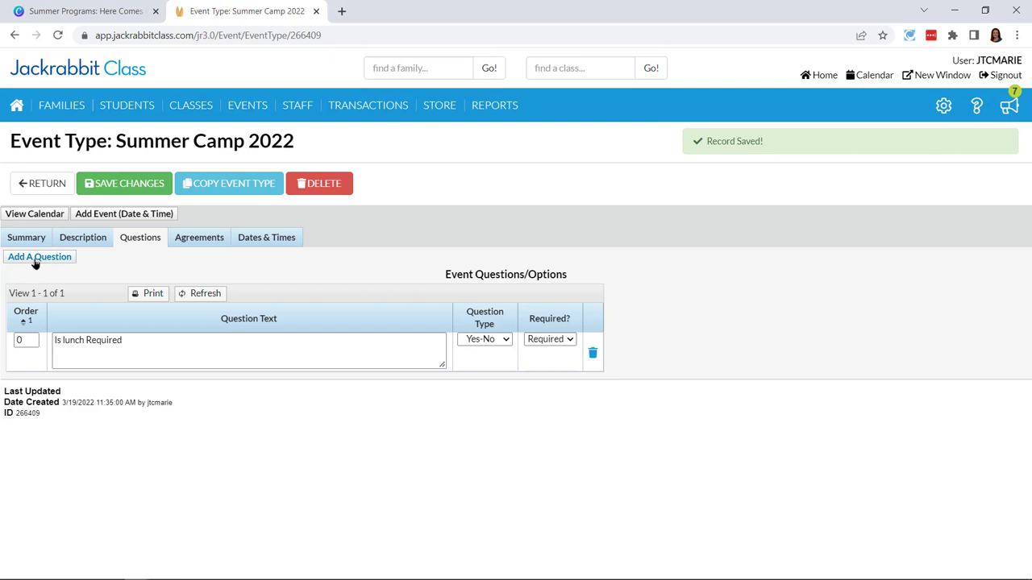
Add the required Textbox question 'Does you child have any food allergies'
left_click(34, 259)
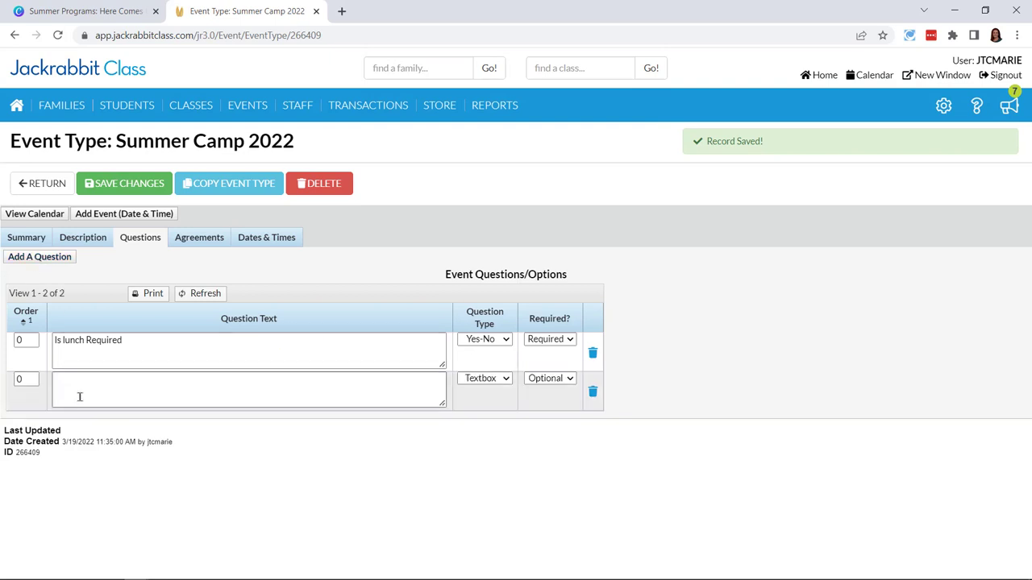
left_click(77, 394)
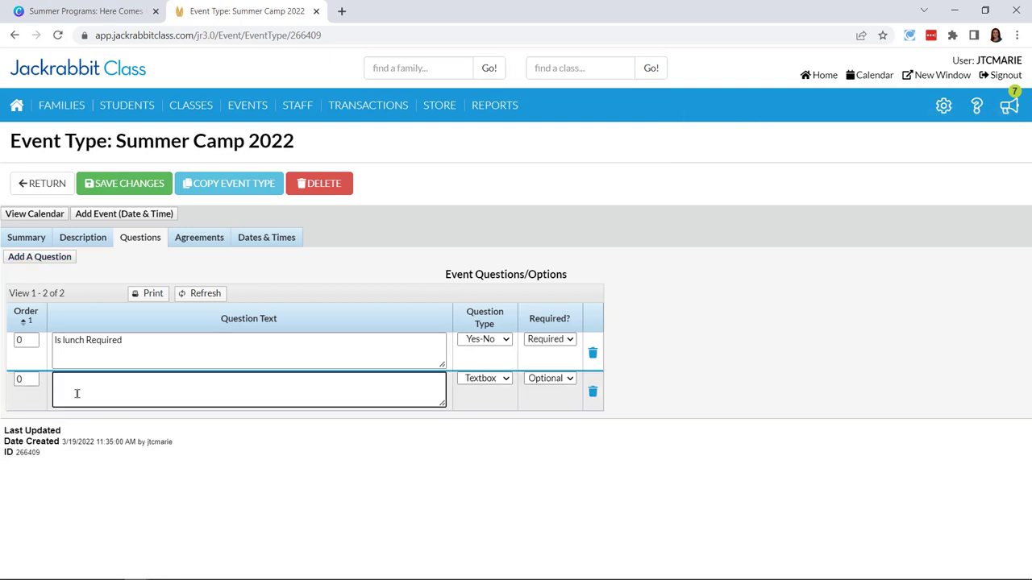
type("Does you child have any food")
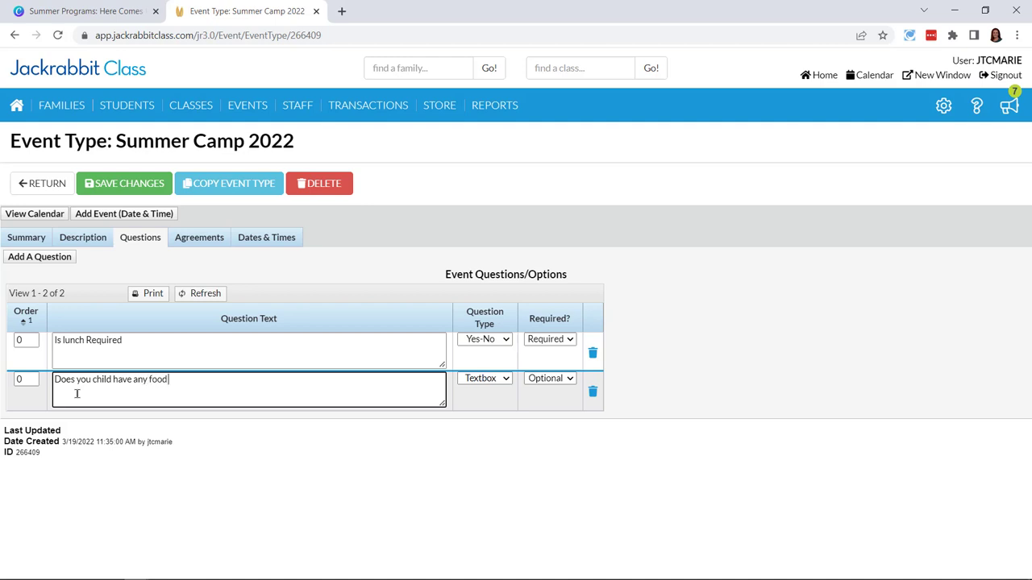
type(" allergies")
left_click(507, 381)
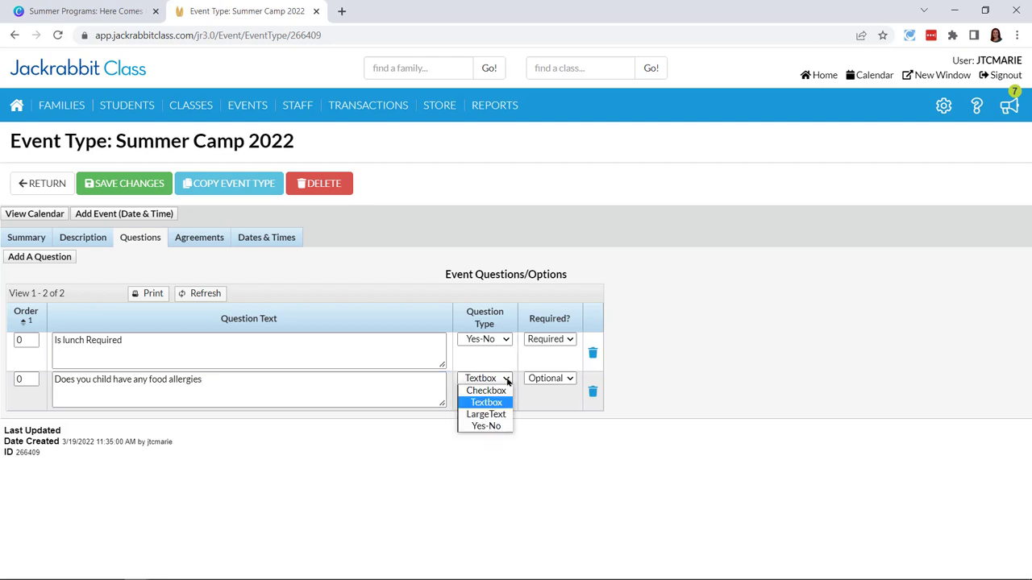
left_click(474, 403)
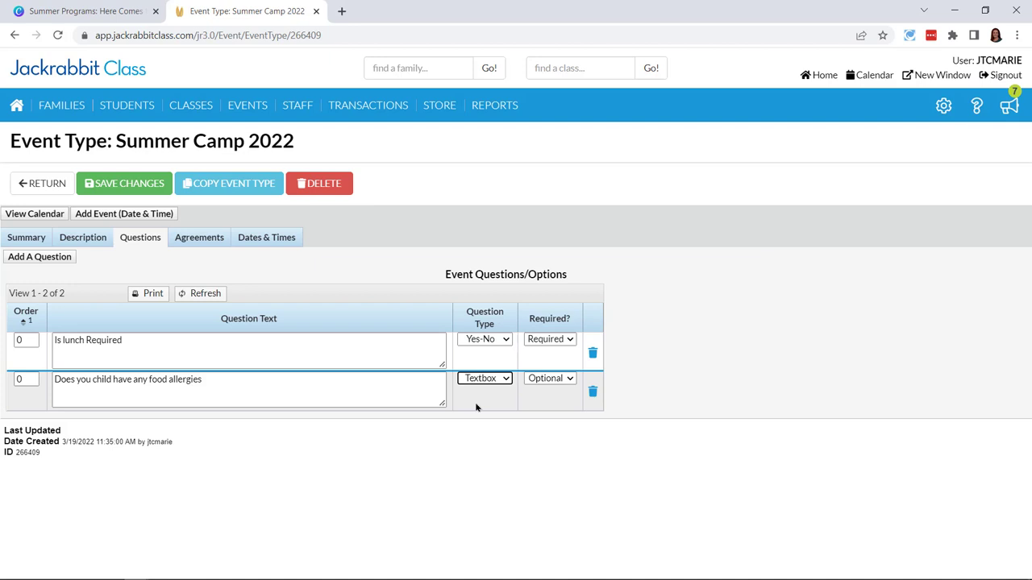
left_click(555, 379)
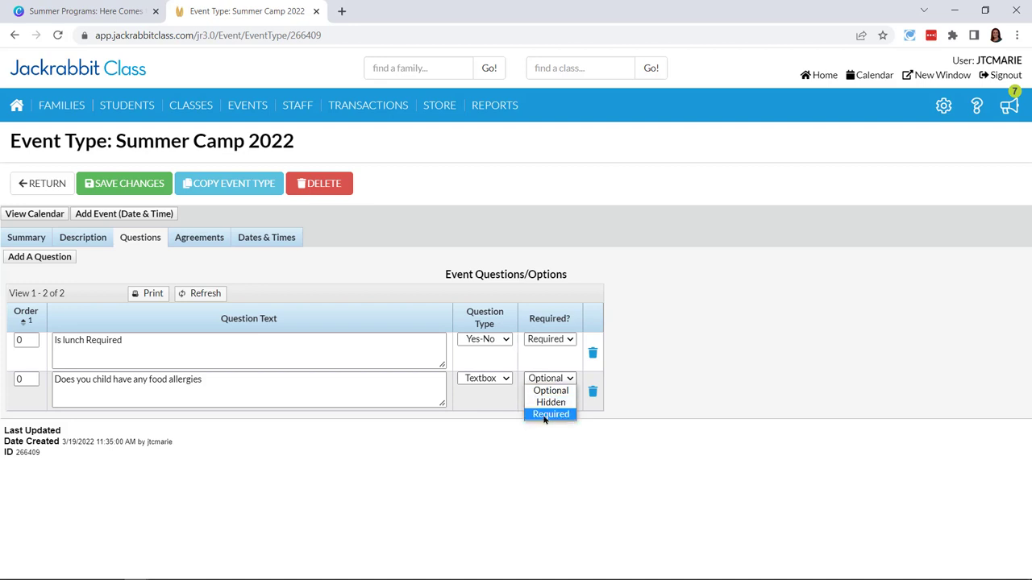
left_click(550, 415)
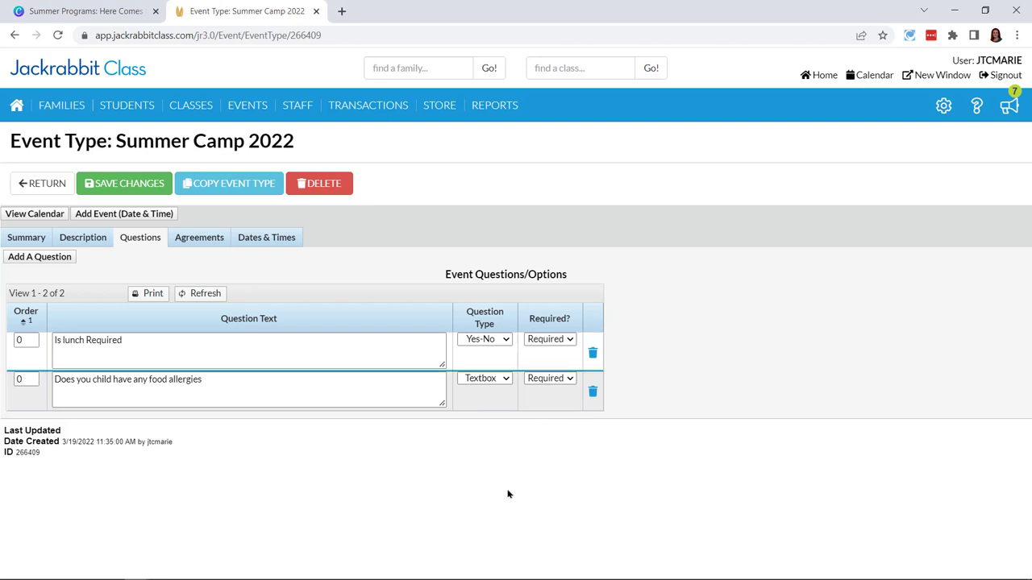
Save the event and add a blank agreement entry on the Agreements tab
left_click(199, 241)
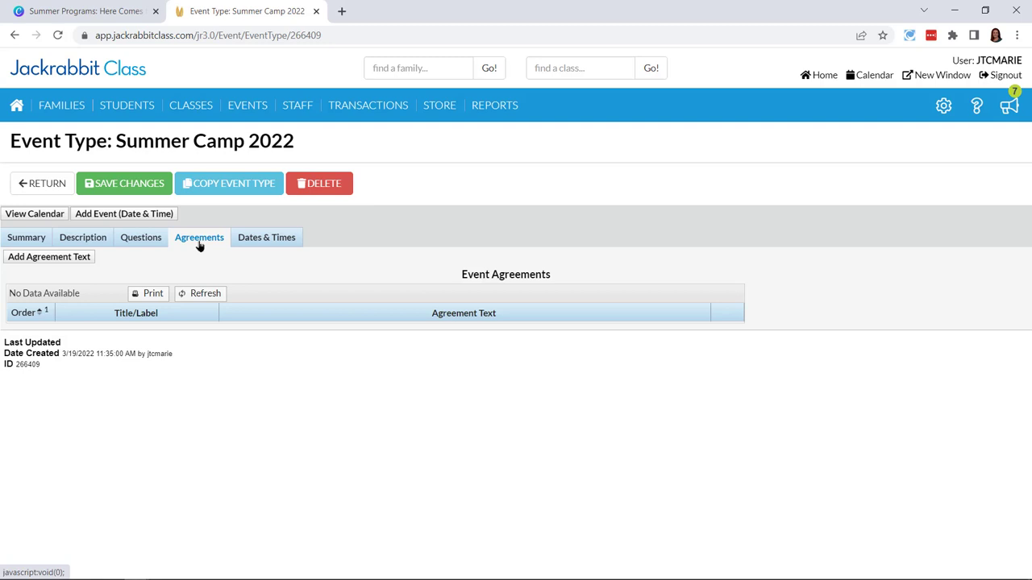
left_click(40, 260)
left_click(574, 110)
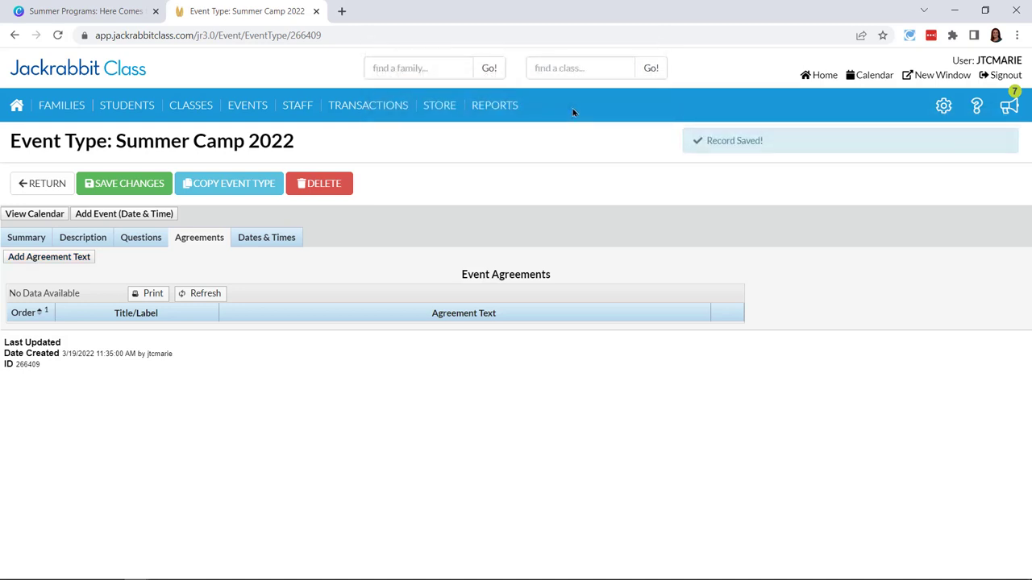
left_click(38, 258)
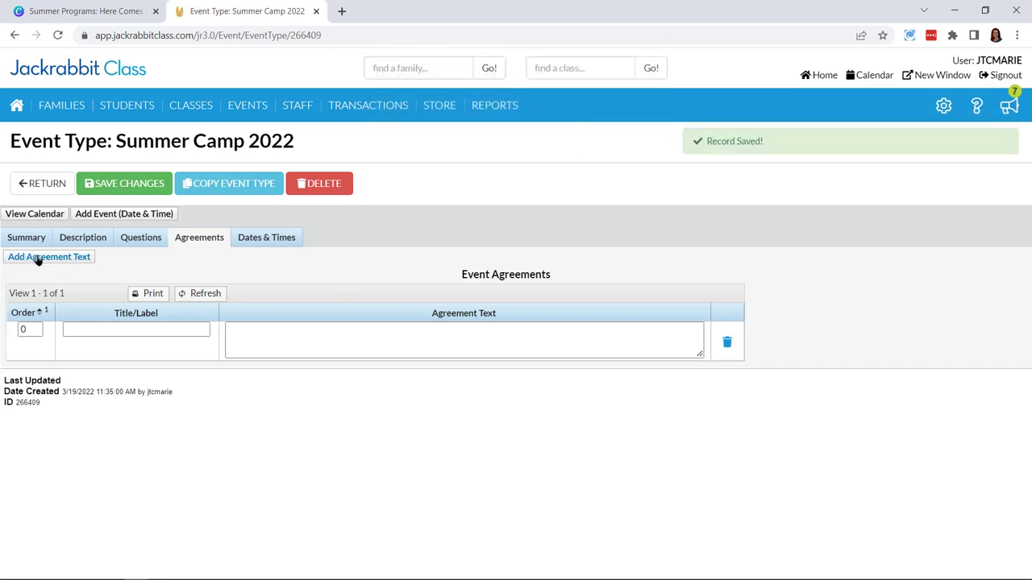
Title the agreement 'Payment Policy' with text 'Payment required on enrollment'
left_click(103, 334)
type("Payme")
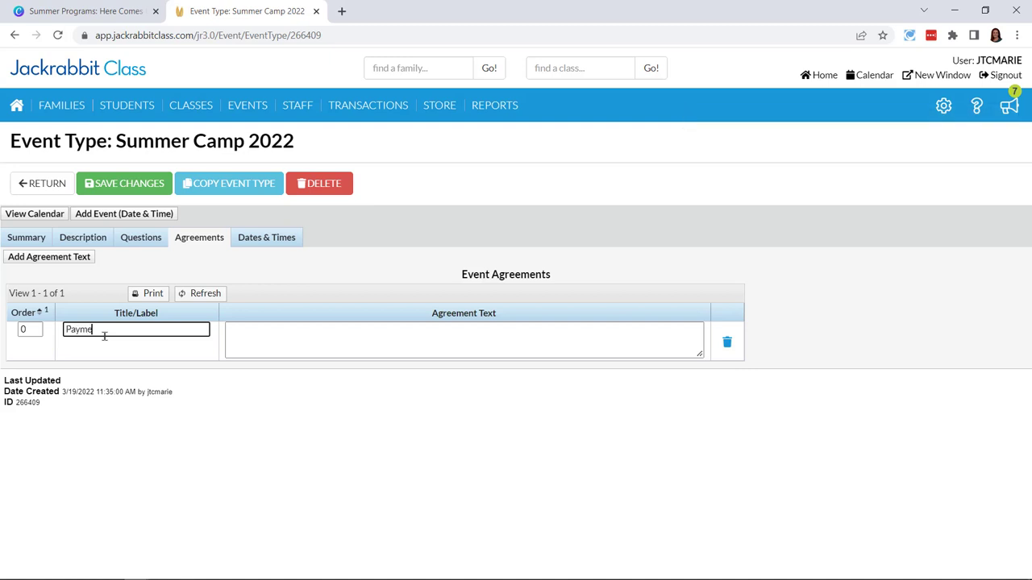
type("nt Policy")
left_click(269, 341)
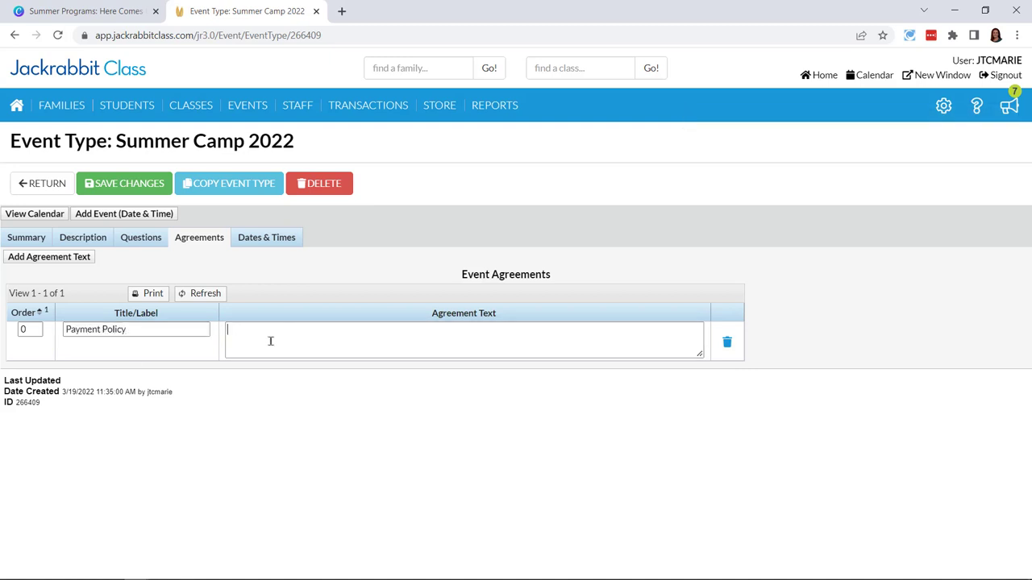
type("Payment")
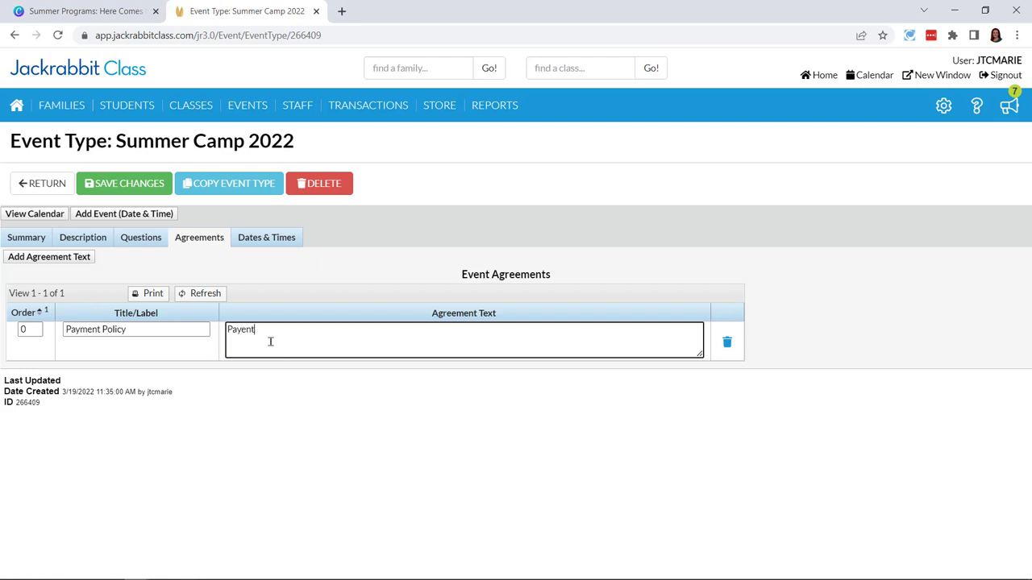
key("BackSpace")
key("BackSpace")
key("BackSpace")
type("ment")
type(" reuired")
type(" bro")
key("BackSpace")
key("BackSpace")
key("BackSpace")
key("BackSpace")
key("BackSpace")
key("BackSpace")
key("BackSpace")
key("BackSpace")
key("BackSpace")
type("quired on d")
key("BackSpace")
type("enrollment")
Save the agreement and view the event's Dates & Times, which list no scheduled events
left_click(317, 455)
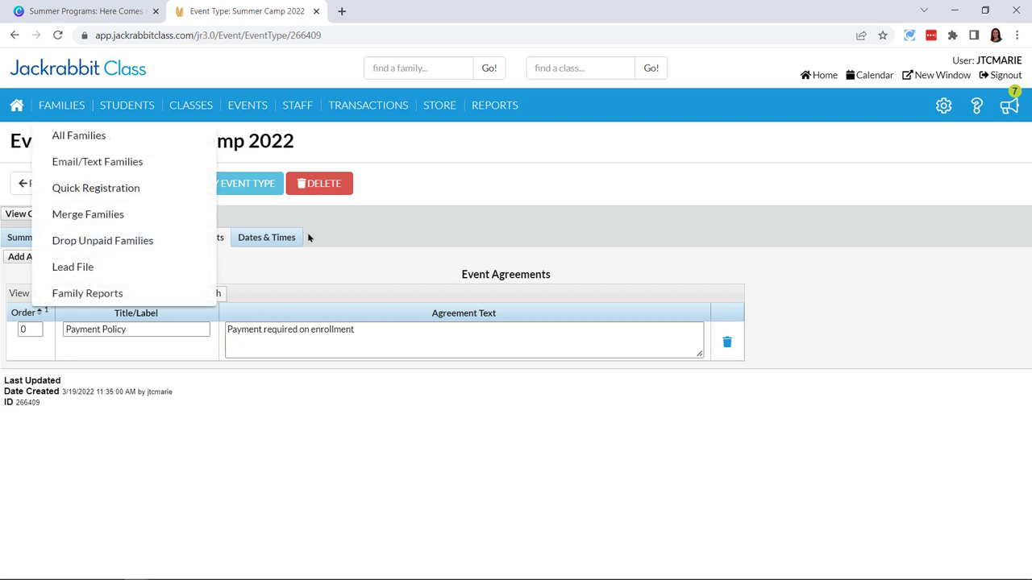
left_click(126, 187)
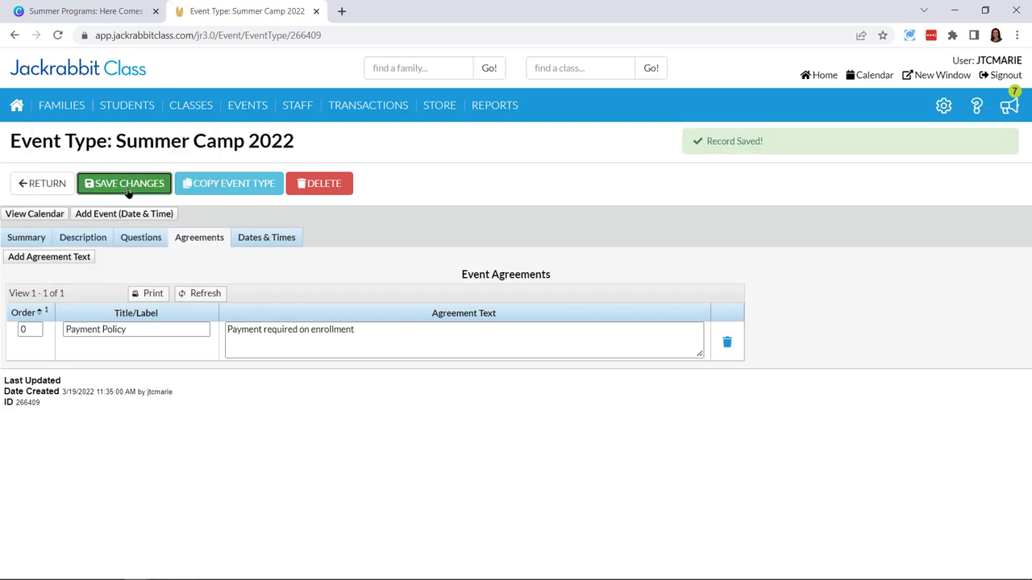
left_click(259, 239)
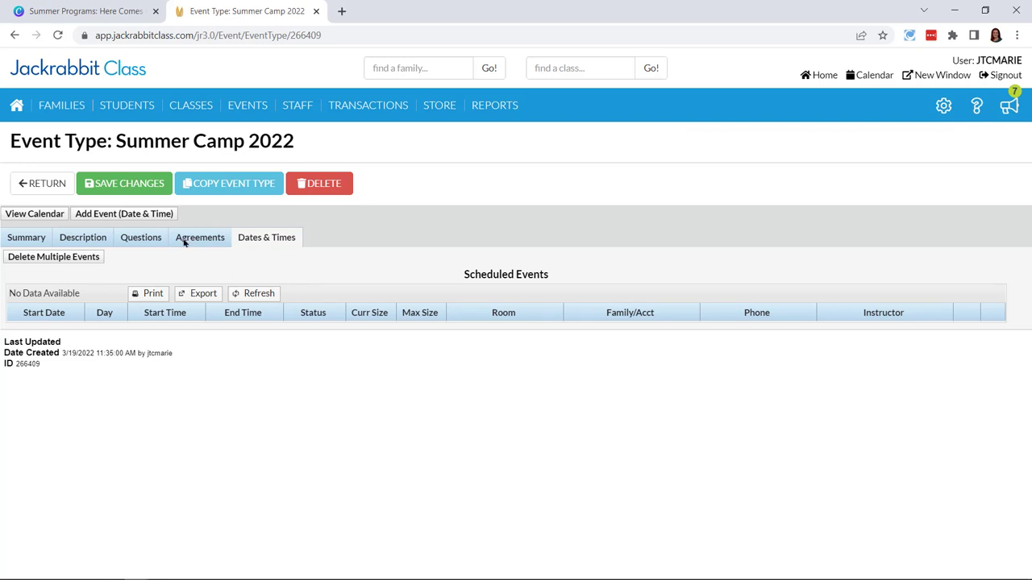
Start a new event date range from 7/4/2022 through 7/8/2022
left_click(96, 217)
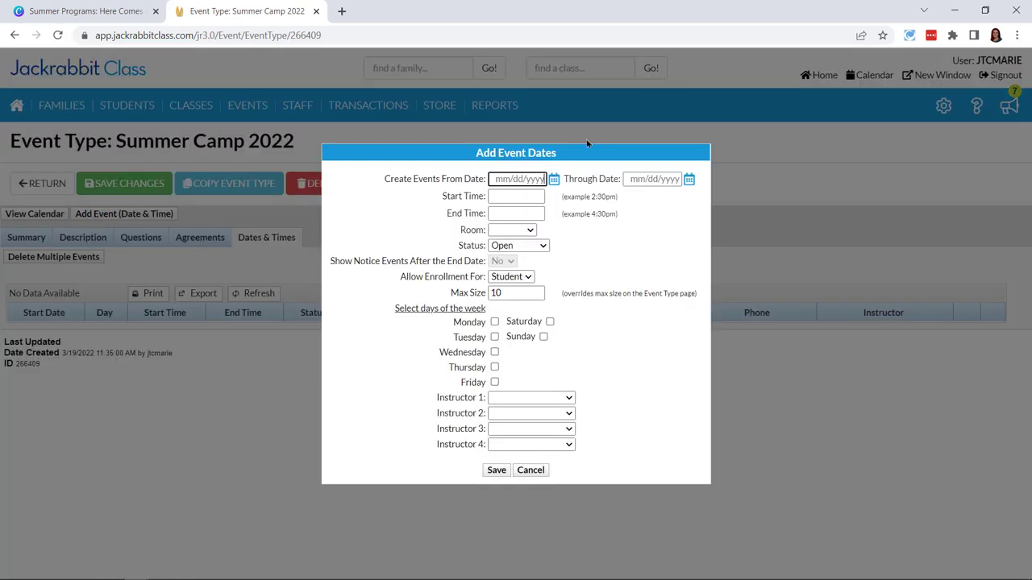
left_click(554, 180)
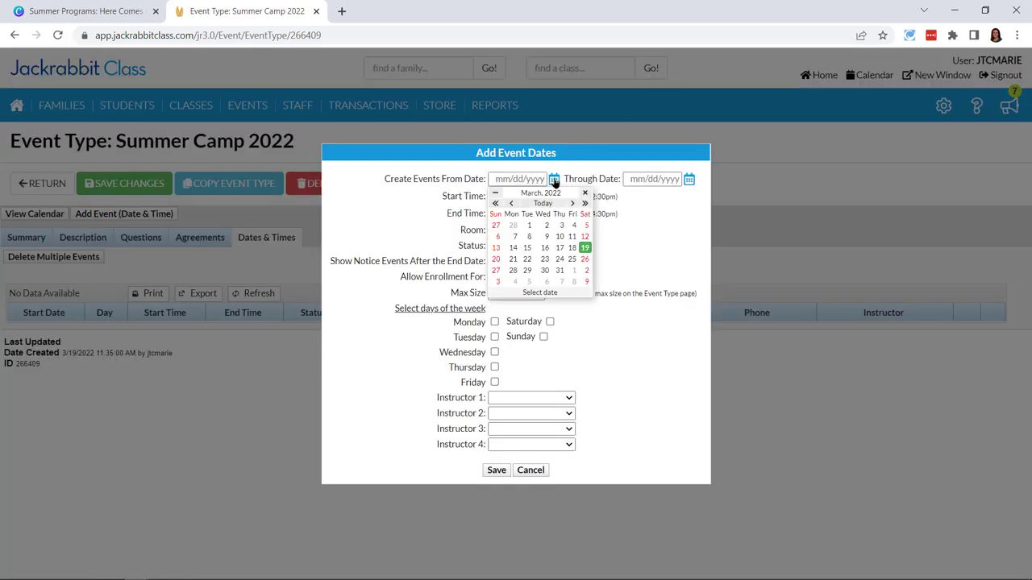
left_click(572, 204)
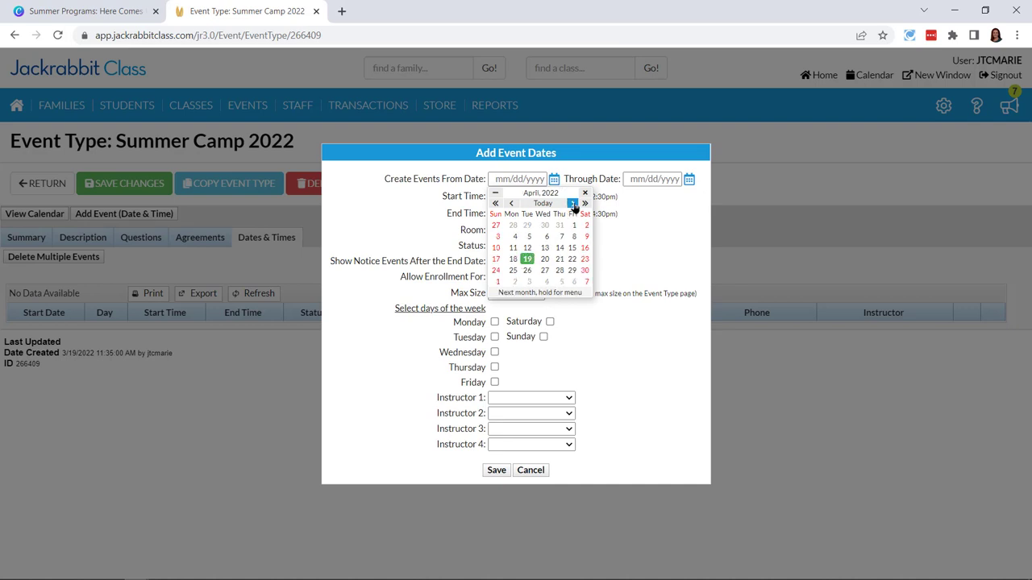
left_click(572, 204)
left_click(572, 204)
left_click(572, 204)
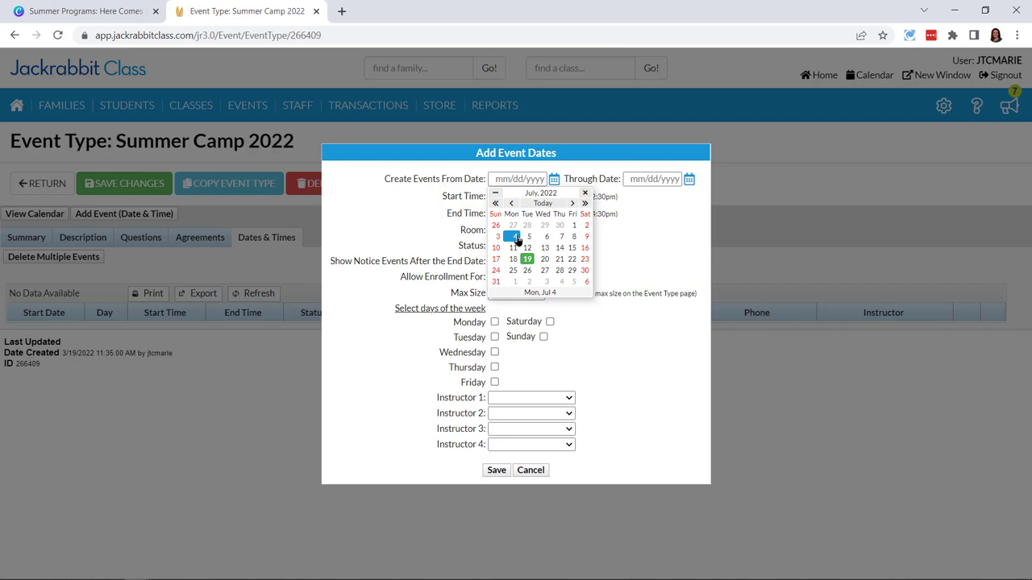
left_click(516, 238)
left_click(690, 179)
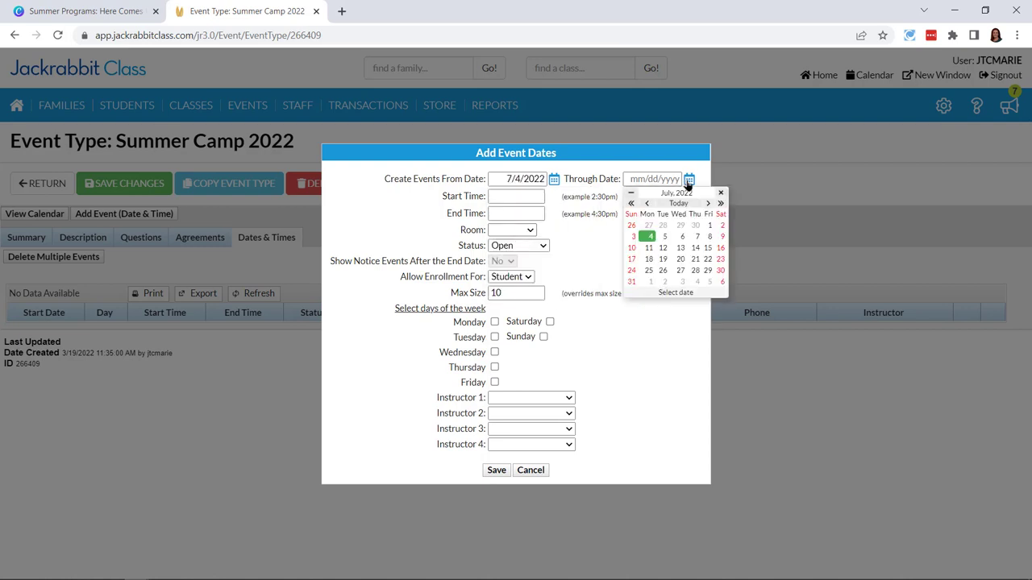
left_click(709, 237)
Set the events to run 8:00am–4:00pm in Floor A with max size 10
left_click(525, 196)
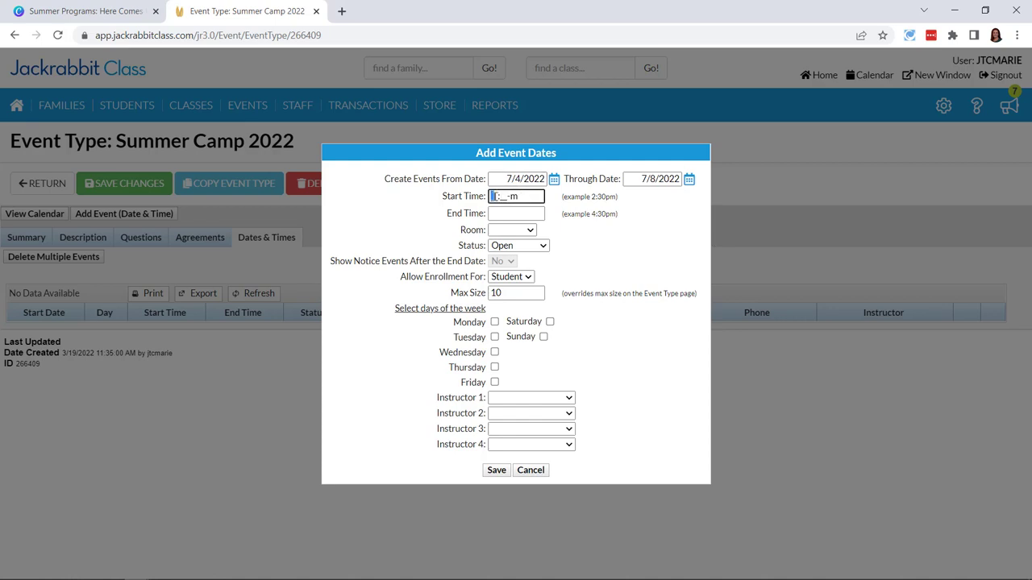
type("08:00am")
left_click(499, 213)
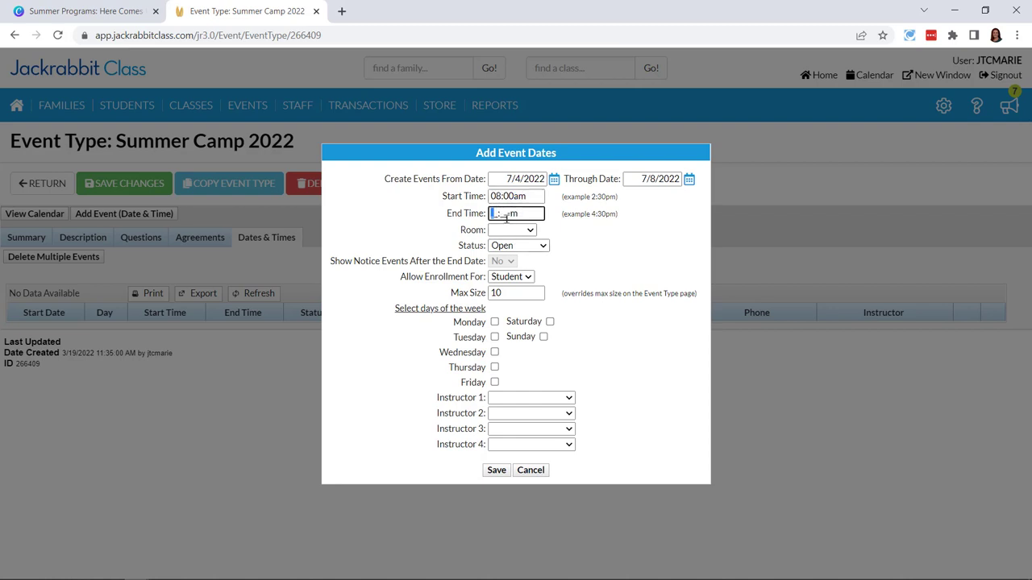
type("0400pm")
left_click(504, 231)
left_click(514, 262)
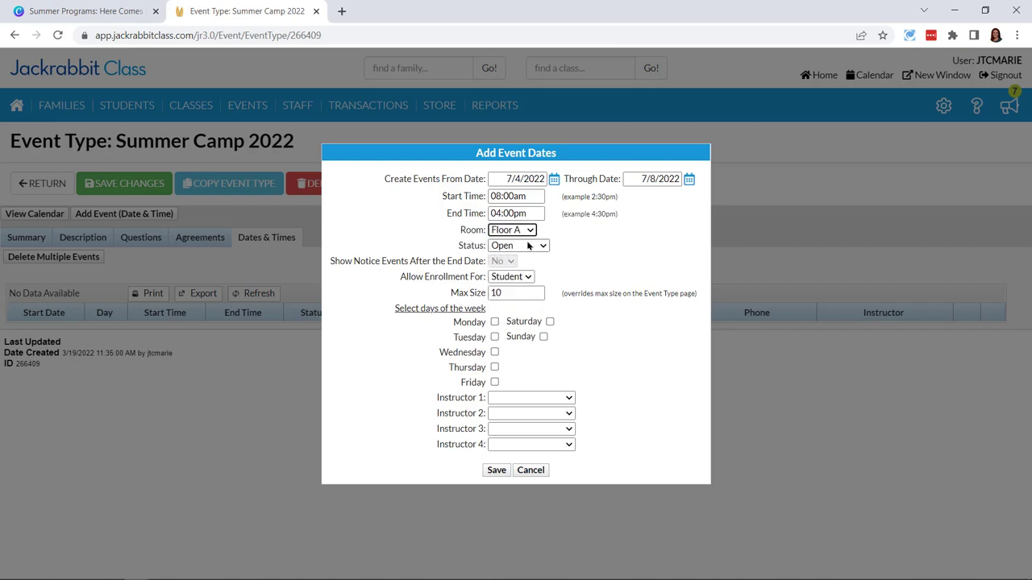
left_click(522, 296)
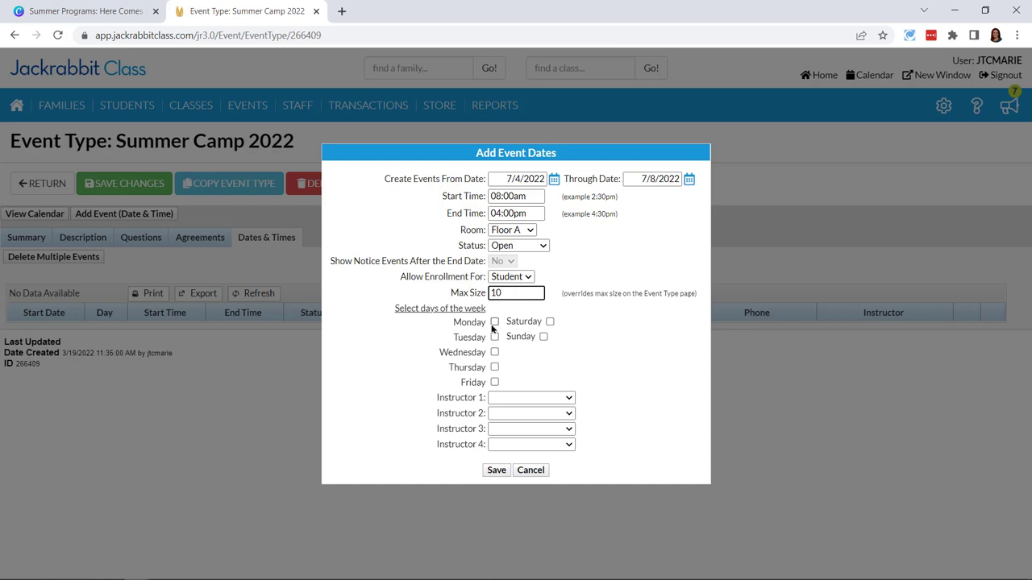
Schedule the events Monday to Friday with Instructor 1 and save all five
left_click(494, 322)
left_click(494, 337)
left_click(494, 352)
left_click(495, 368)
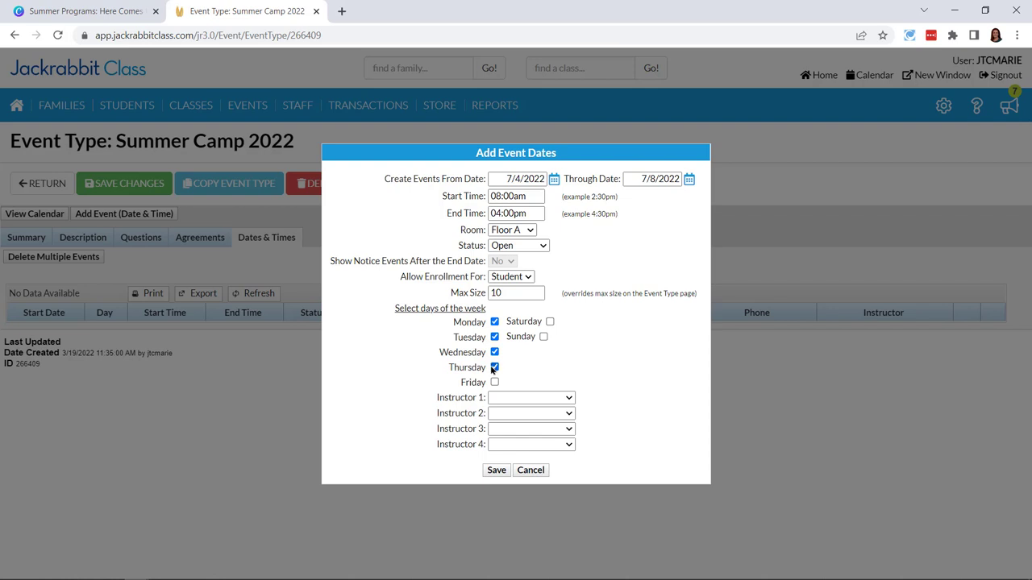
left_click(494, 382)
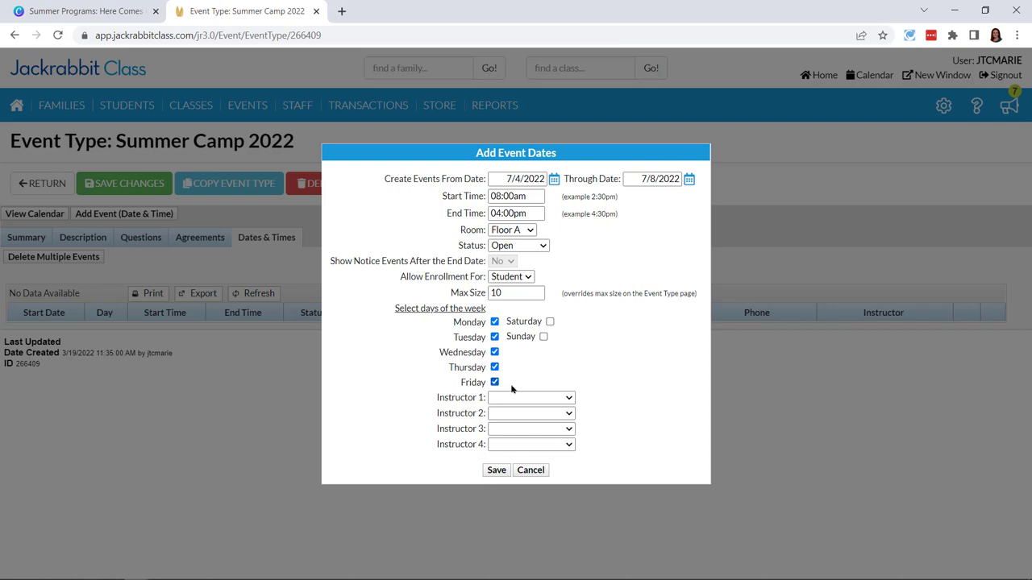
left_click(561, 399)
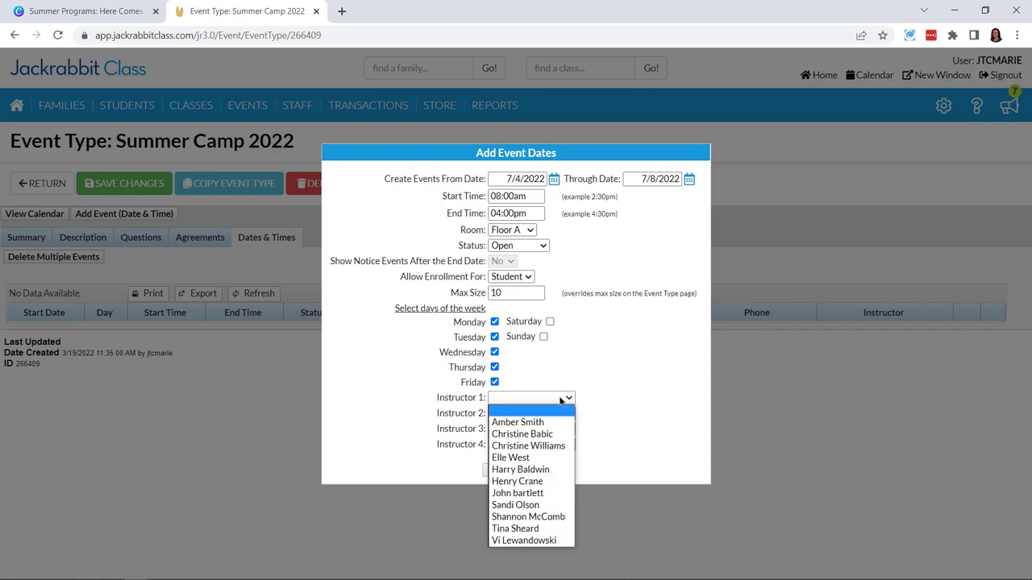
left_click(531, 435)
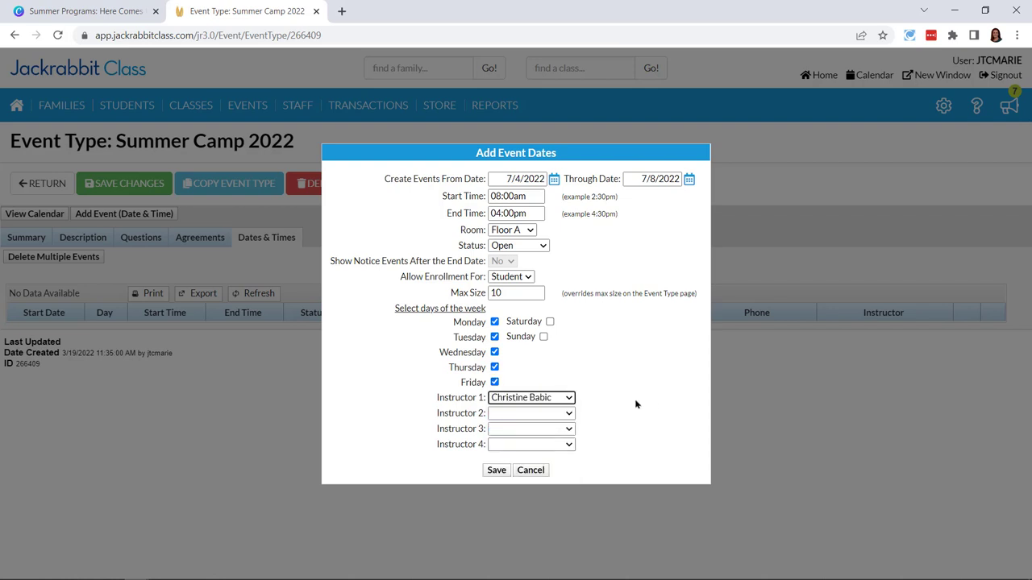
left_click(496, 472)
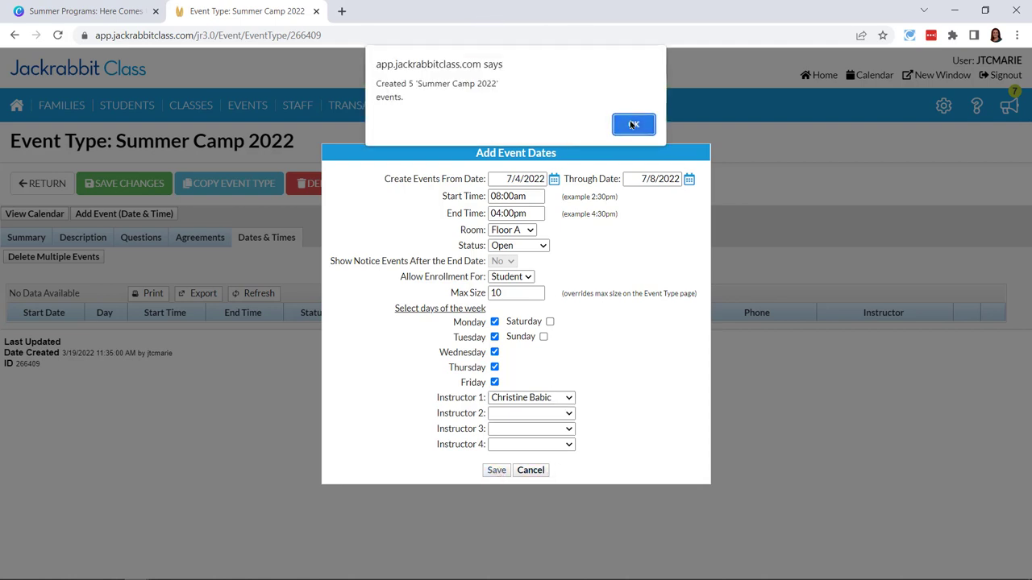
left_click(633, 124)
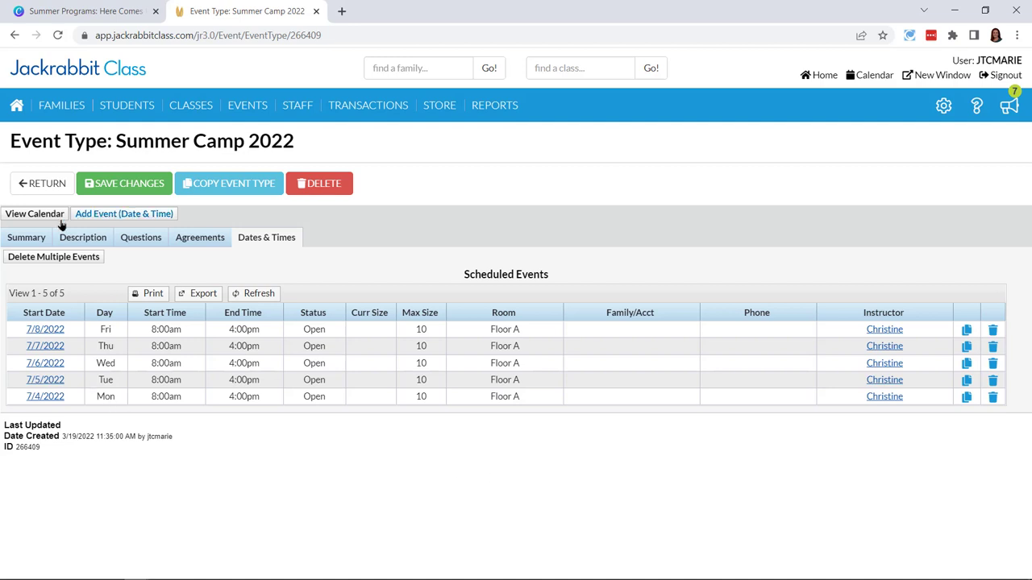
Bring up the camp's events calendar at July 2022
left_click(35, 215)
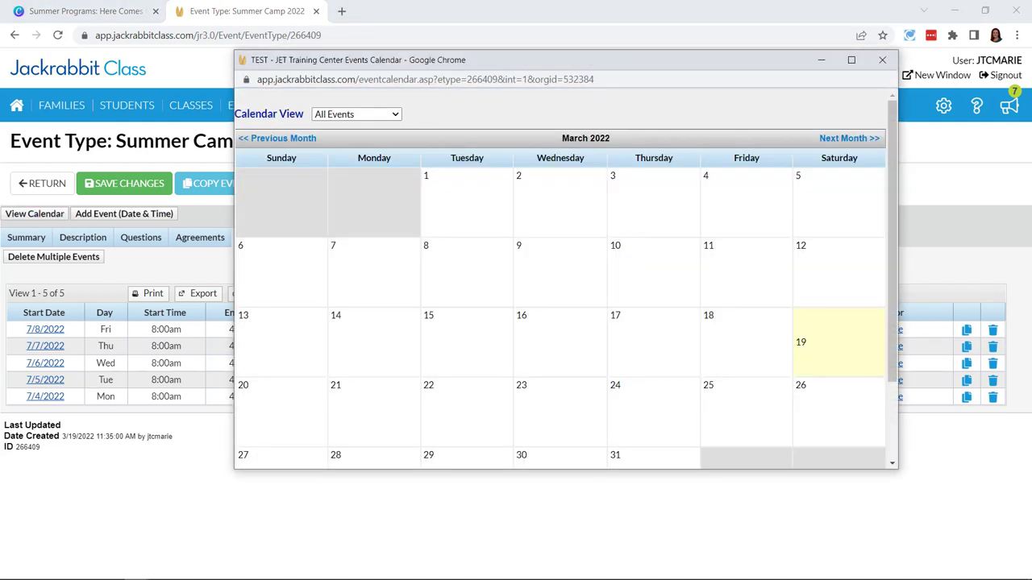
left_click(842, 140)
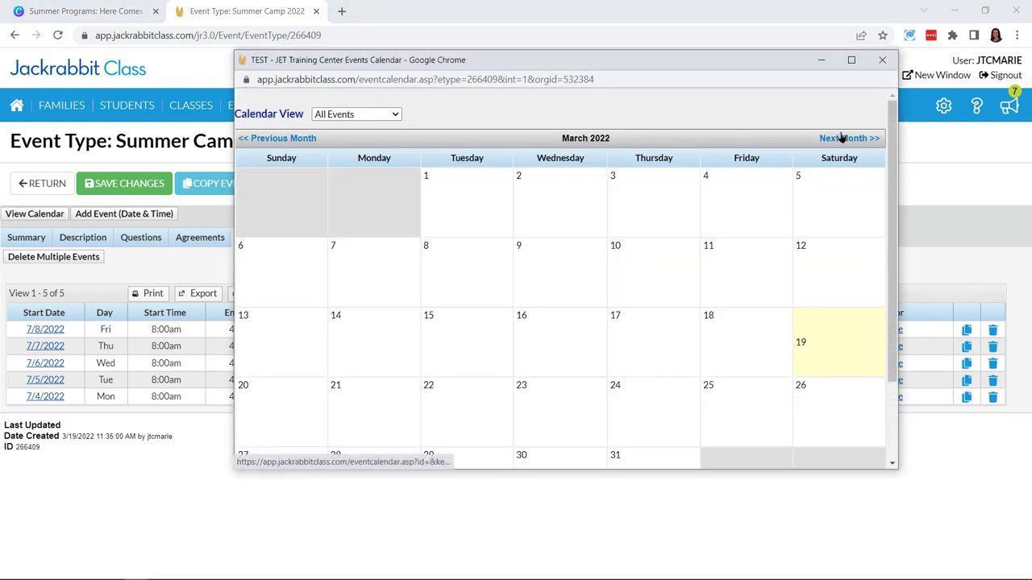
left_click(841, 140)
left_click(842, 140)
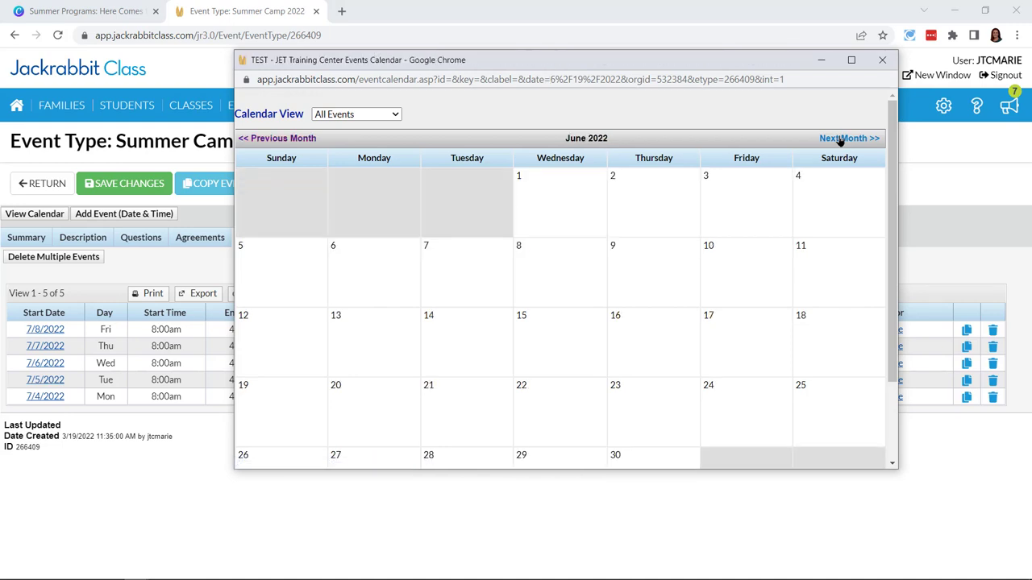
left_click(841, 139)
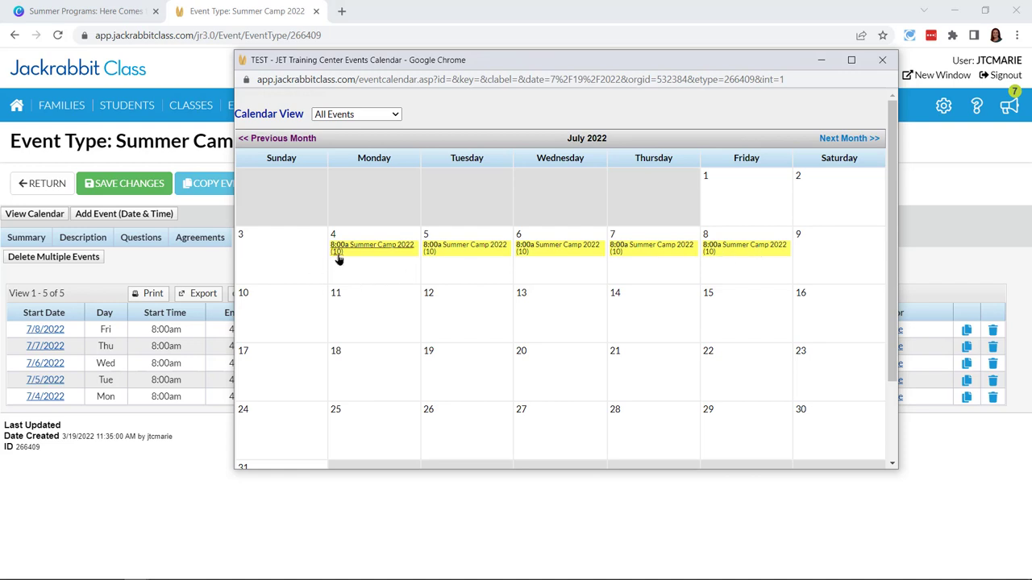
mouse_move(339, 258)
Confirm the July 8 event runs 8:00am–4:00pm, then close its details
left_click(725, 248)
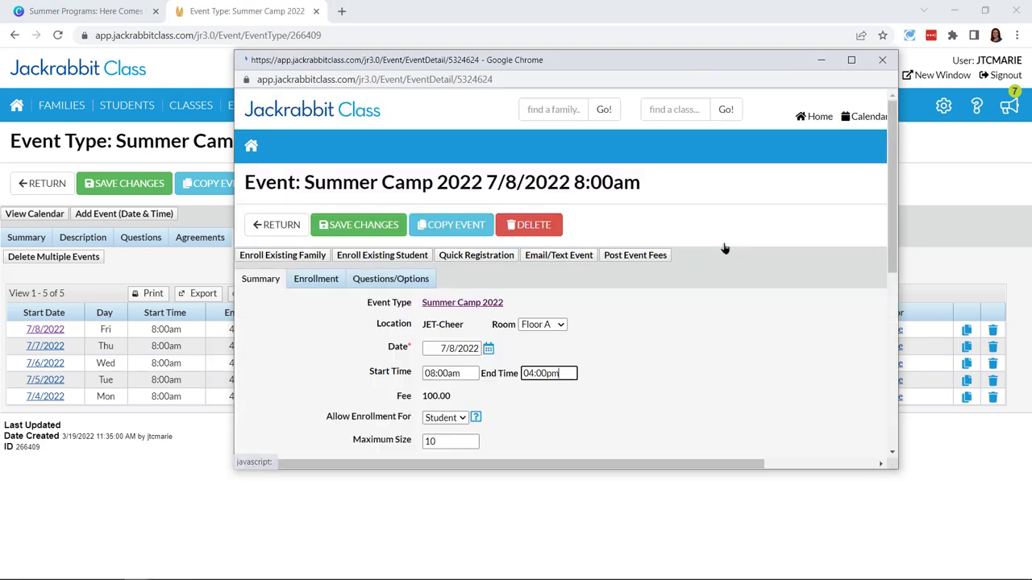
scroll(690, 339, "down", 3)
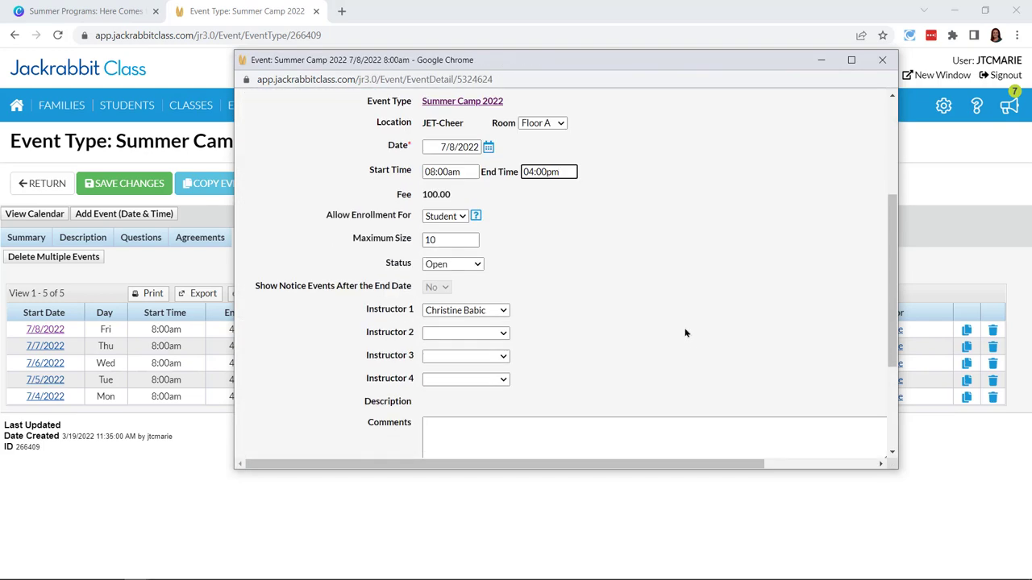
scroll(690, 340, "up", 3)
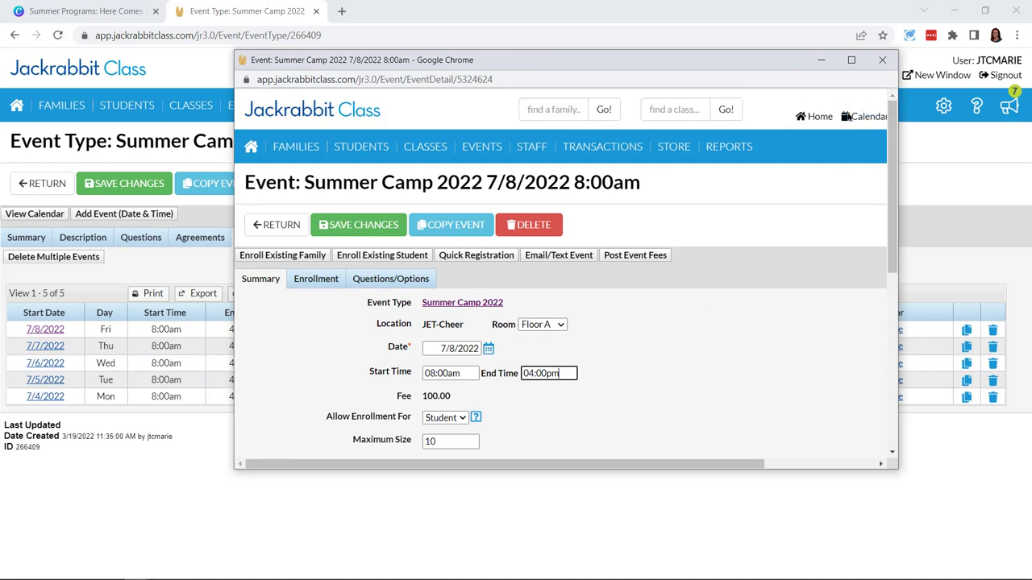
left_click(881, 61)
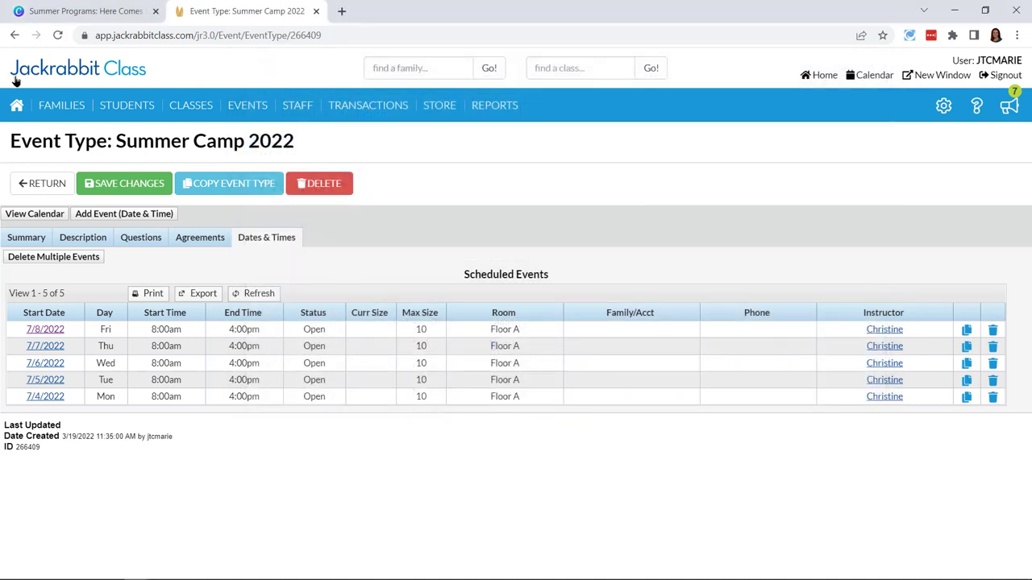
Go back to the Executive Dashboard with its report list, such as Class Rolls
left_click(16, 106)
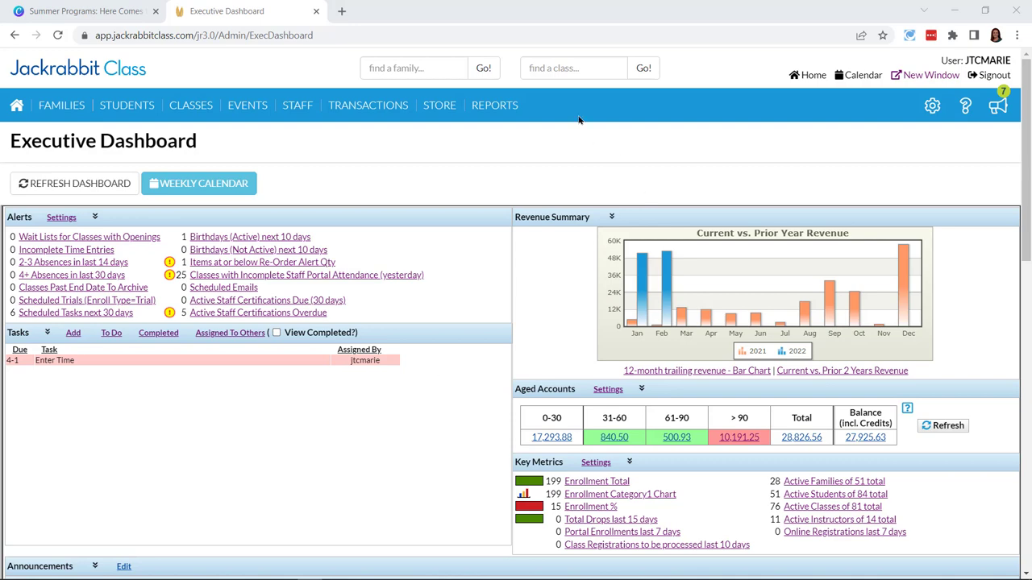
mouse_move(481, 114)
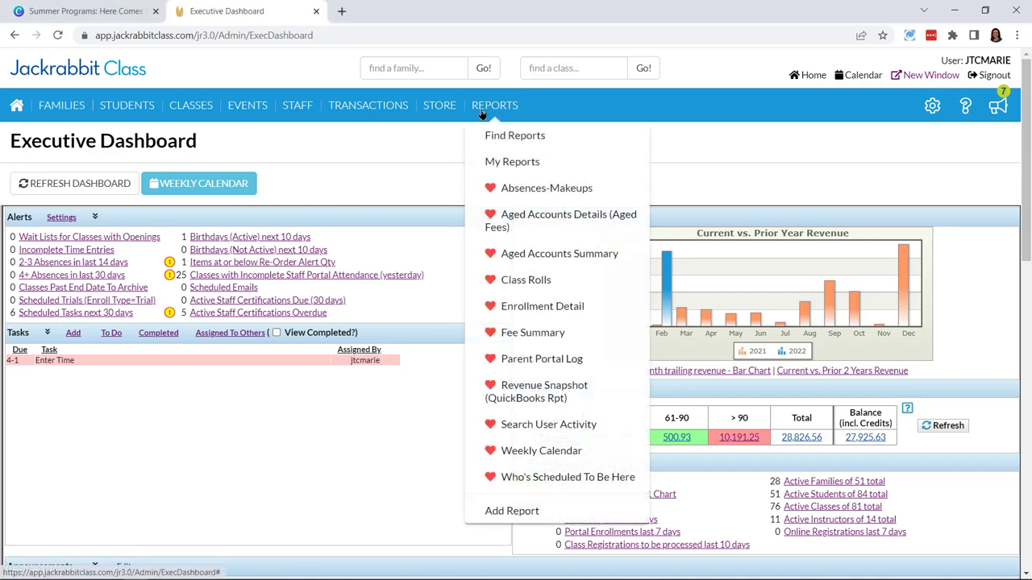
Open Classes Search from the Classes / Enrollment section of Find Reports
left_click(493, 134)
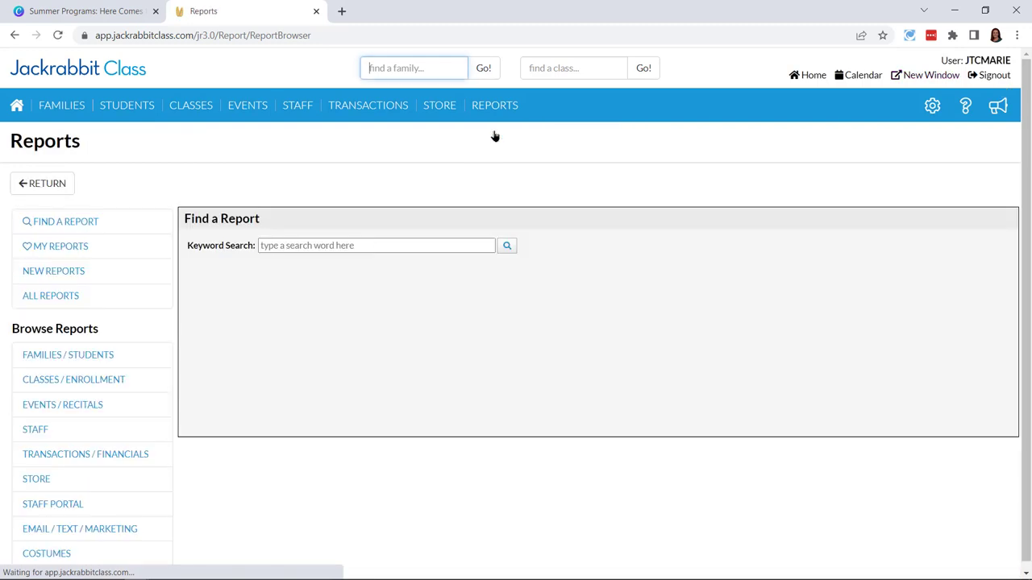
left_click(89, 383)
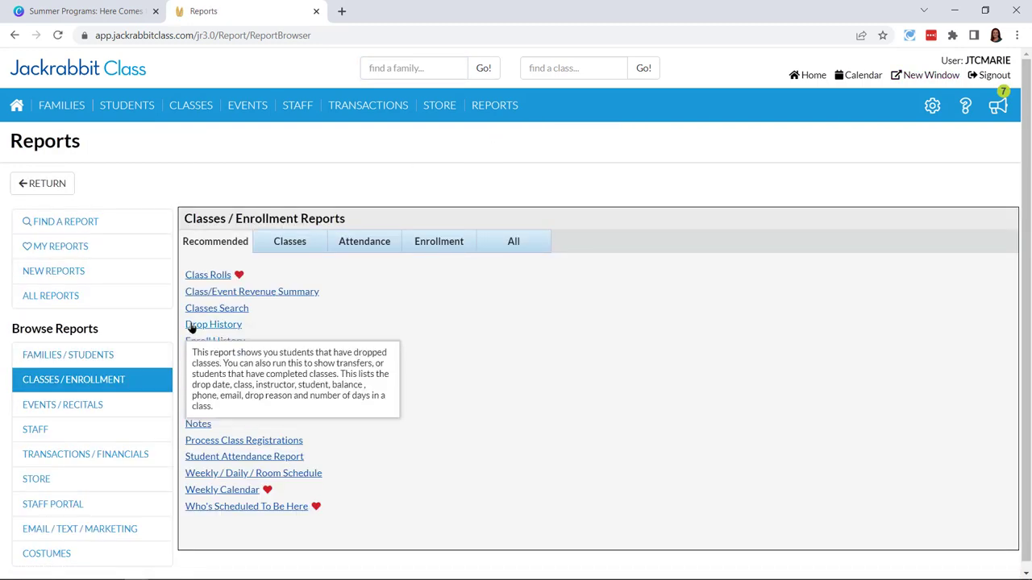
left_click(216, 310)
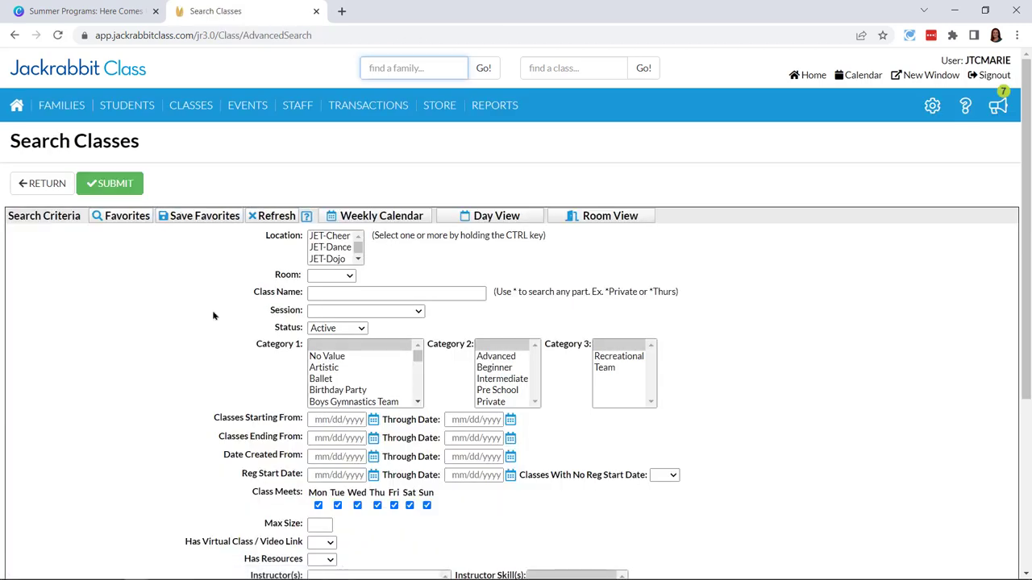
Search classes in session Summer Camp 2021 with a blank status, then open Ballet Camp
left_click(335, 316)
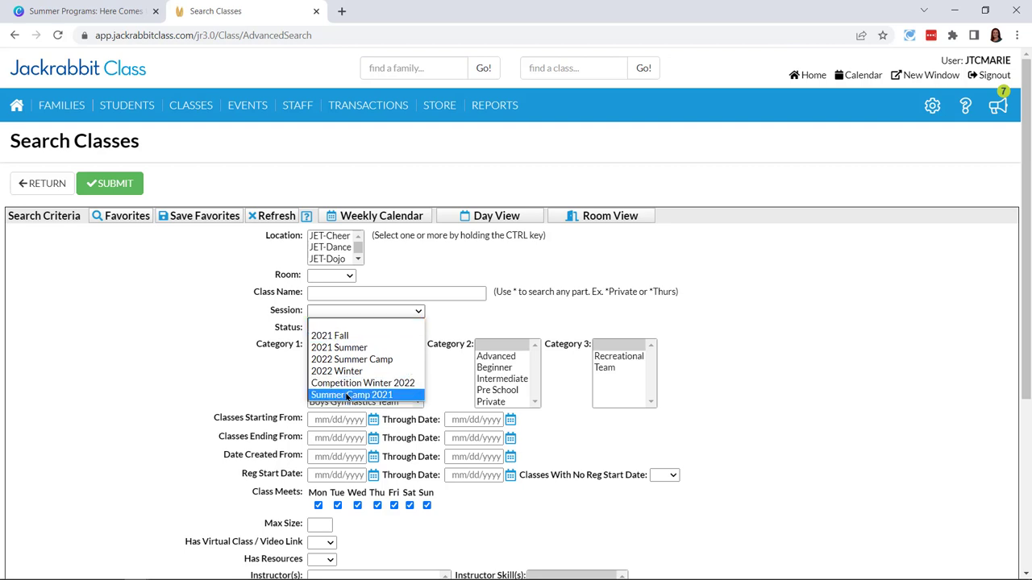
left_click(346, 395)
left_click(352, 328)
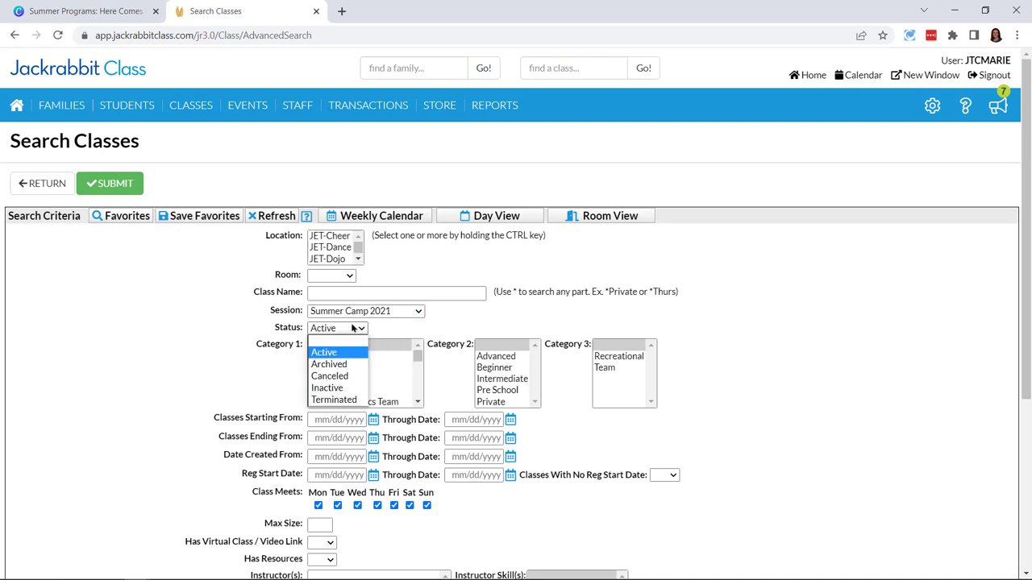
left_click(338, 340)
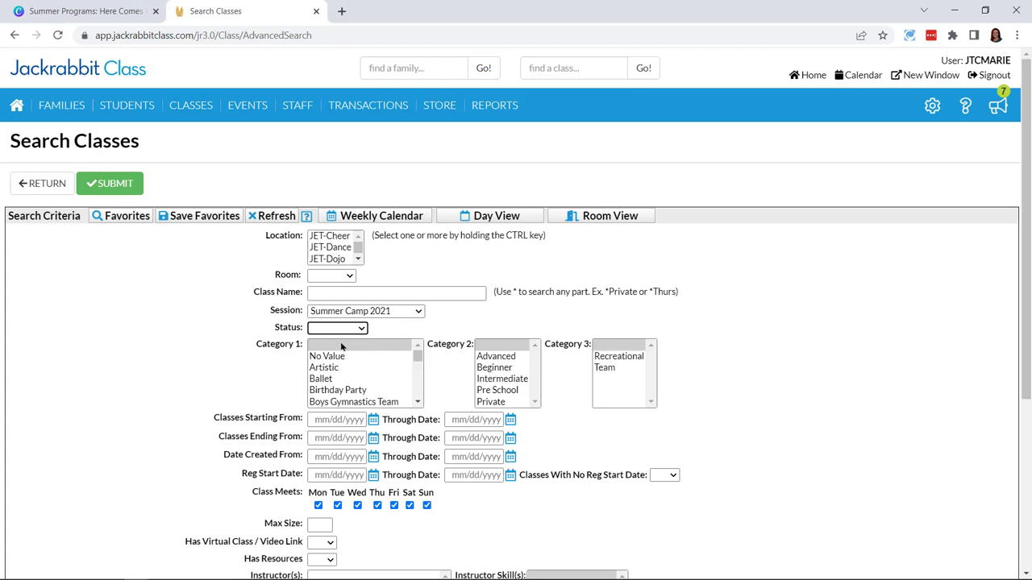
left_click(107, 192)
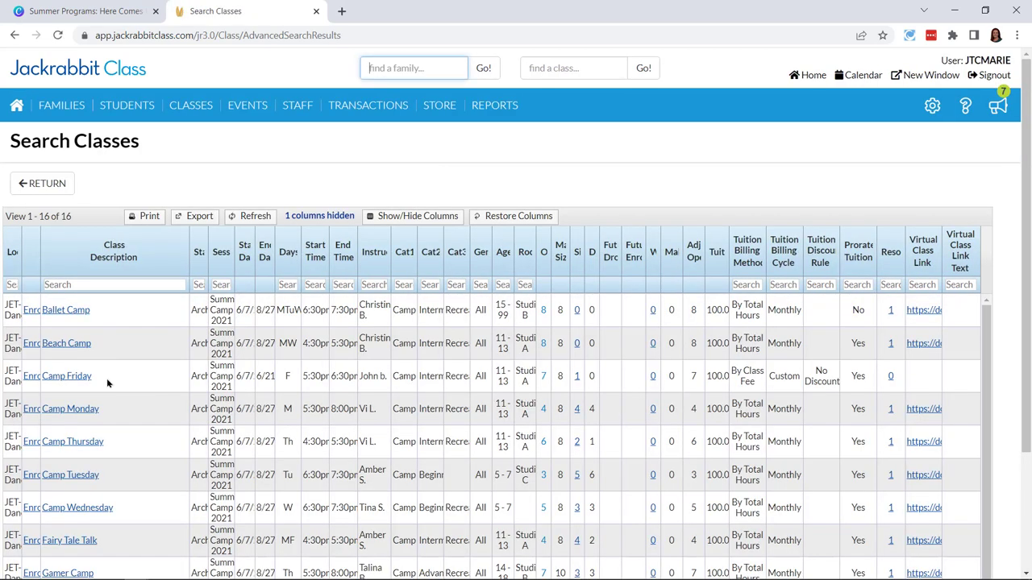
scroll(108, 336, "down", 1)
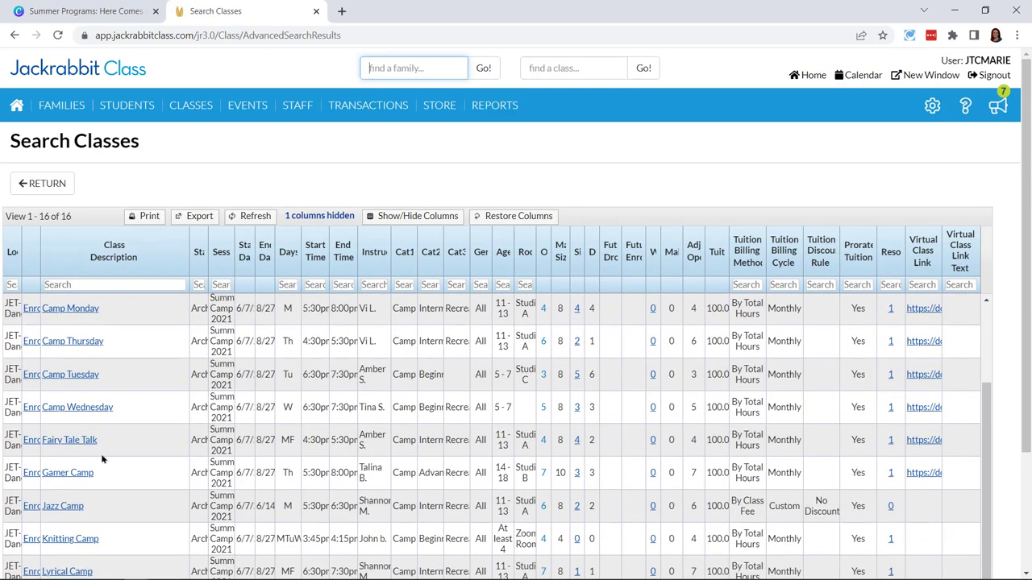
scroll(107, 556, "up", 1)
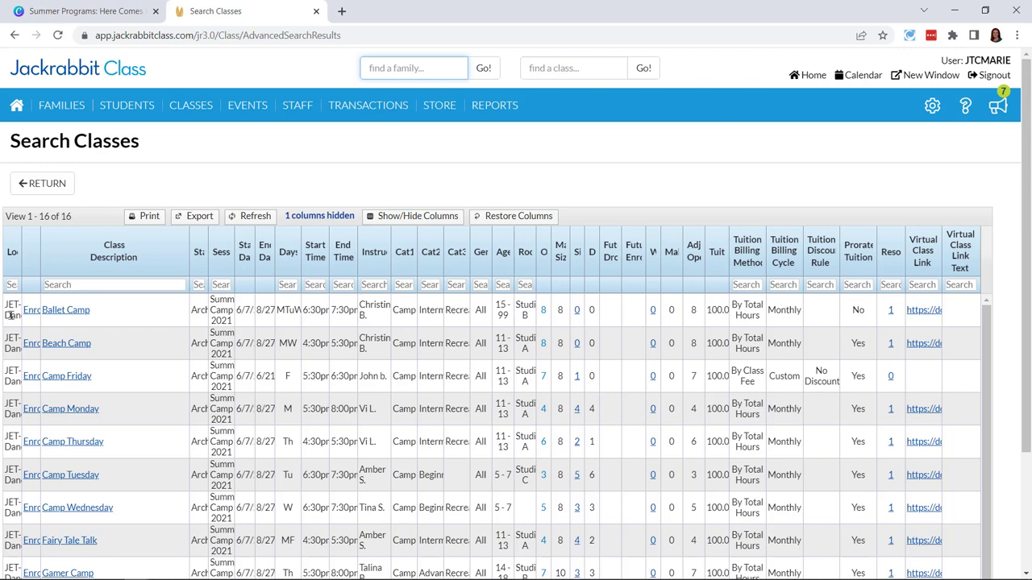
left_click(61, 313)
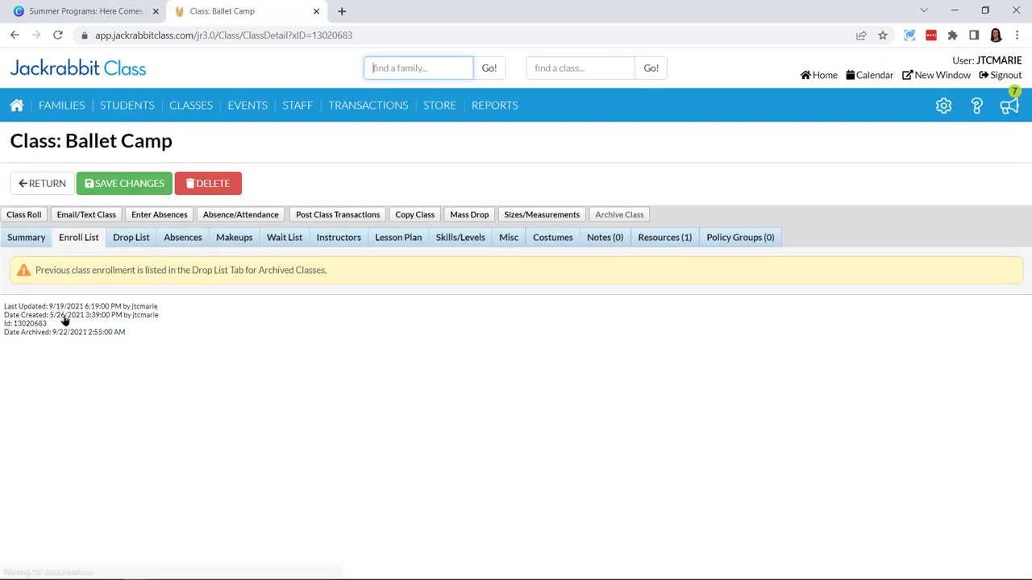
Show the archived Ballet Camp class's Summary tab
left_click(26, 238)
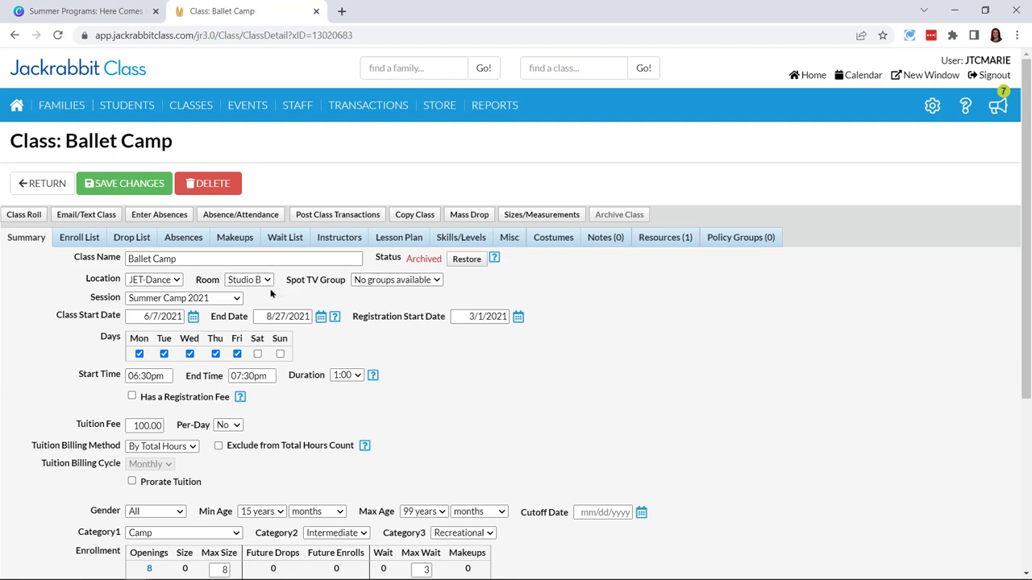
mouse_move(201, 111)
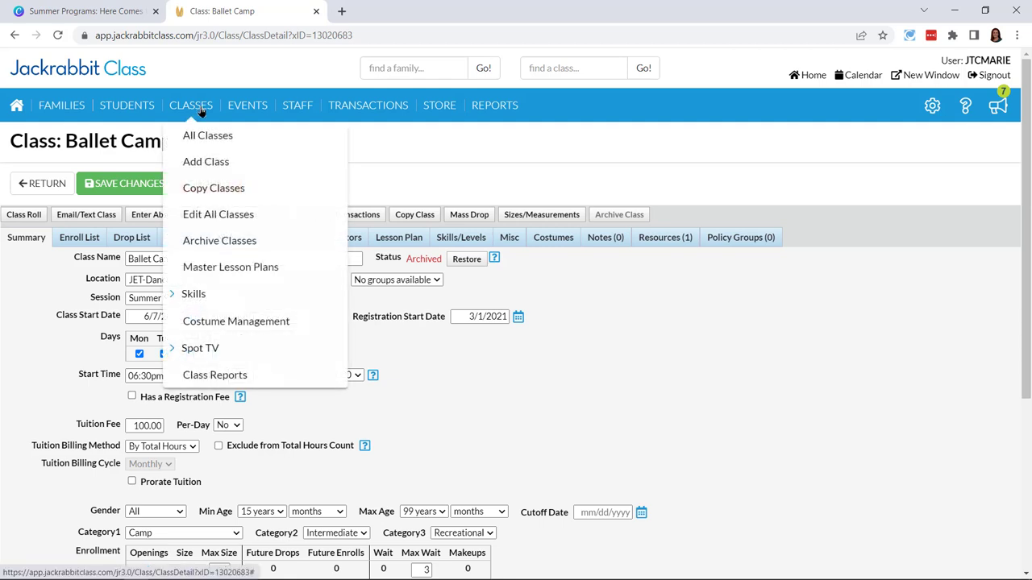
Add a class named 'Summer Camp Class' in Floor A, 2022 Summer Camp session, with an instructor
left_click(212, 162)
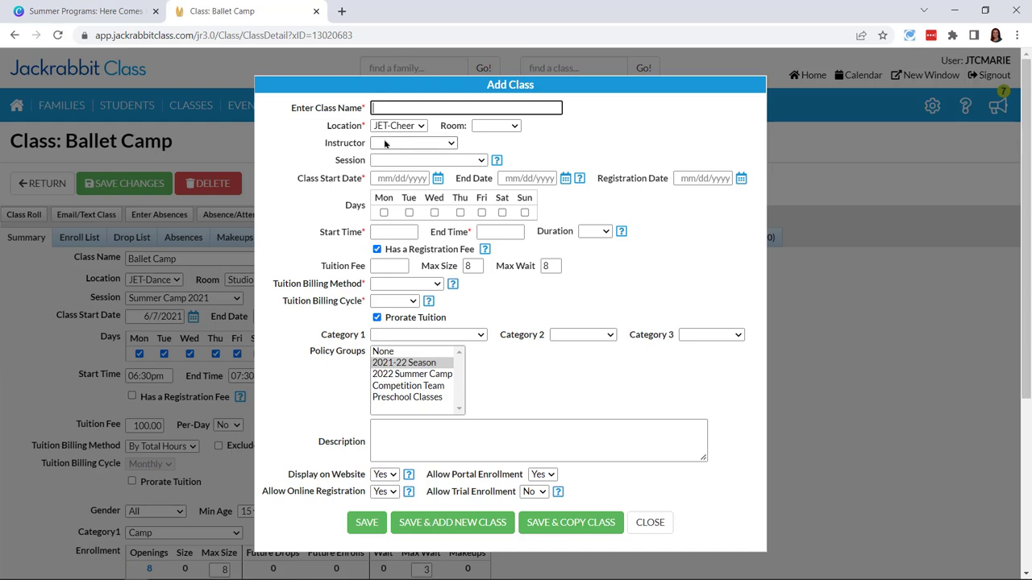
type("Summer Camp")
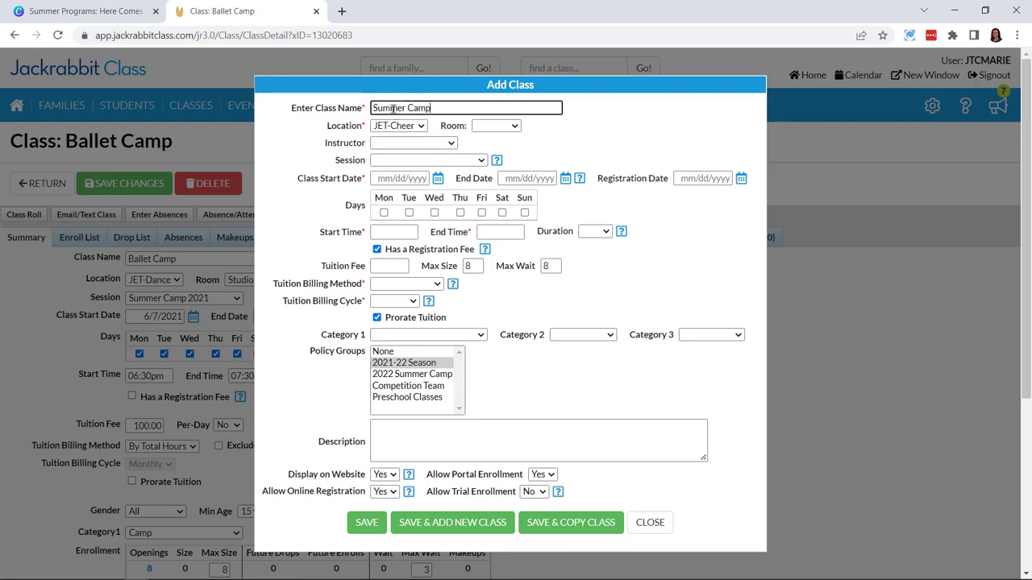
type(" Class")
left_click(512, 127)
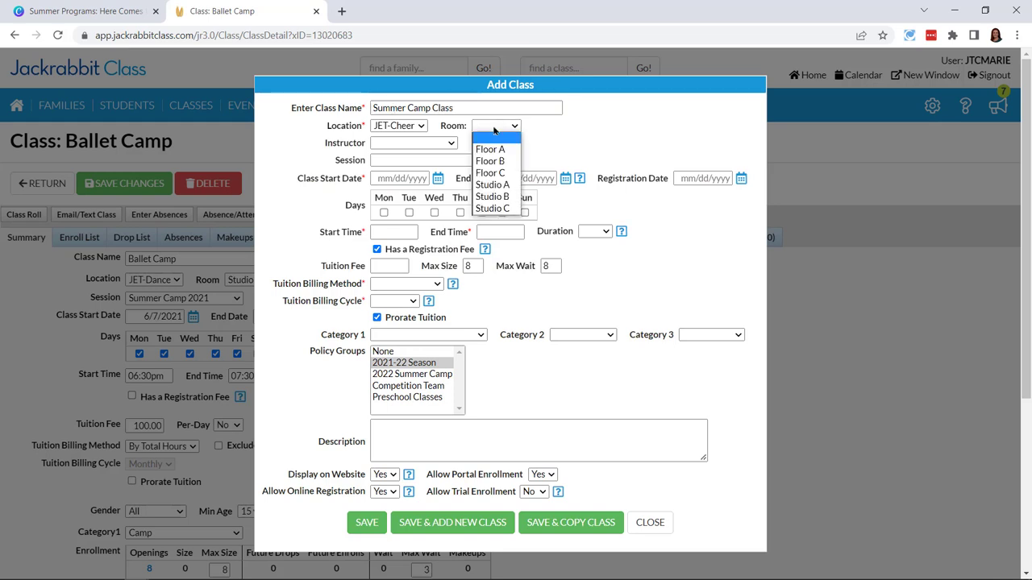
left_click(493, 150)
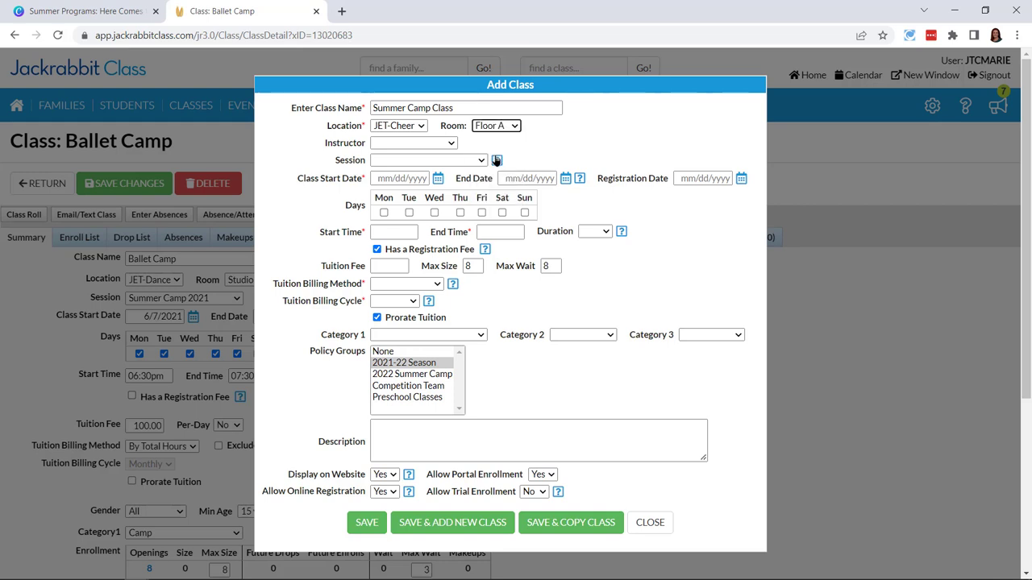
left_click(423, 143)
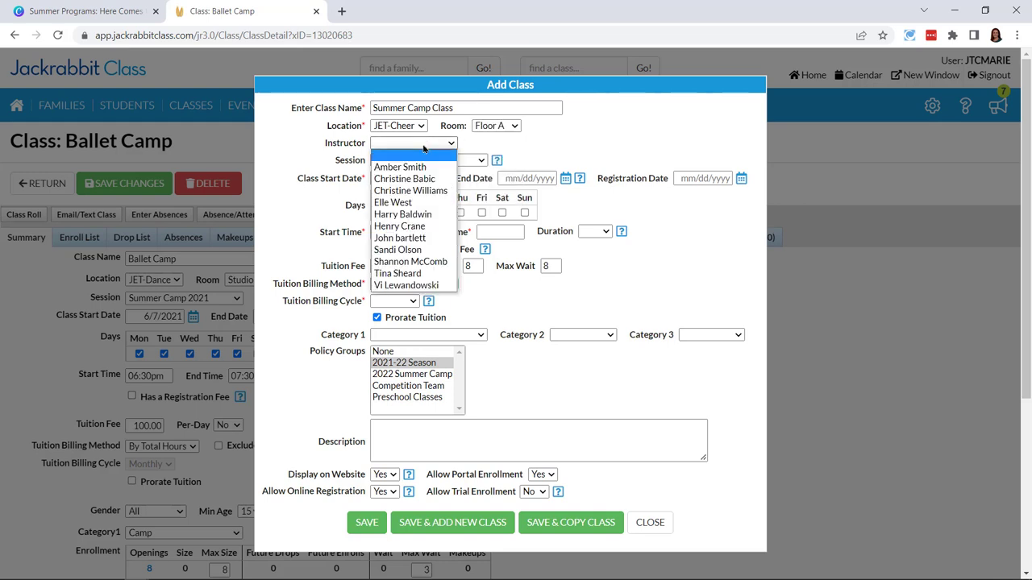
left_click(426, 203)
left_click(413, 160)
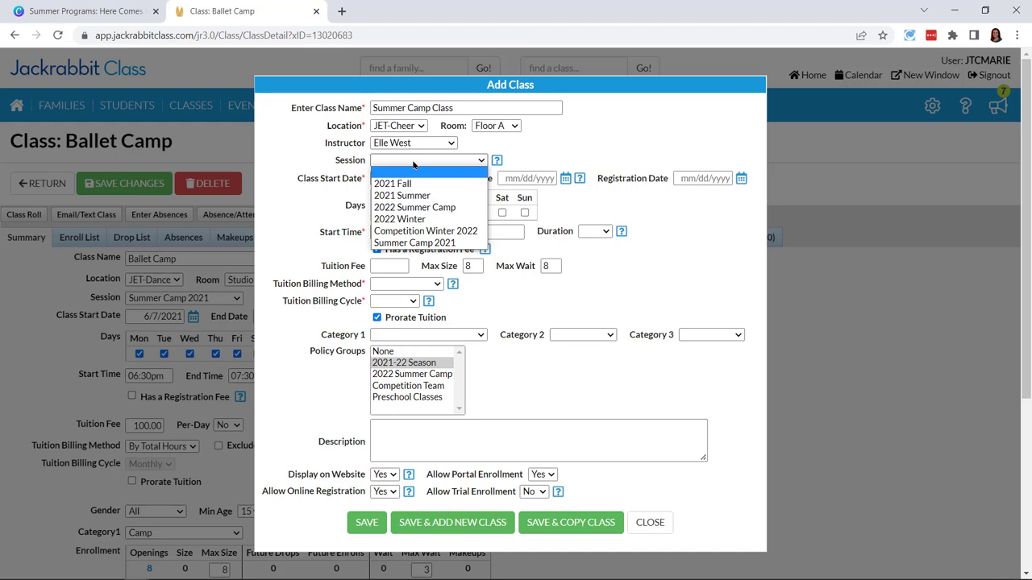
left_click(405, 208)
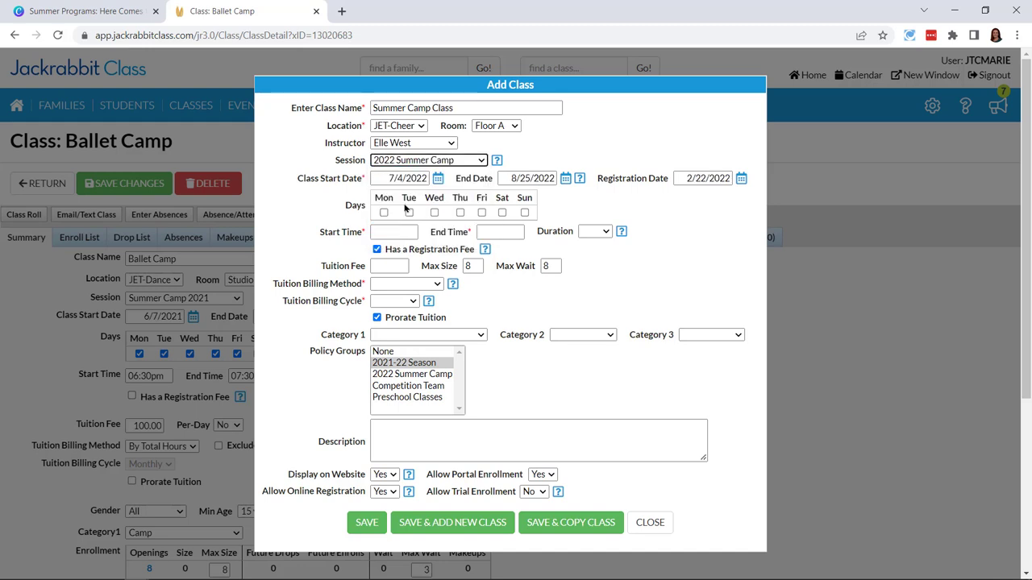
Set class dates 7/4/2022 to 7/8/2022 and registration date 2/22/2022
left_click(440, 180)
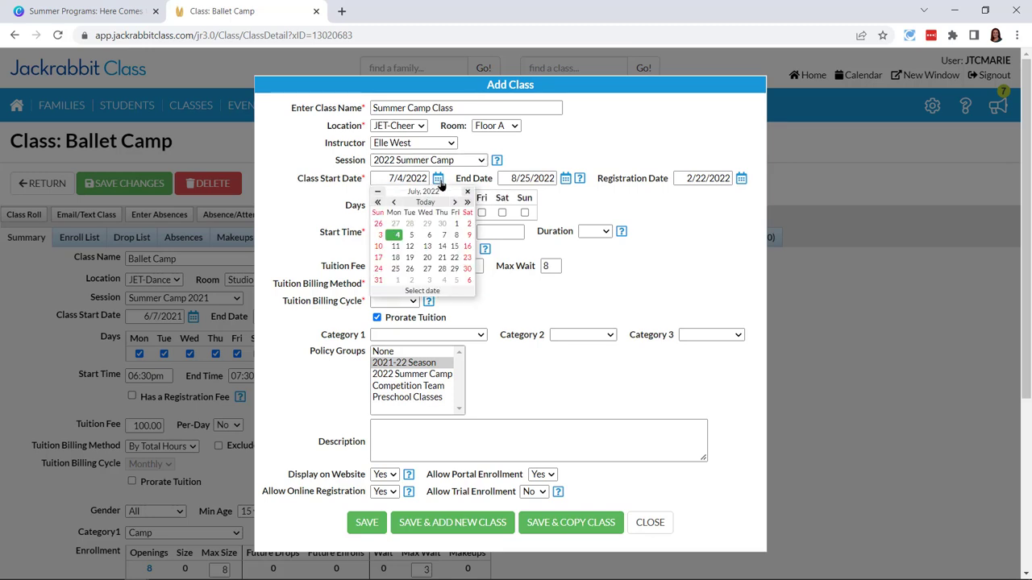
left_click(397, 235)
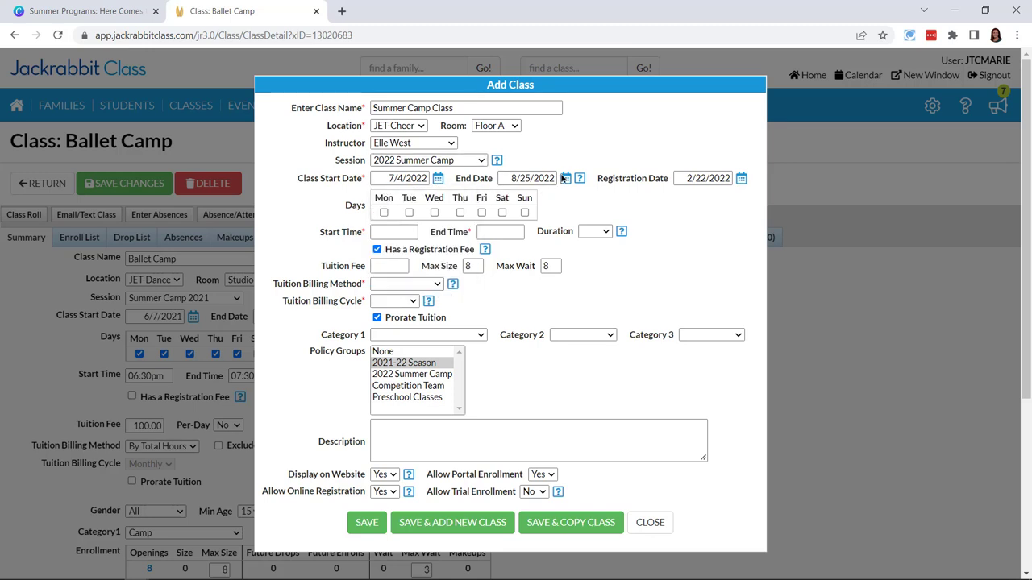
left_click(565, 178)
left_click(521, 202)
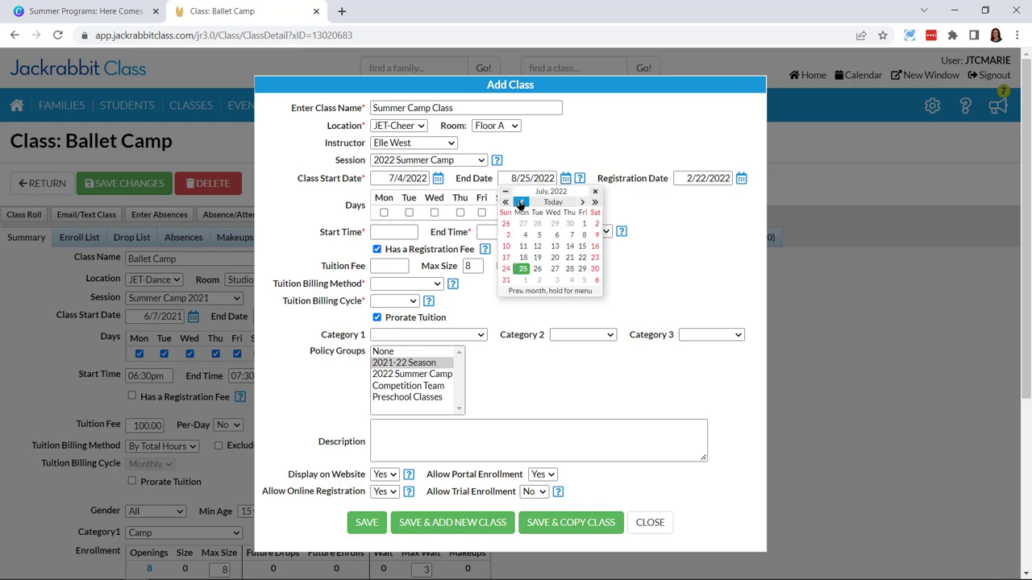
left_click(583, 235)
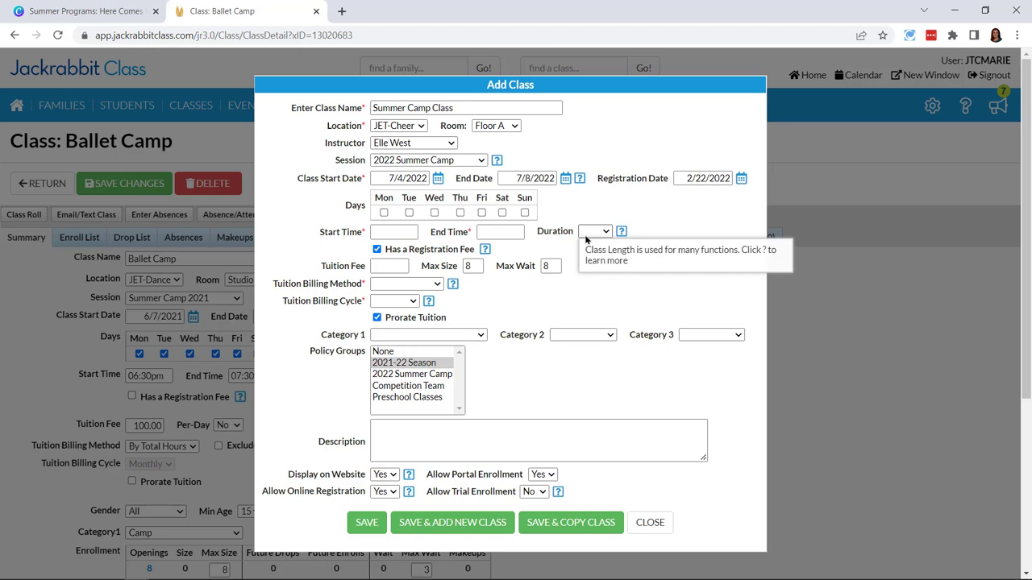
left_click(680, 179)
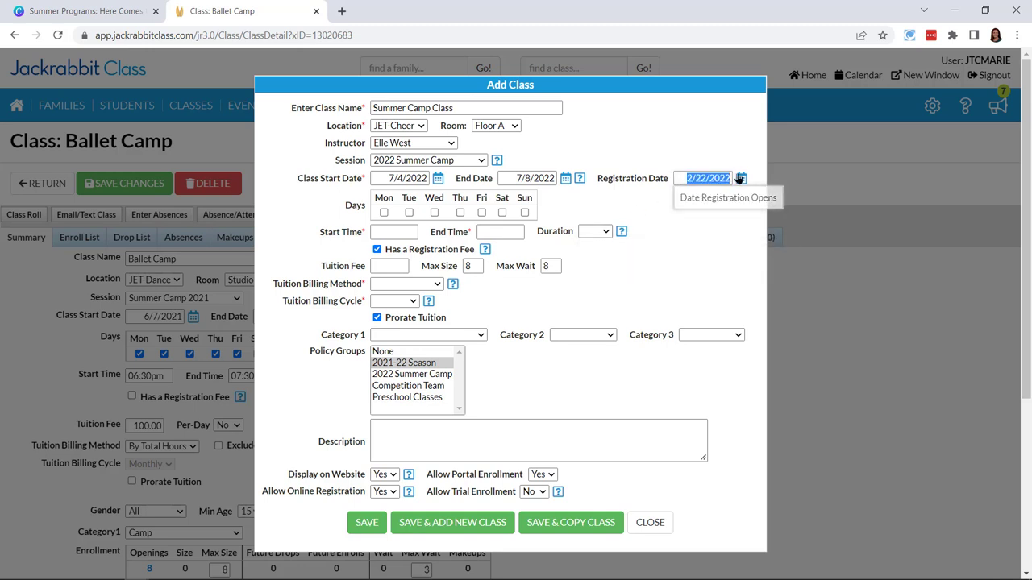
left_click(675, 243)
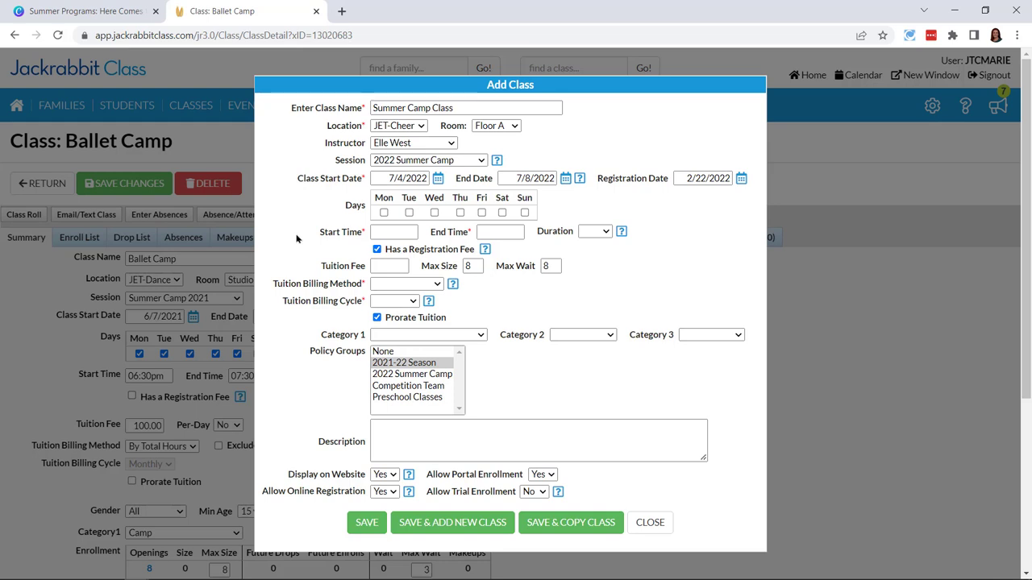
Schedule the class Monday–Friday from 08:00am to 04:00pm
left_click(384, 213)
left_click(409, 212)
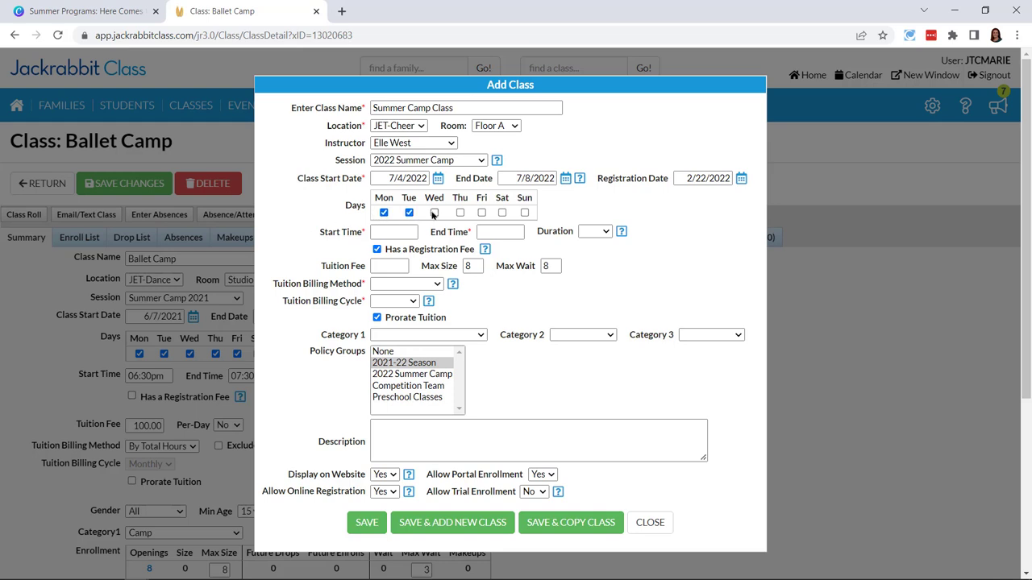
left_click(435, 213)
left_click(460, 213)
left_click(482, 213)
left_click(385, 234)
type("0800am")
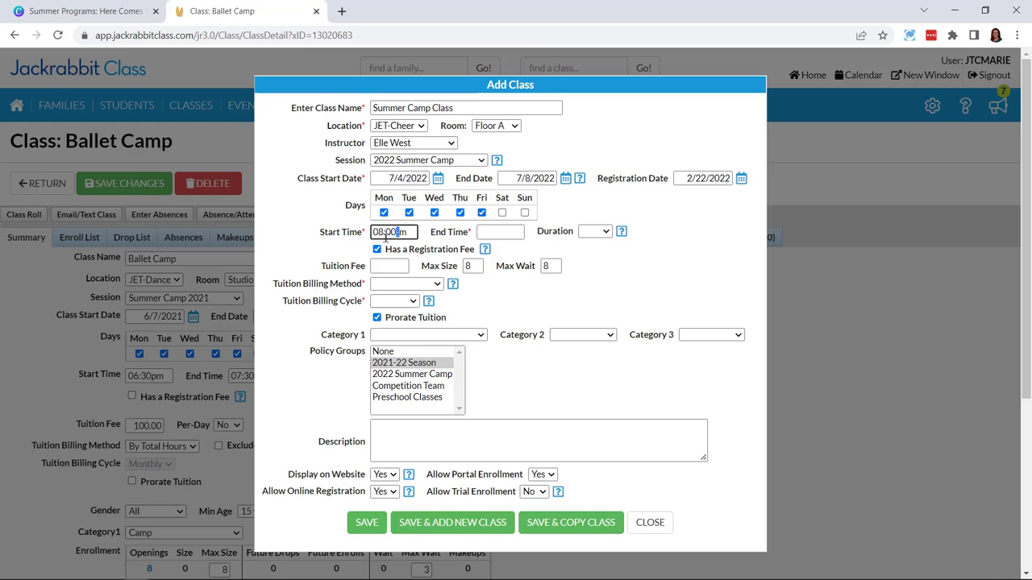
left_click(495, 232)
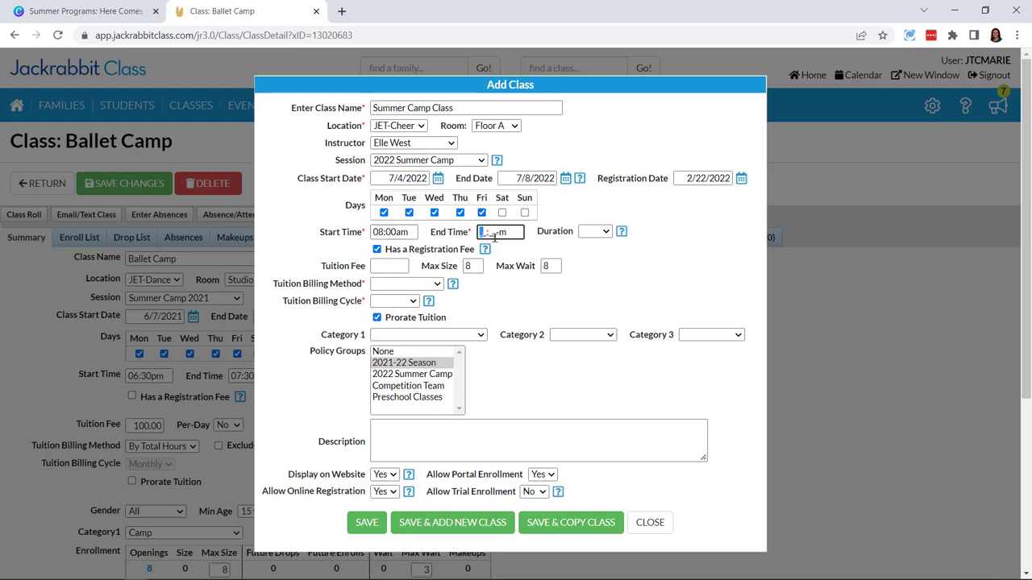
type("04:00pm")
left_click_drag(494, 258, 498, 286)
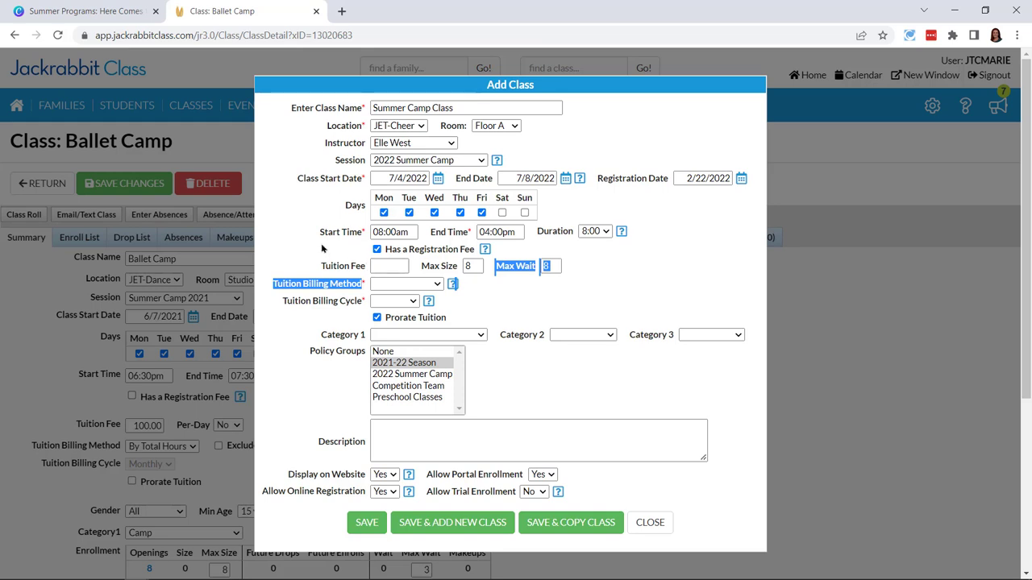
Turn off the registration fee, set tuition fee 100 and max size 10, and clear max wait
left_click(377, 251)
left_click(394, 267)
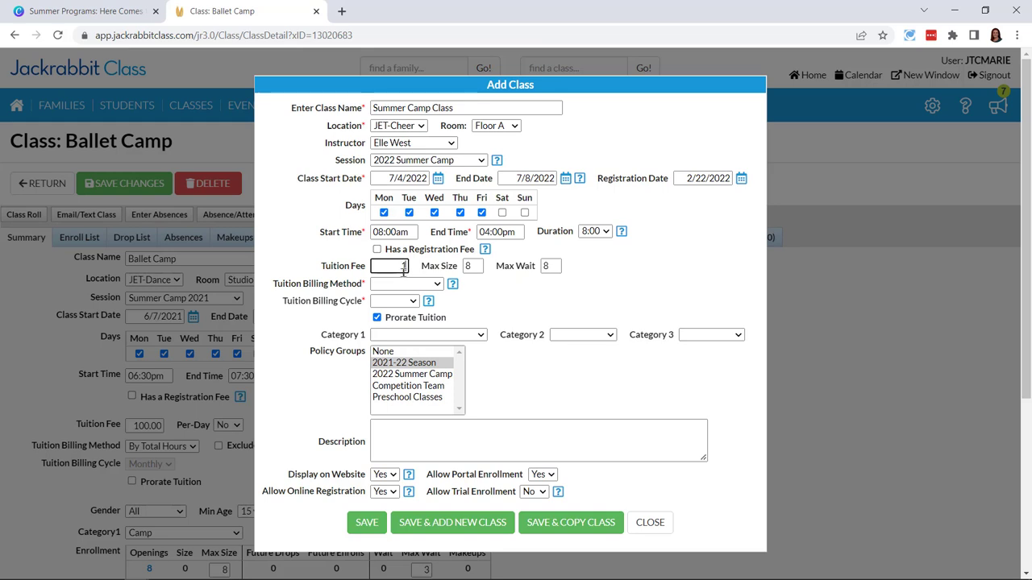
type("100")
left_click(319, 255)
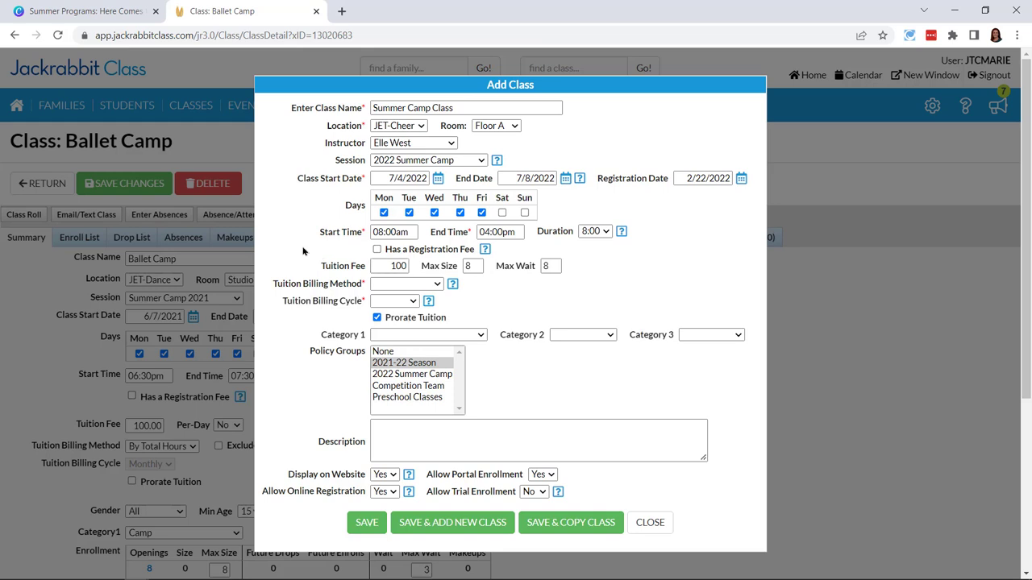
double_click(474, 267)
type("1")
type("0")
left_click(555, 266)
key("BackSpace")
Enter max wait 5 and bill tuition By Class Fee on a Monthly cycle
type("5")
left_click(404, 284)
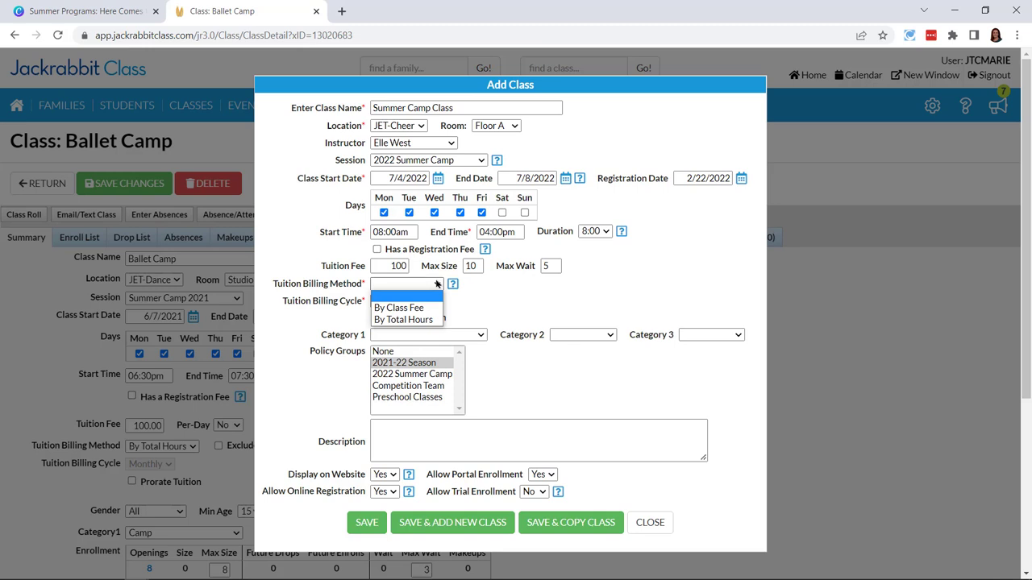
left_click(388, 308)
left_click(392, 302)
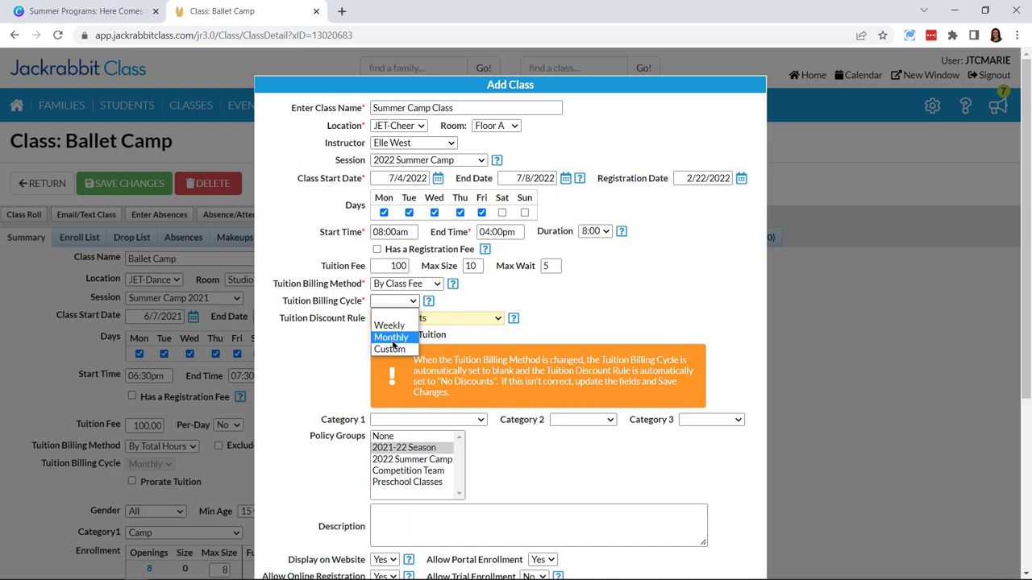
left_click(392, 337)
left_click(664, 307)
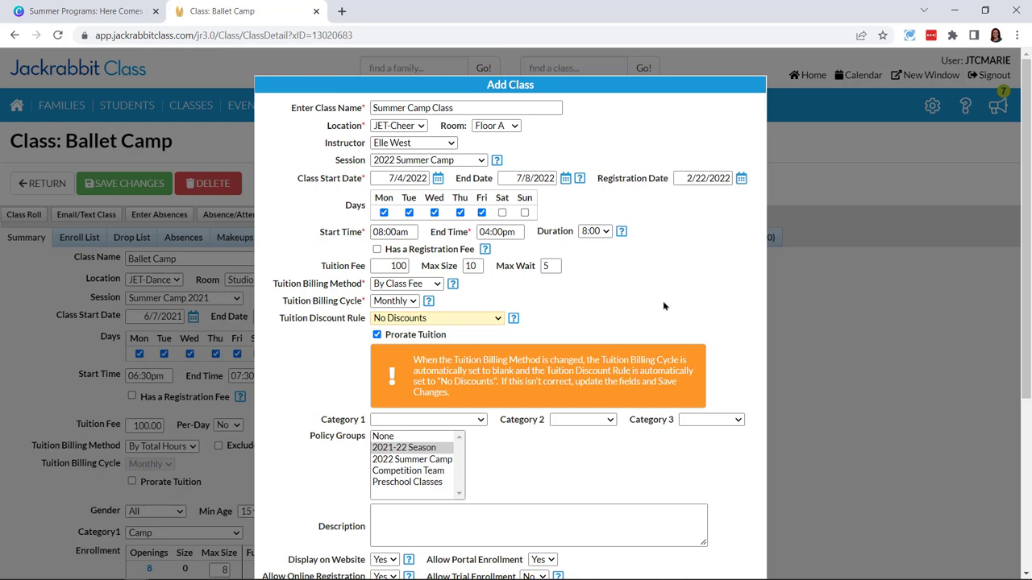
Assign policy group 2022 Summer Camp, keep portal enrollment allowed, and save
scroll(662, 301, "down", 3)
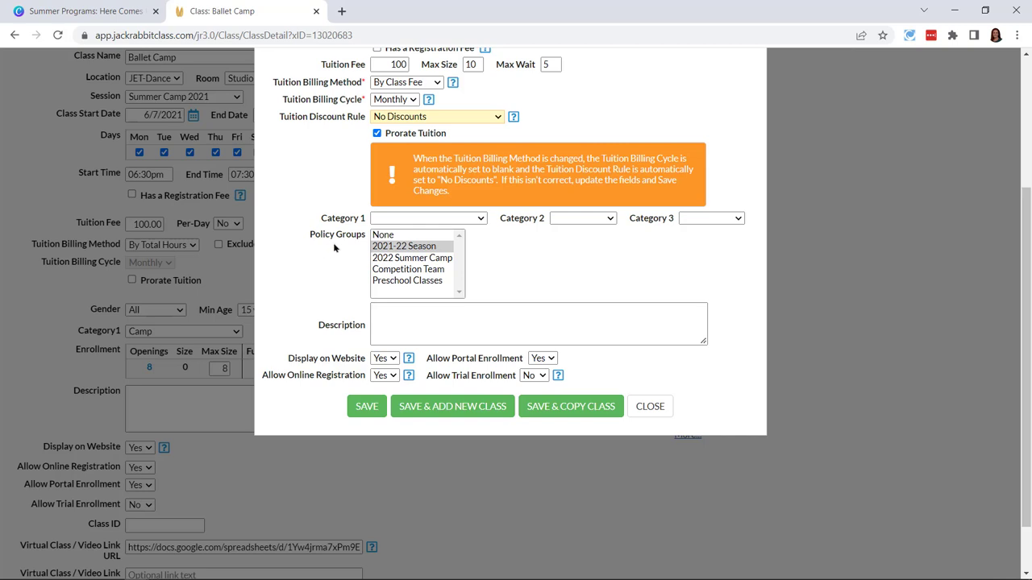
left_click(436, 260)
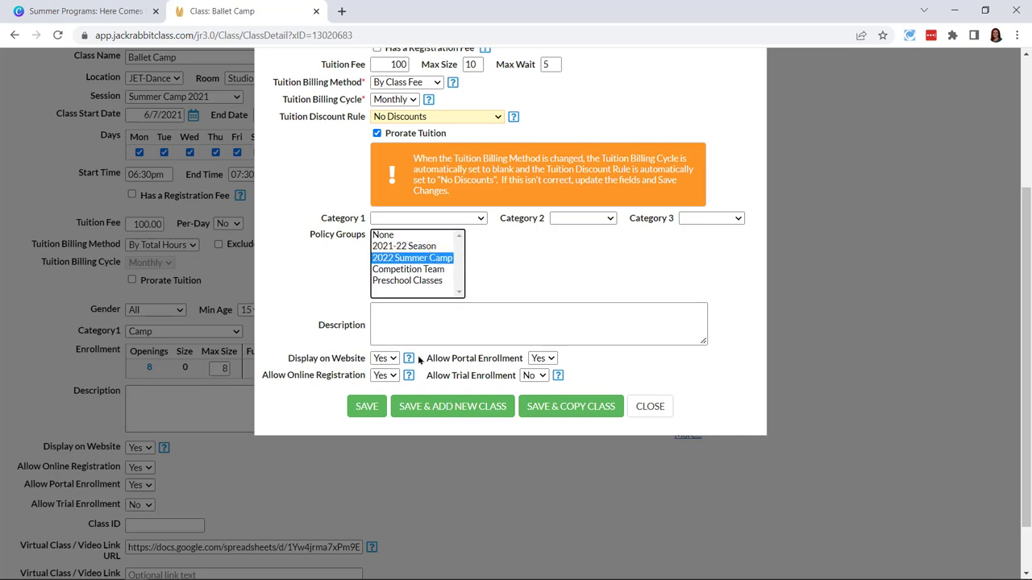
left_click(555, 358)
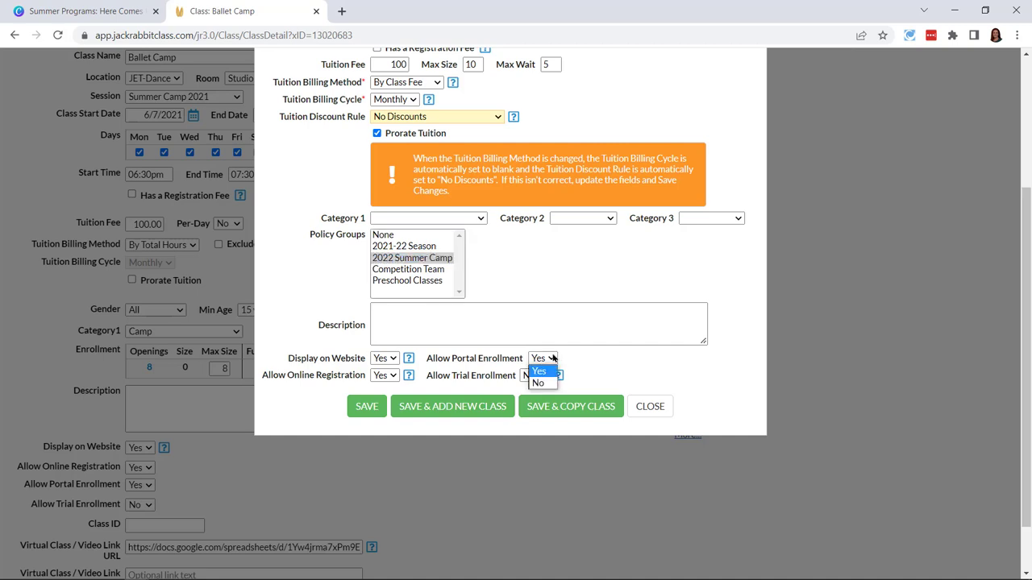
left_click(552, 358)
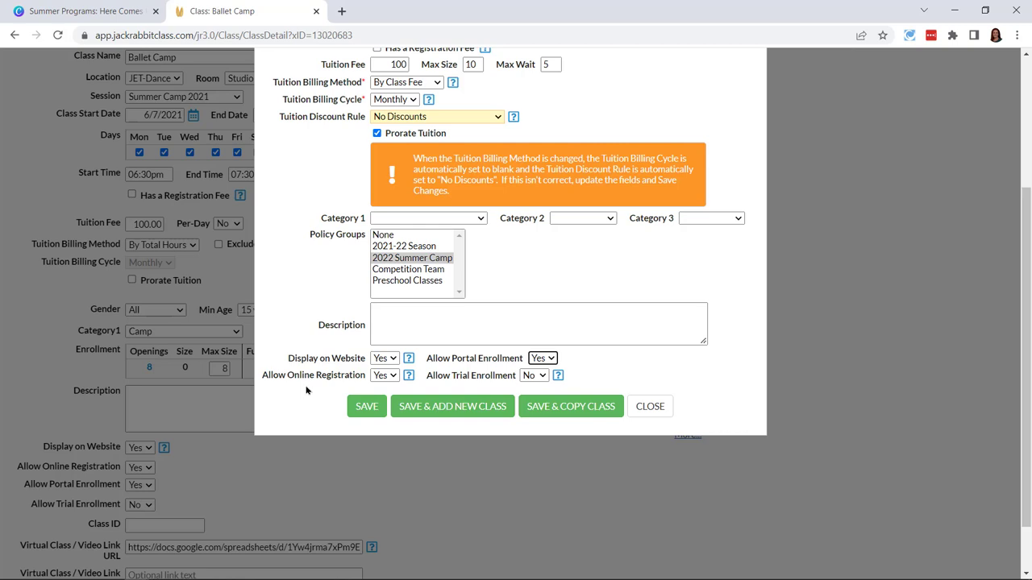
left_click(362, 407)
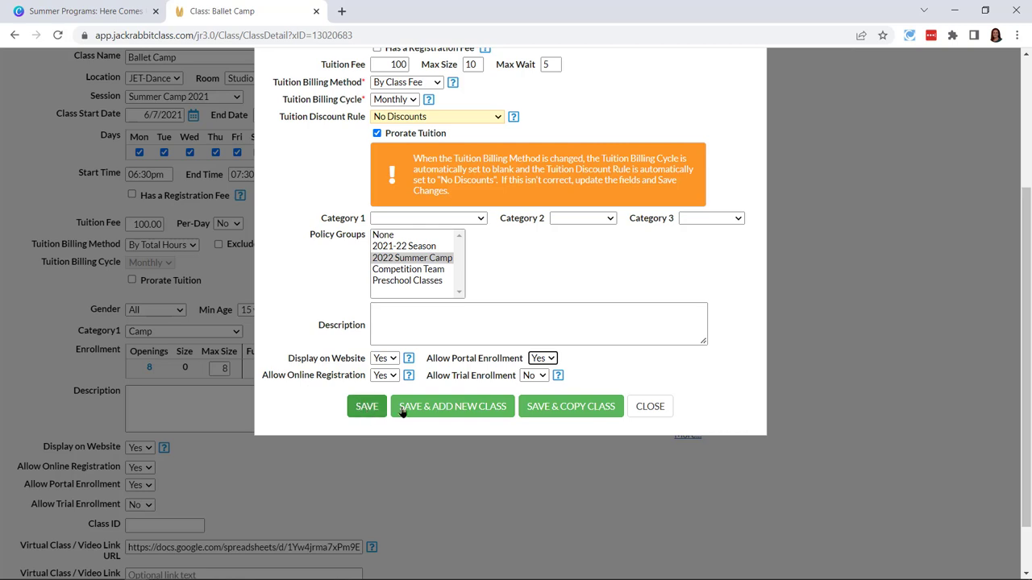
Save the class and switch its tuition to per-day pricing
left_click(366, 408)
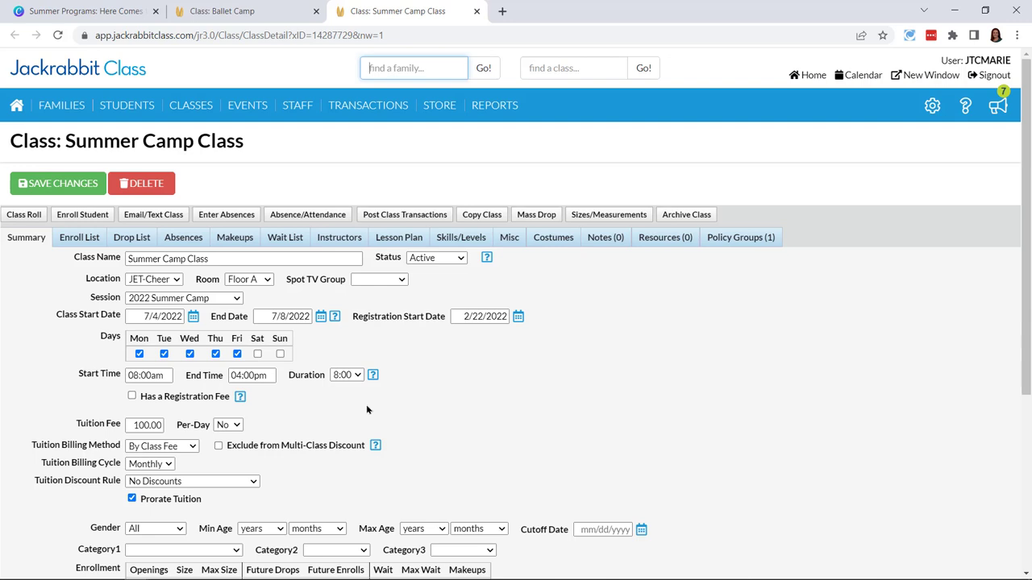
left_click(236, 429)
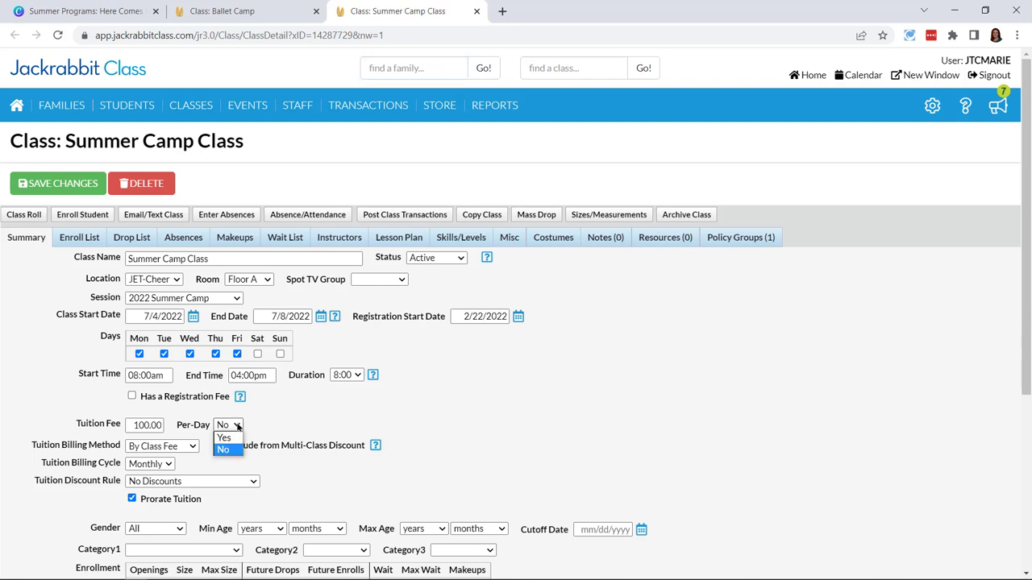
left_click(226, 438)
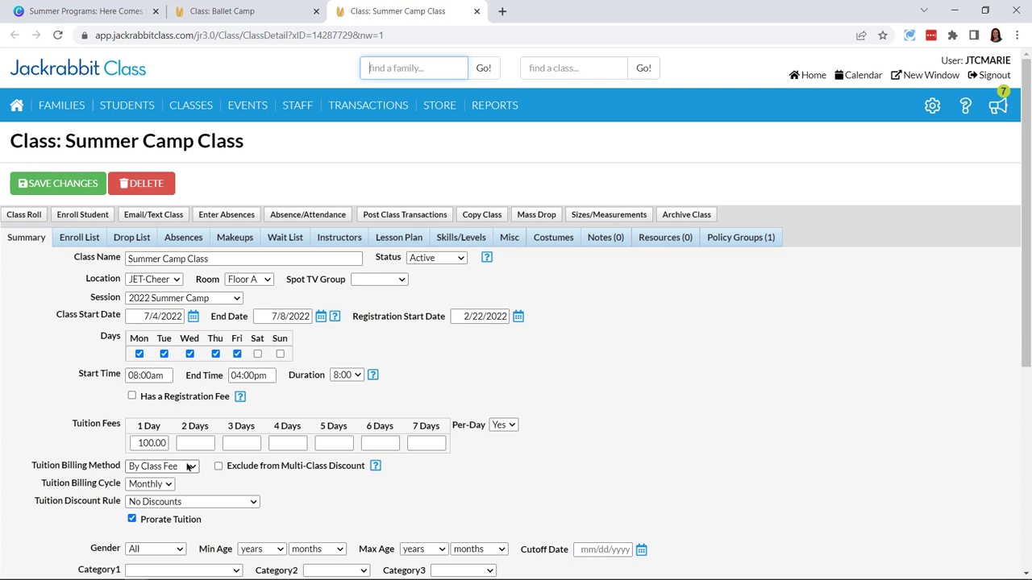
Enter per-day tuition 20, 40, 60, 80 and 100 for 1–5 days
double_click(164, 442)
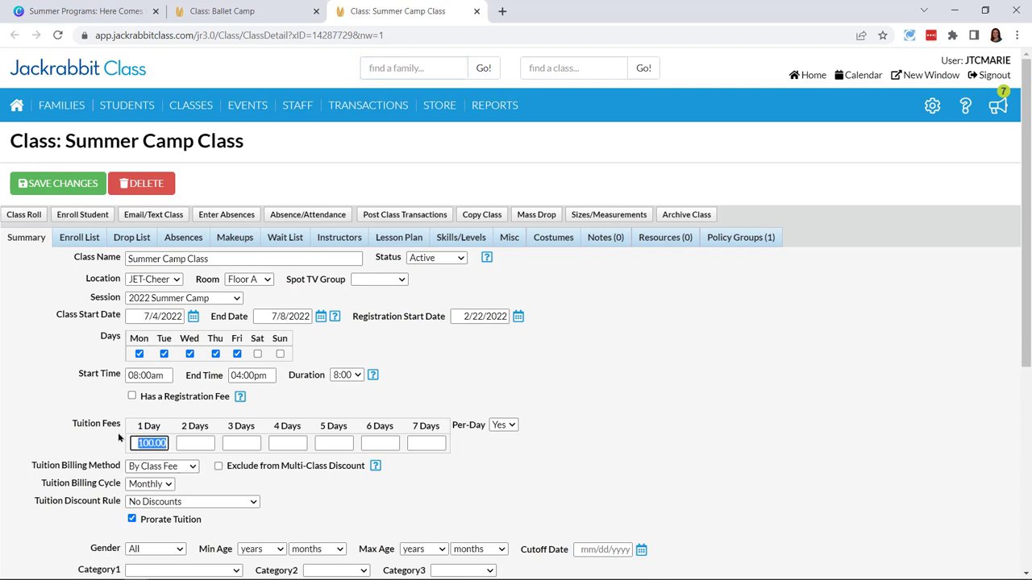
type("20")
left_click(200, 446)
type("40")
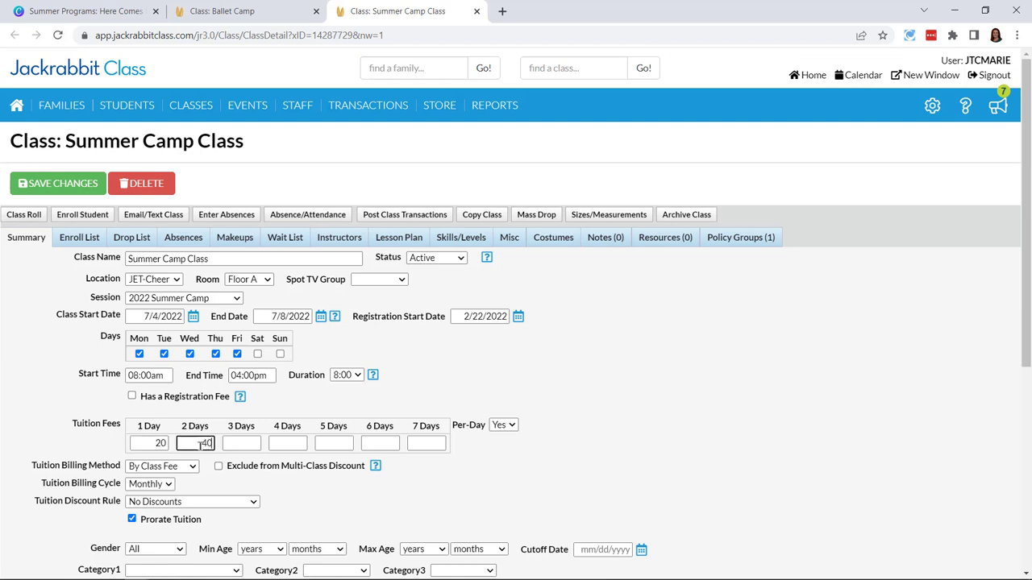
left_click(244, 443)
type("60")
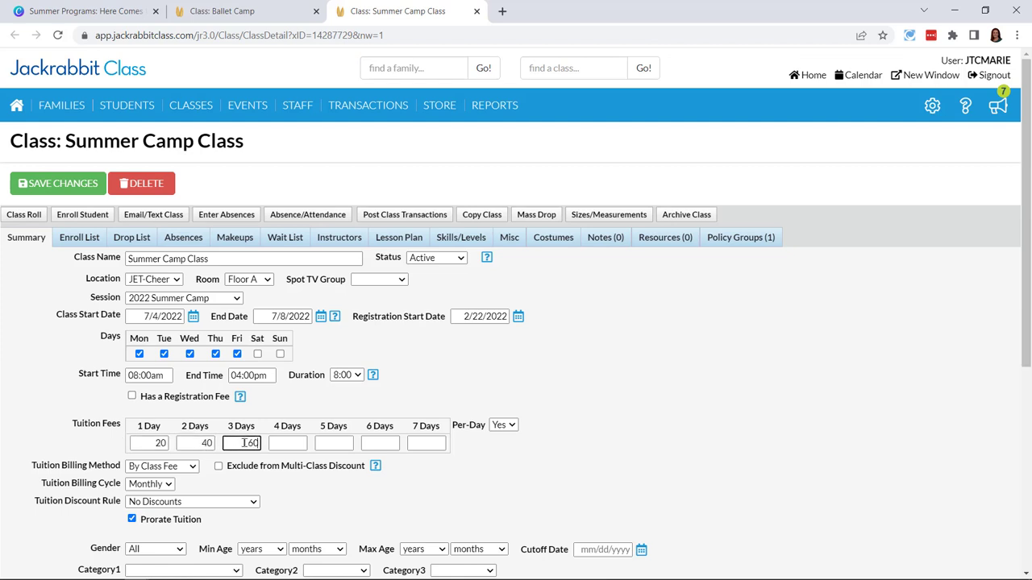
left_click(294, 443)
type("80")
left_click(331, 444)
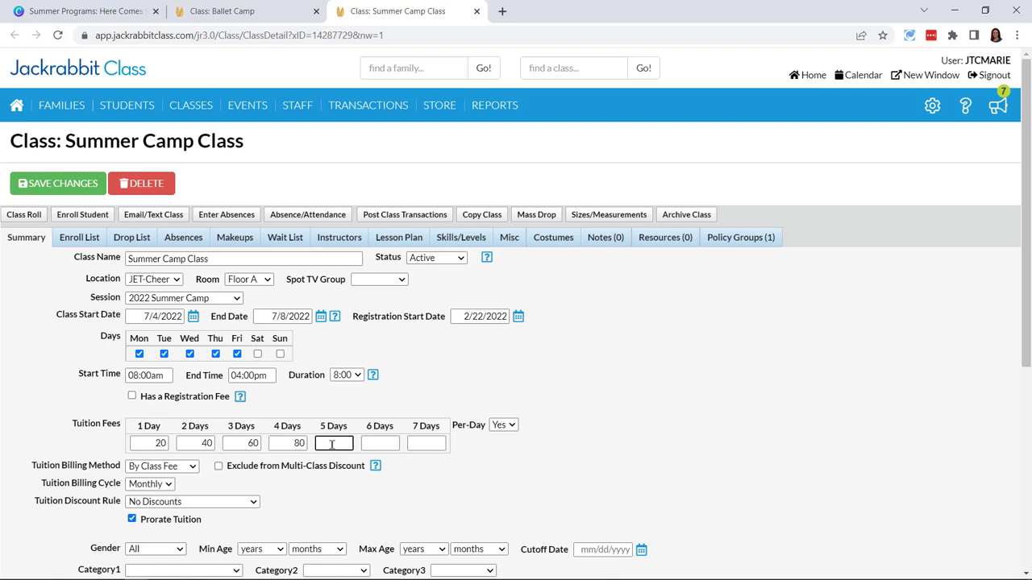
type("100")
scroll(634, 406, "down", 2)
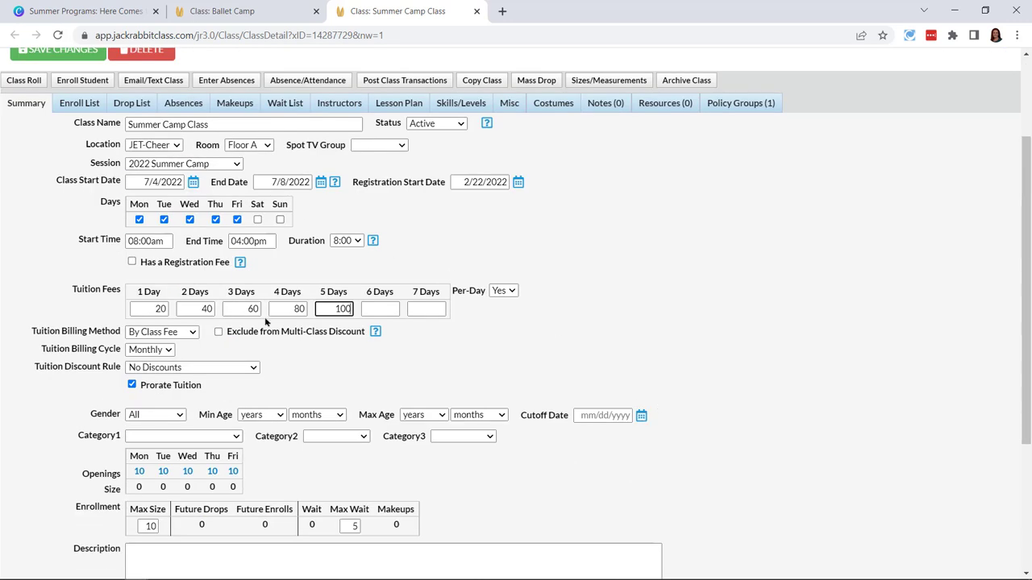
left_click(238, 370)
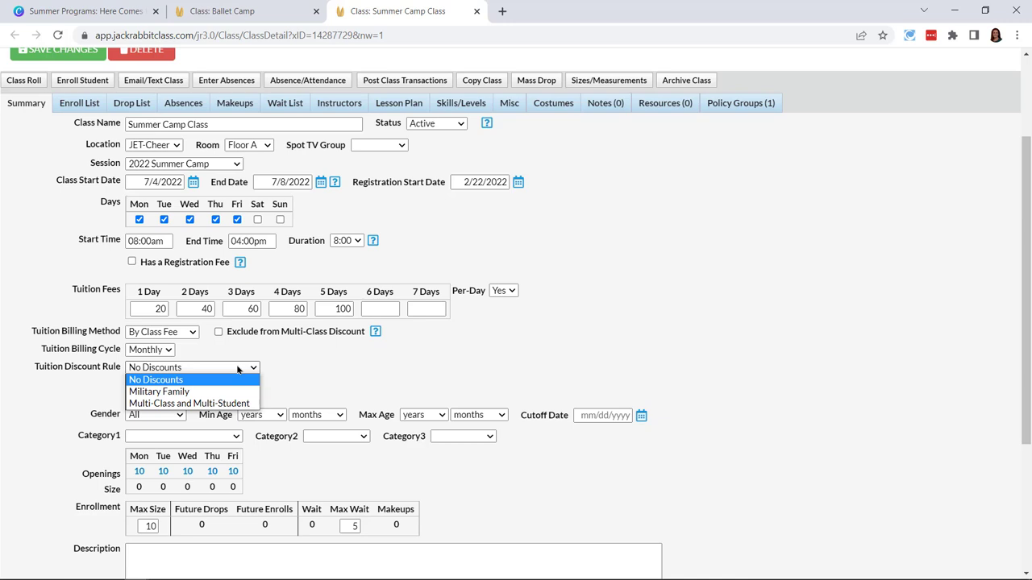
Leave the tuition discount rule on No Discounts and set Category1 to Camp
left_click(341, 351)
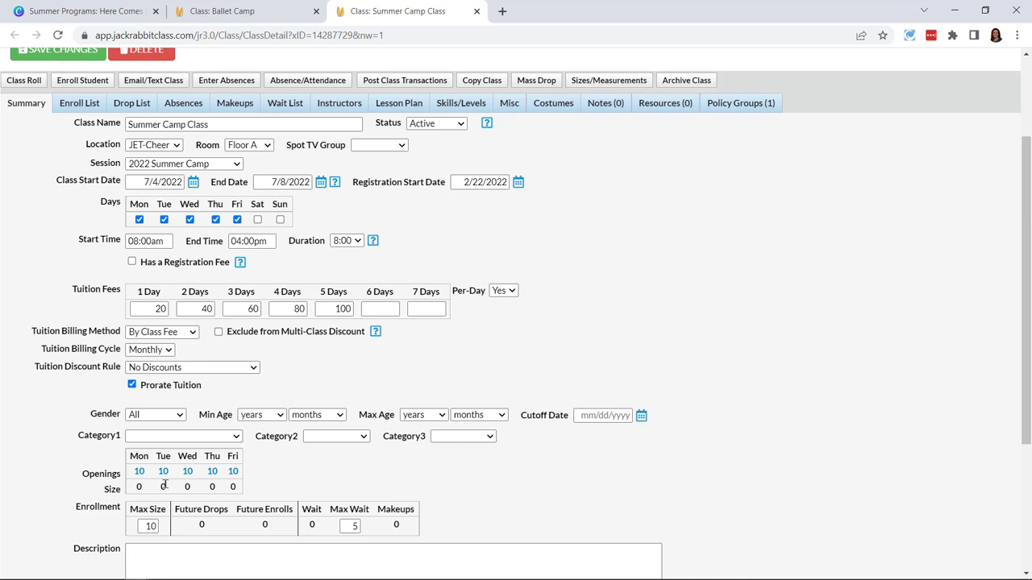
left_click(193, 436)
scroll(185, 419, "down", 1)
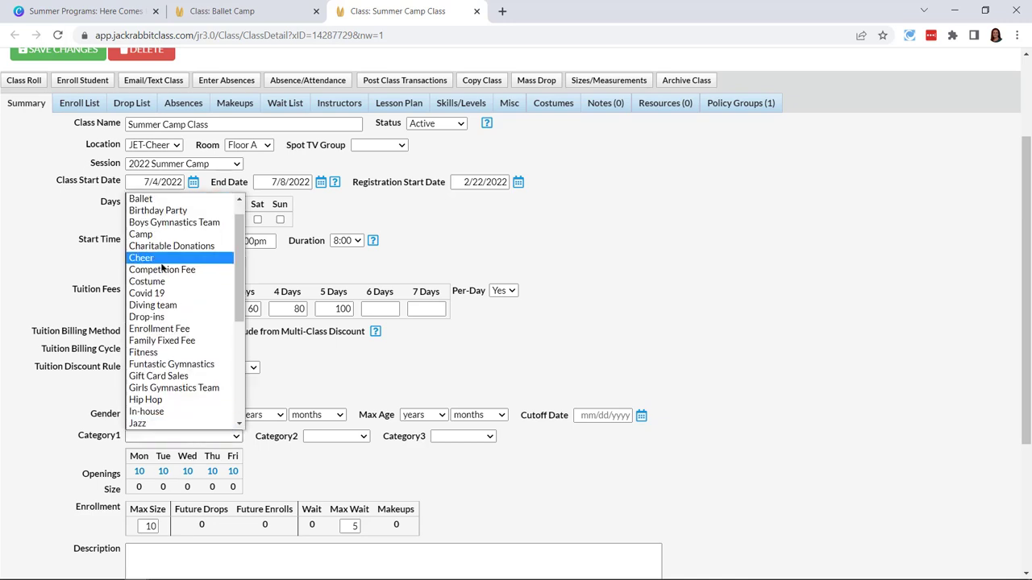
left_click(156, 234)
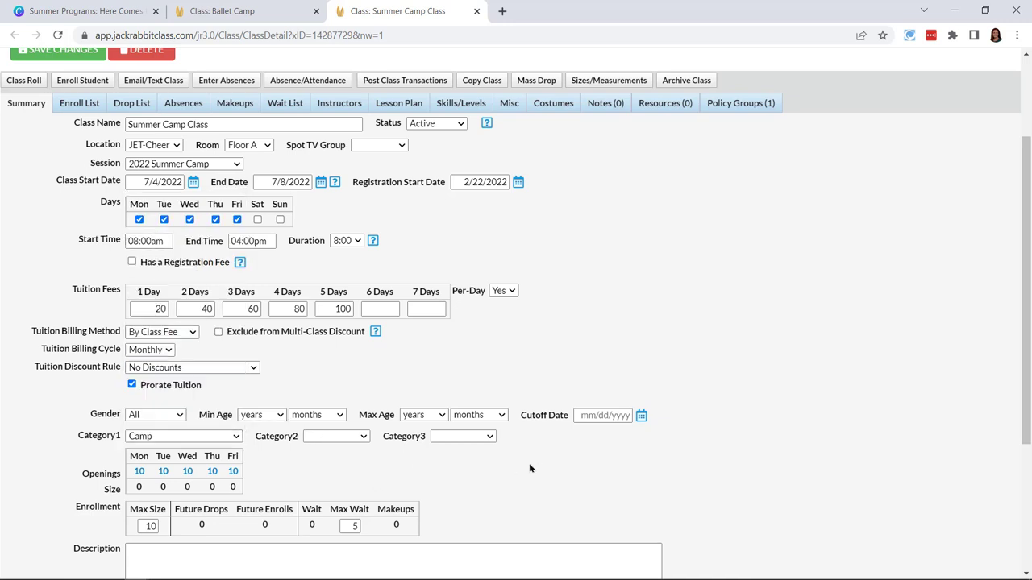
scroll(540, 469, "down", 3)
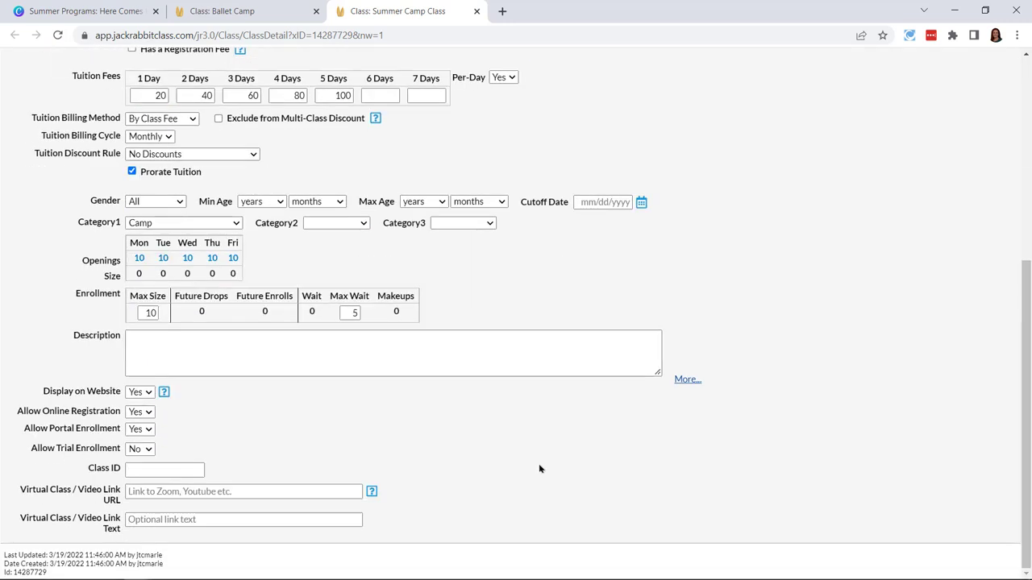
Review the class form from Description through Virtual Class URL, then return to the top
left_click(150, 351)
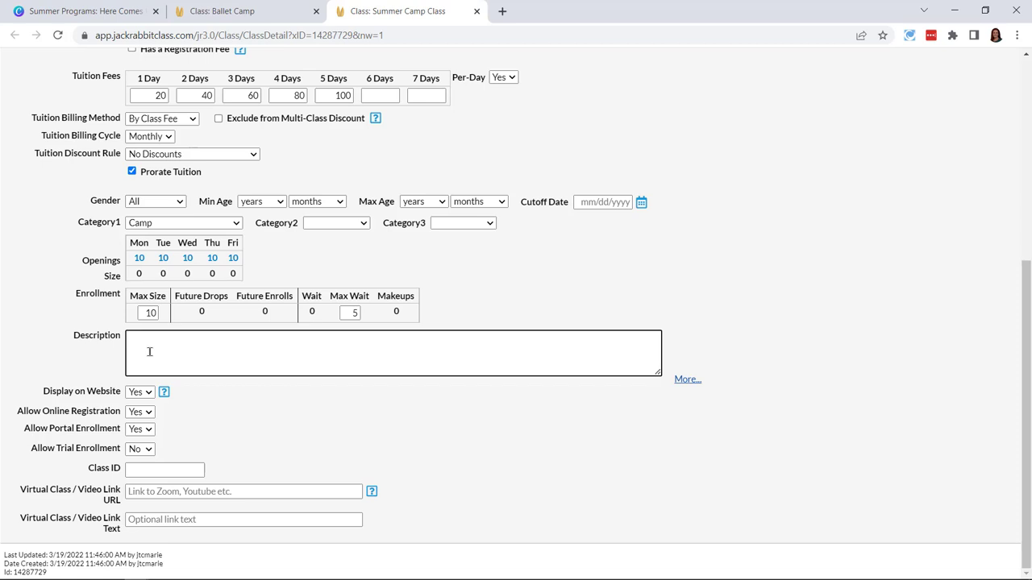
left_click(157, 491)
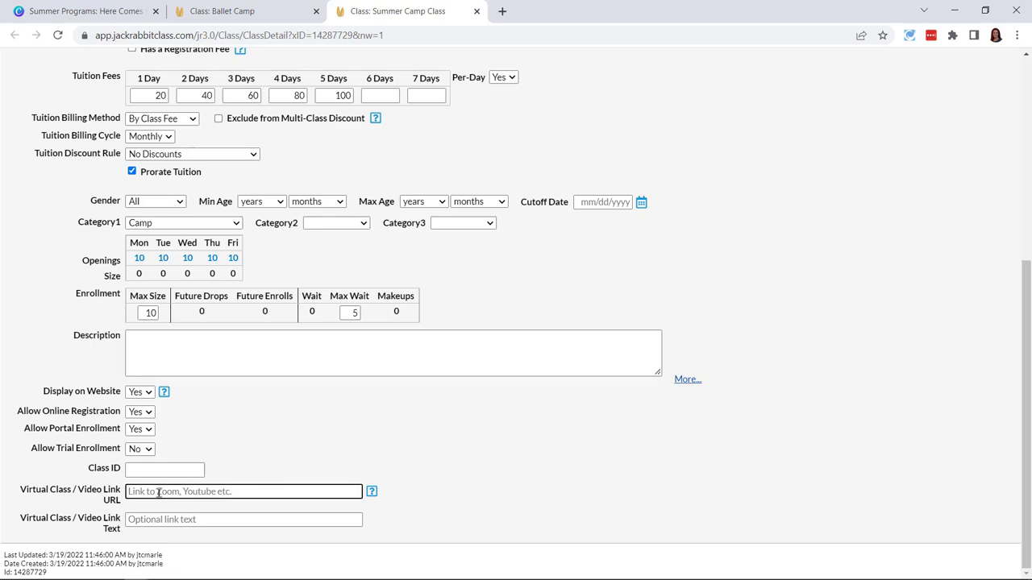
scroll(575, 493, "up", 5)
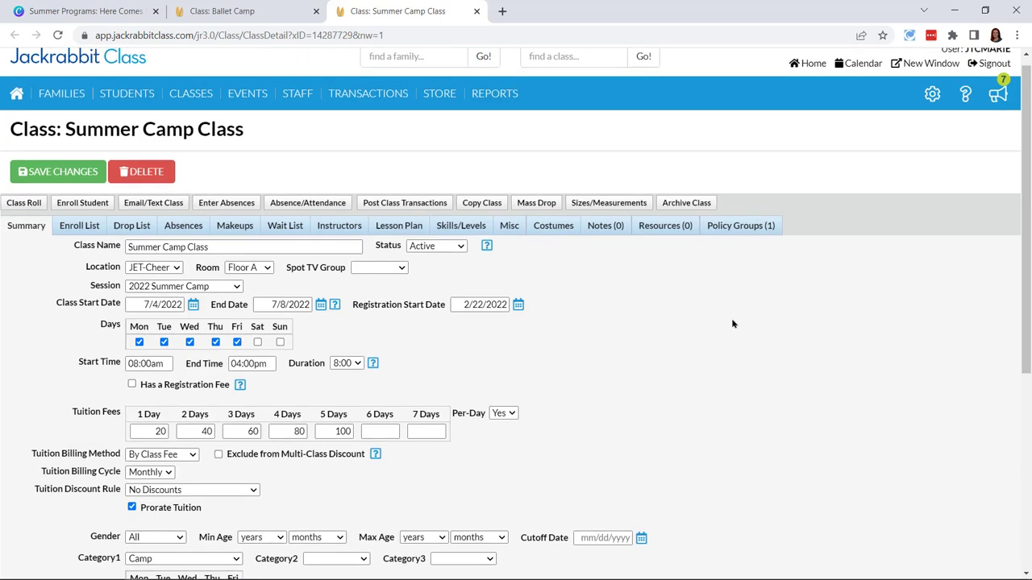
Save the Summer Camp Class and open the parent portal's class search listing 39 classes
left_click(55, 173)
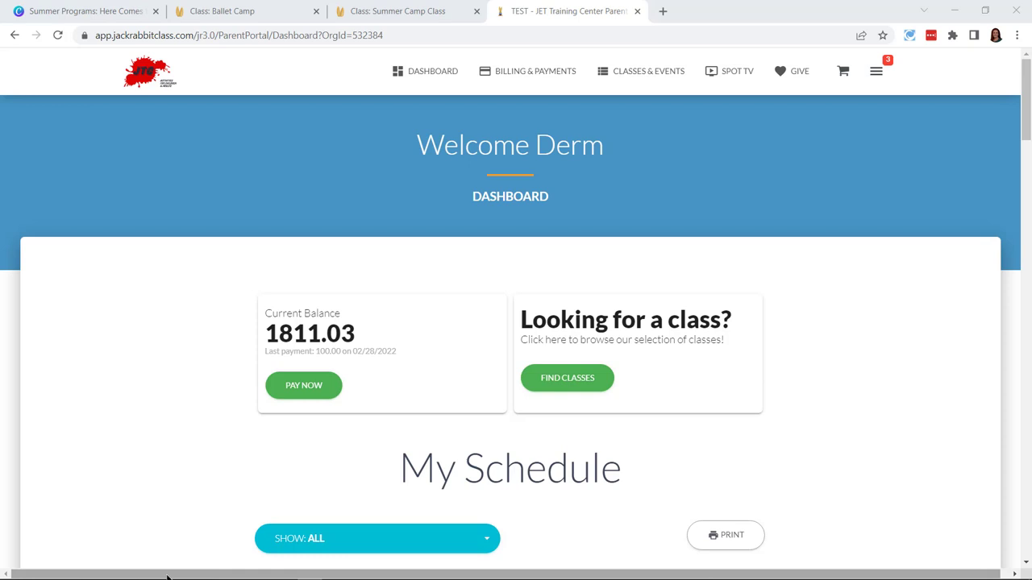
left_click(569, 379)
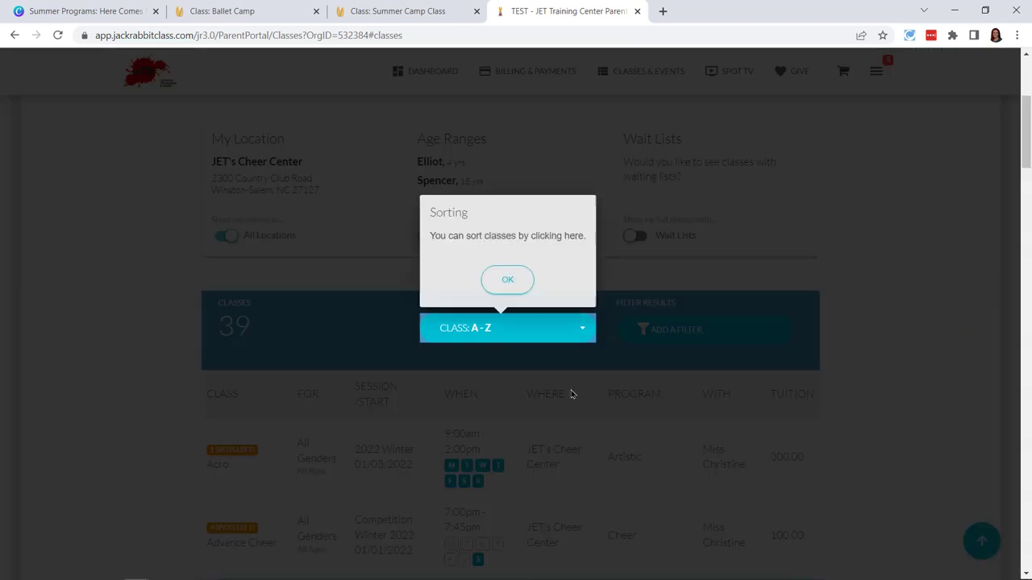
Dismiss the sorting and filtering tips and scroll through the 39 offered classes
left_click(507, 279)
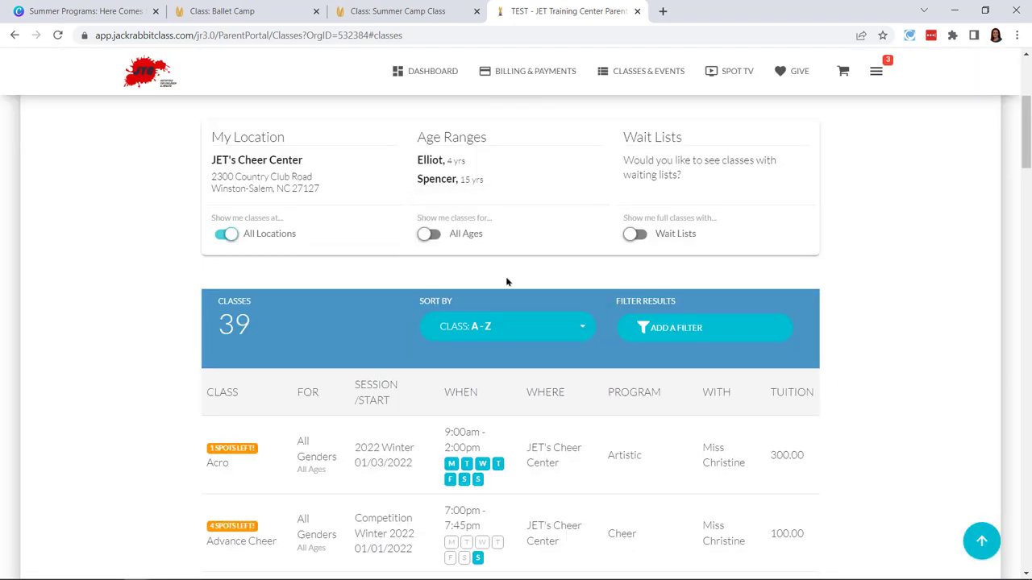
left_click(705, 280)
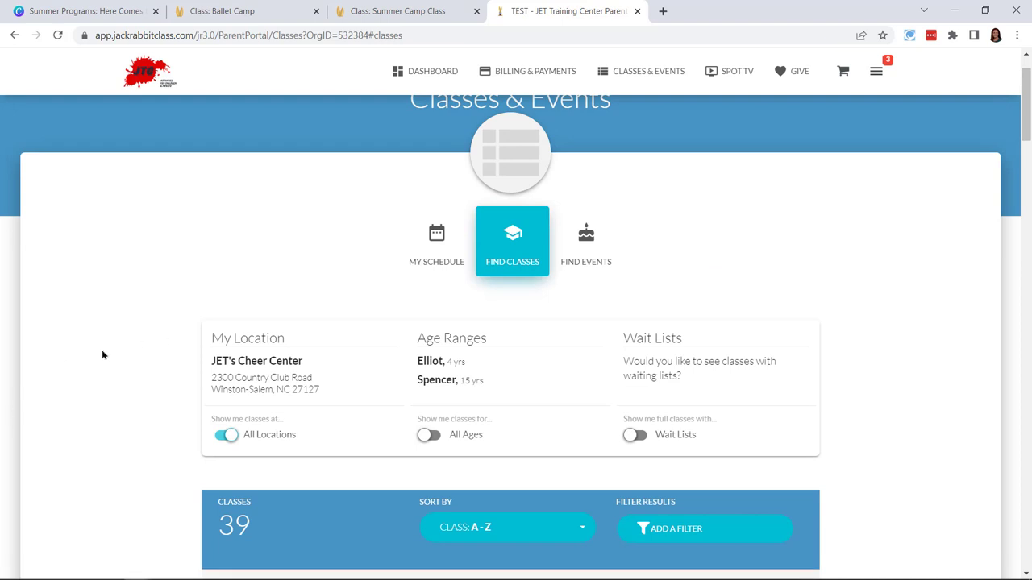
scroll(103, 355, "down", 1)
scroll(102, 355, "down", 8)
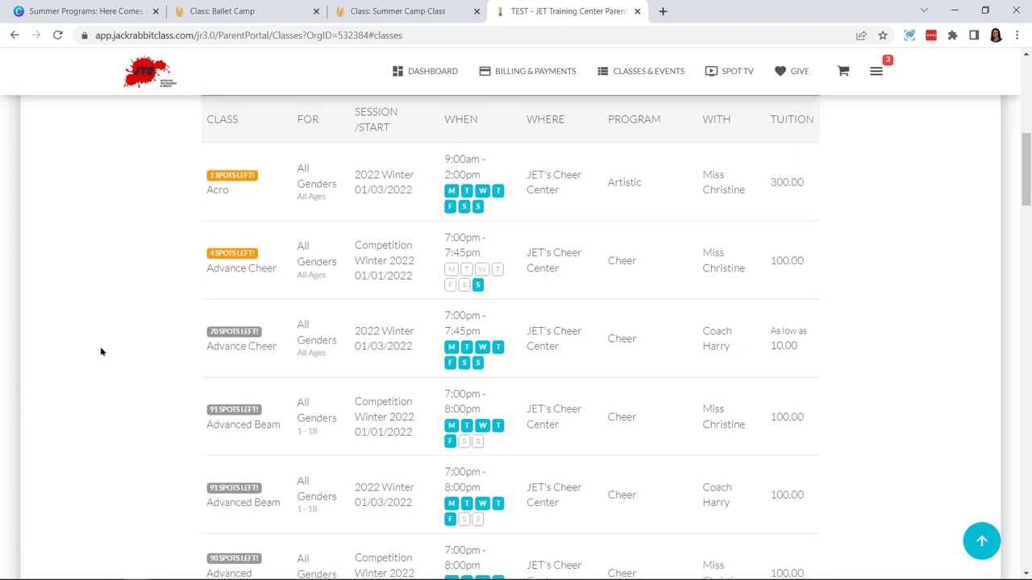
scroll(93, 351, "down", 5)
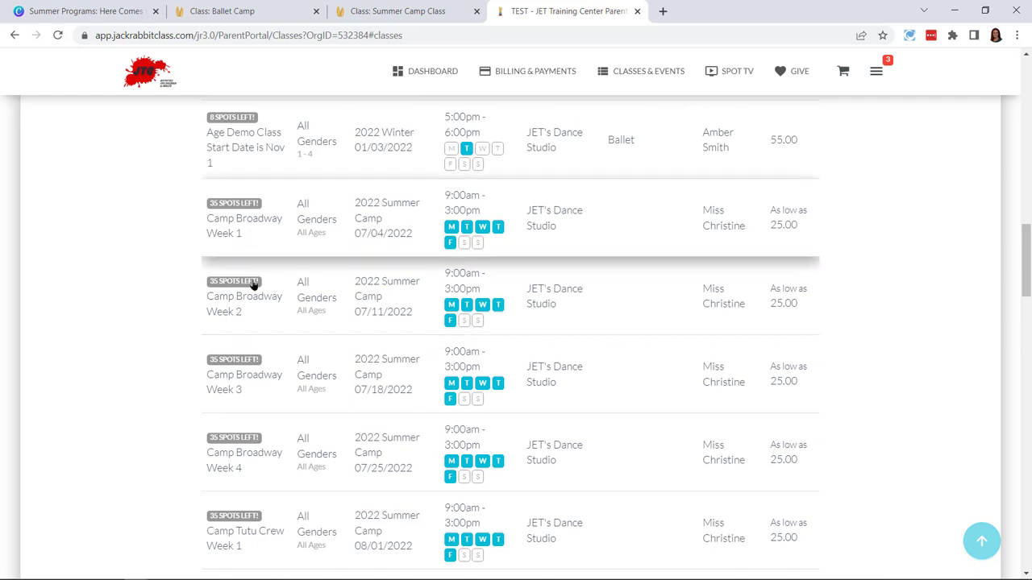
scroll(153, 405, "down", 3)
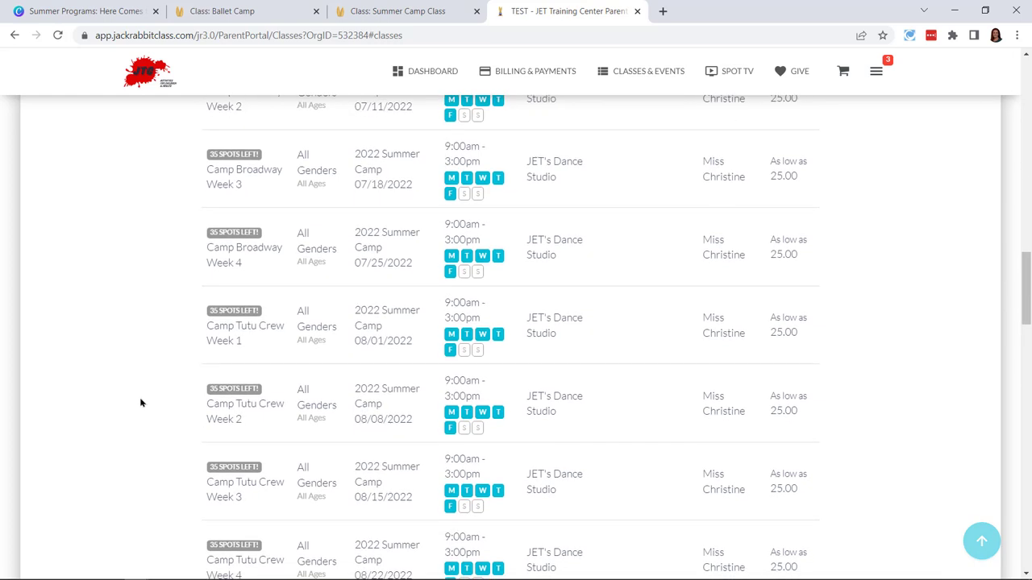
scroll(139, 400, "down", 3)
scroll(129, 398, "up", 3)
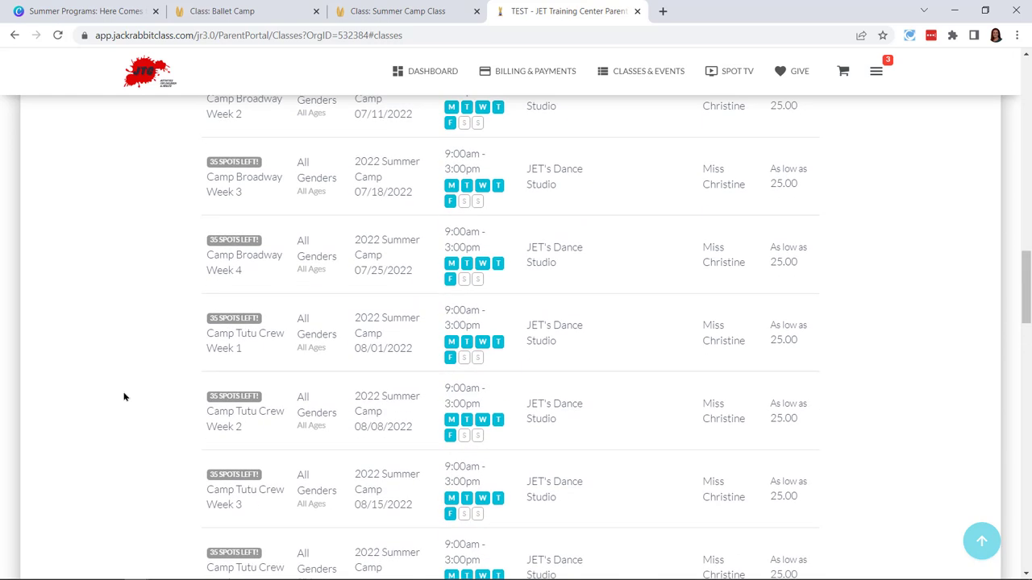
scroll(126, 395, "up", 10)
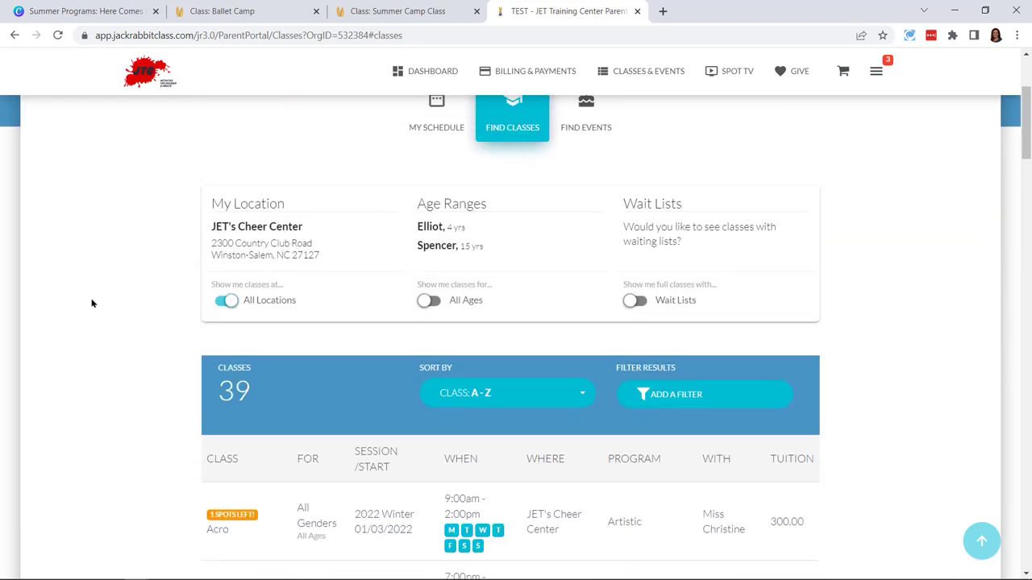
Switch to Find Events and scroll to the Summer Camp 2022 days starting 07/04/2022
left_click(580, 125)
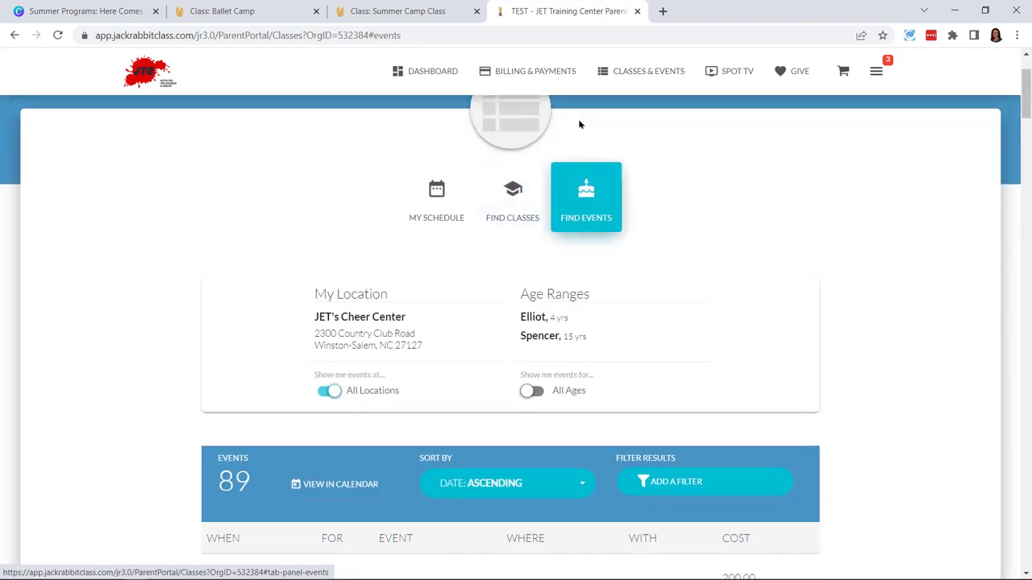
left_click(508, 282)
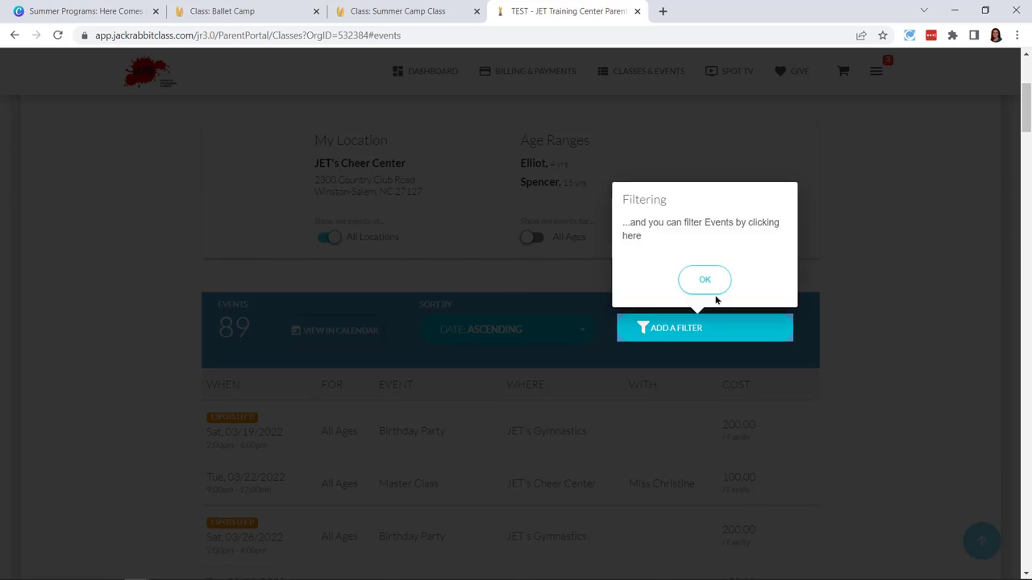
left_click(709, 283)
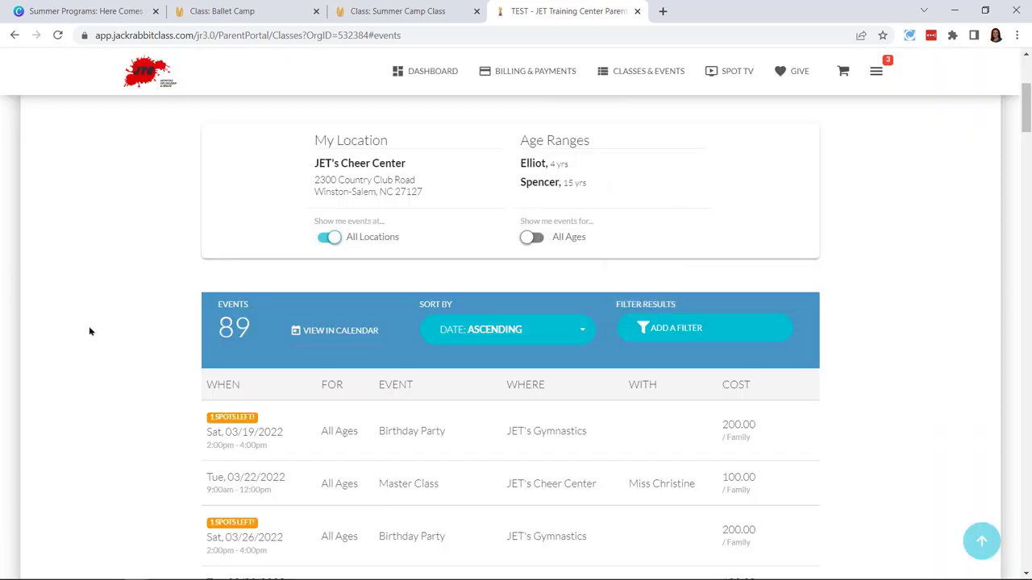
scroll(91, 331, "down", 7)
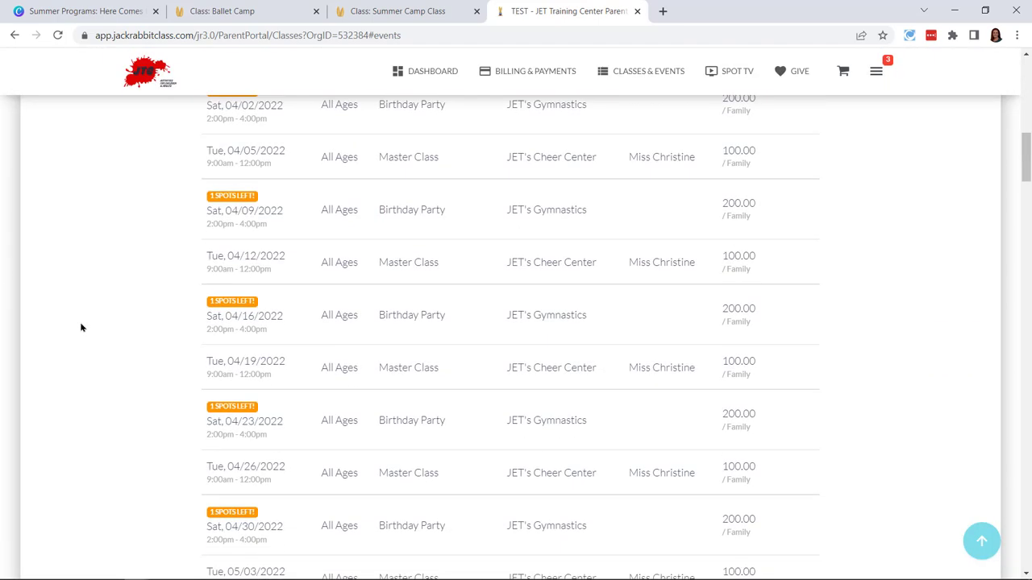
scroll(81, 327, "down", 10)
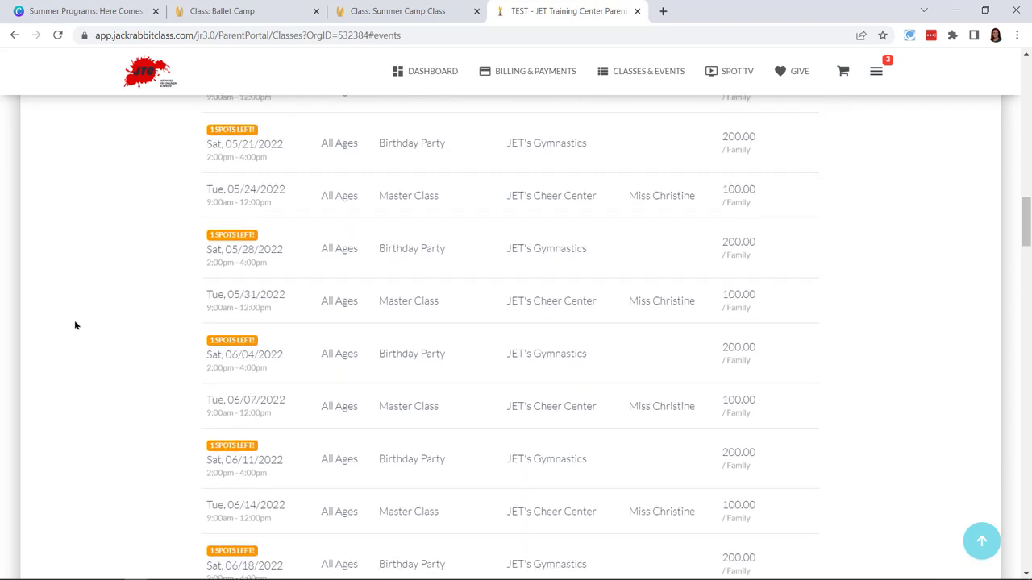
scroll(74, 325, "down", 3)
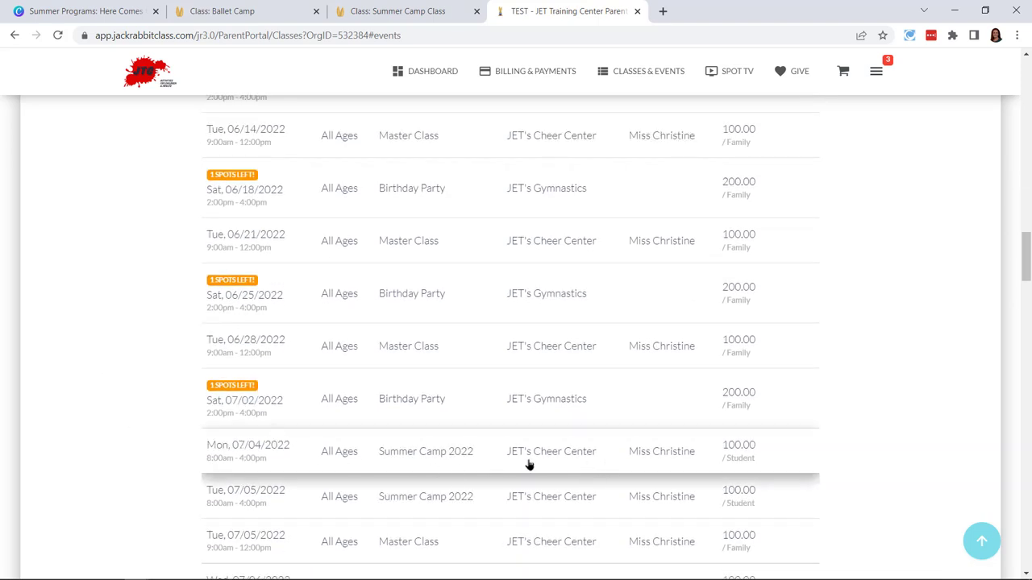
Open the 07/04 Summer Camp 2022 event and start adding it for the first student
left_click(244, 455)
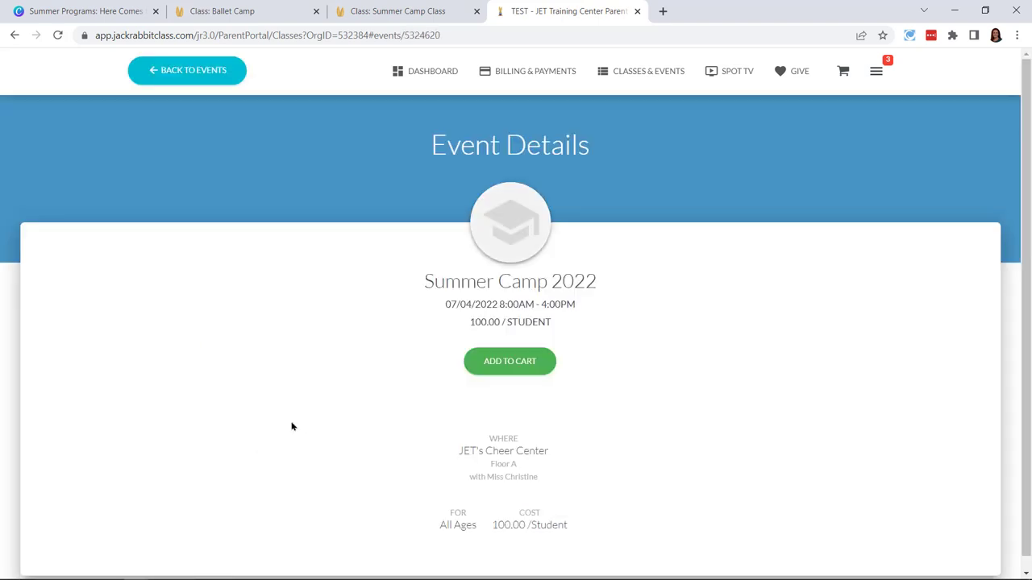
left_click(514, 360)
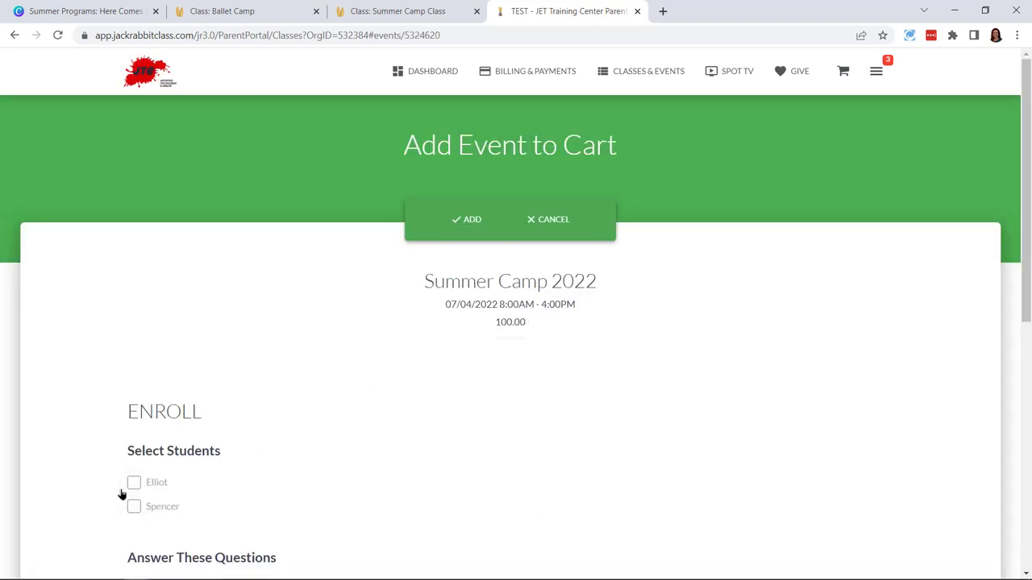
left_click(133, 482)
left_click(471, 220)
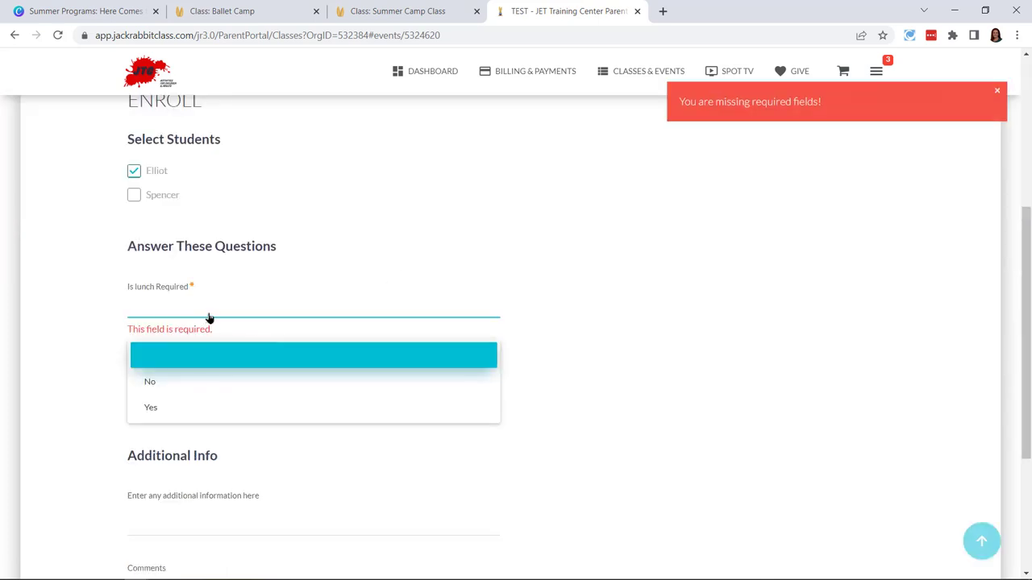
Answer No to the lunch question and 'Yes, Peamuts' to the food-allergies question
left_click(167, 393)
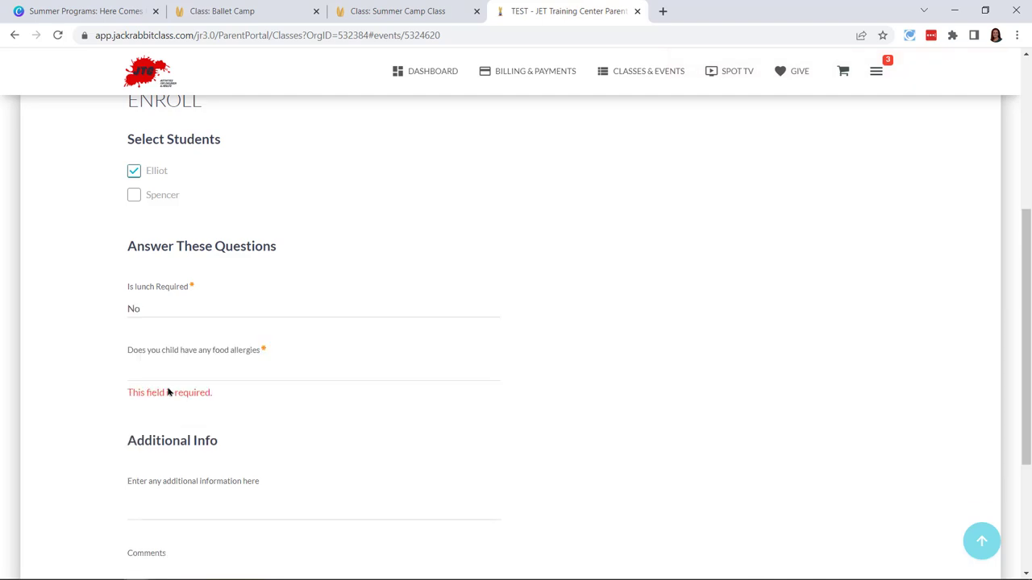
scroll(263, 424, "down", 1)
left_click(152, 300)
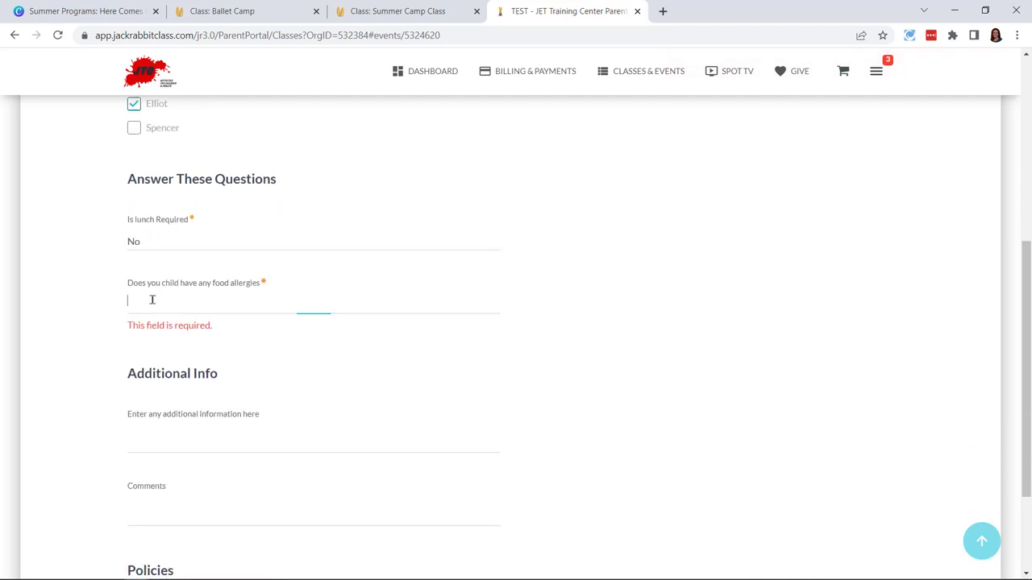
type("No")
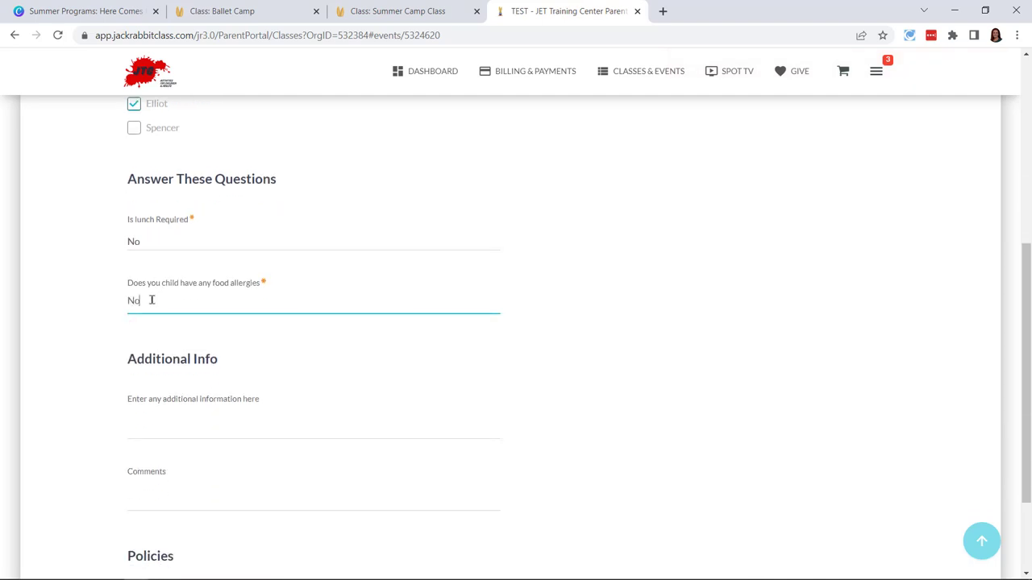
key("BackSpace")
key("BackSpace")
type("Yes, Peamuts")
left_click(303, 392)
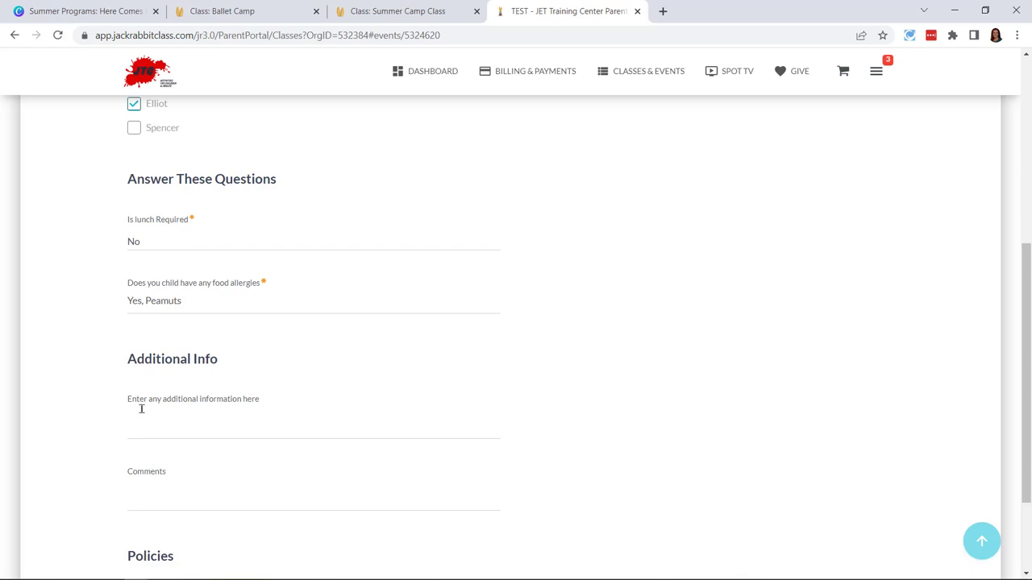
Read and agree to the payment policy, then add the camp day to the cart
scroll(260, 426, "down", 2)
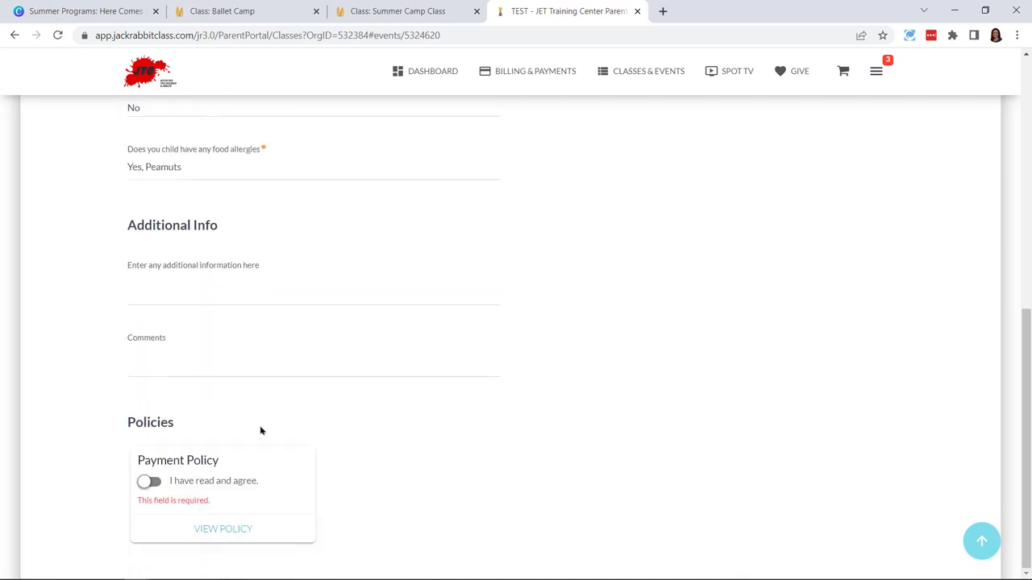
left_click(229, 531)
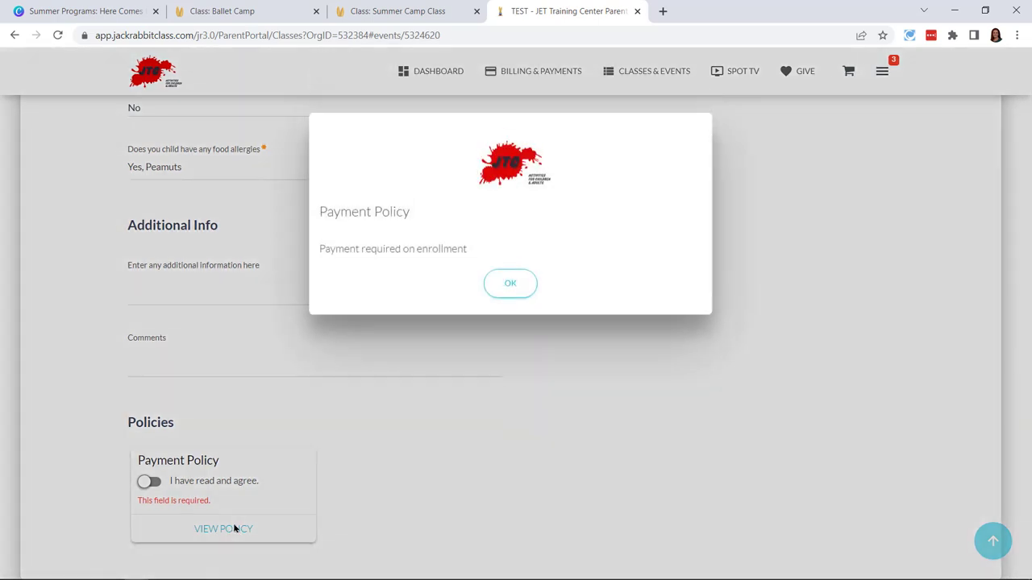
left_click(506, 292)
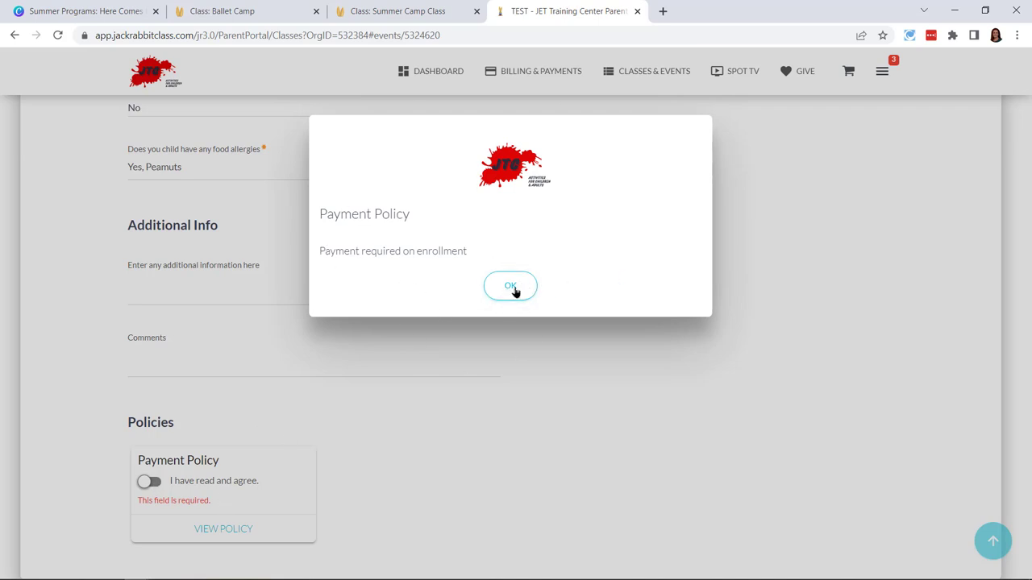
left_click(510, 286)
left_click(149, 481)
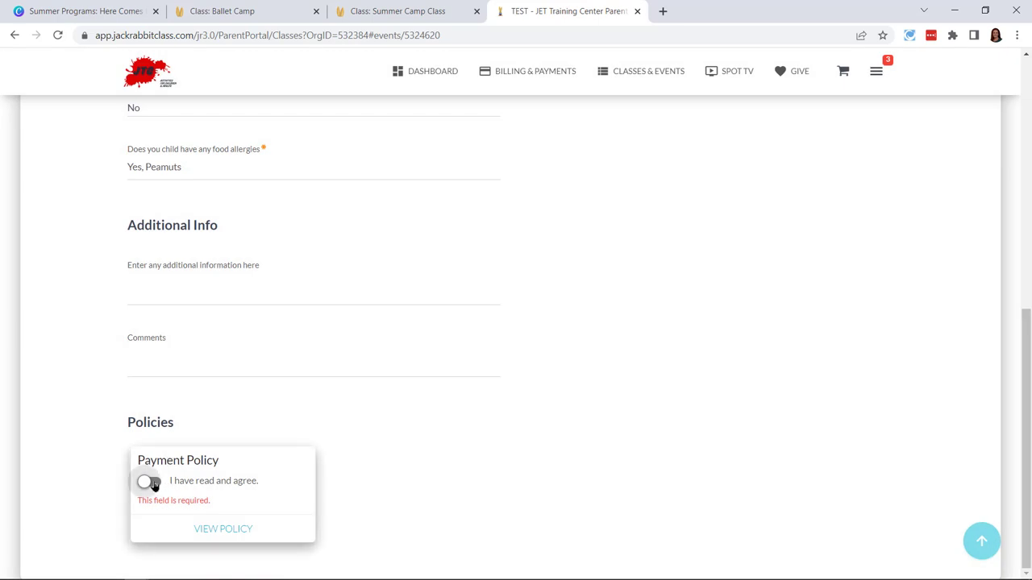
scroll(632, 413, "up", 6)
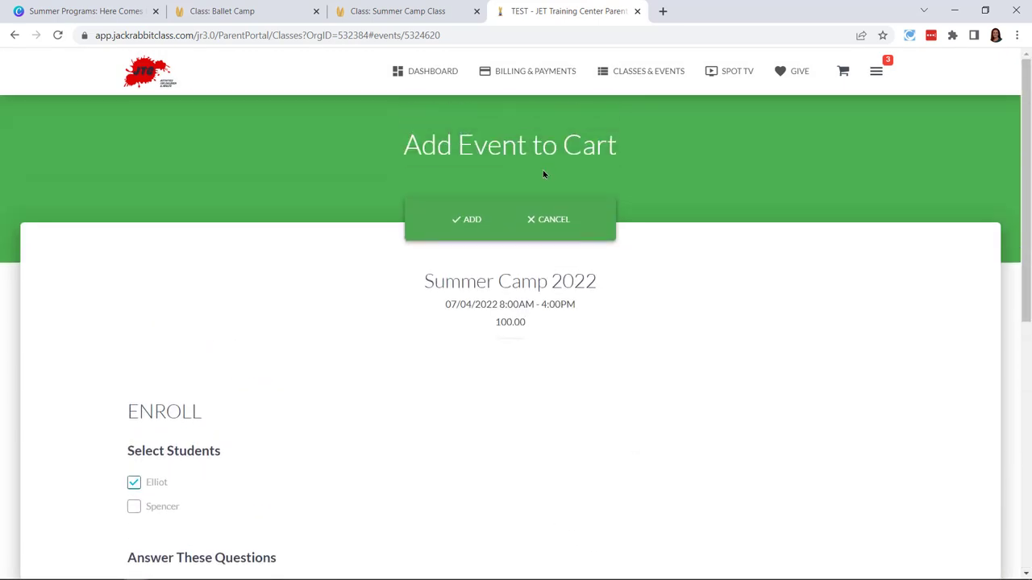
left_click(468, 222)
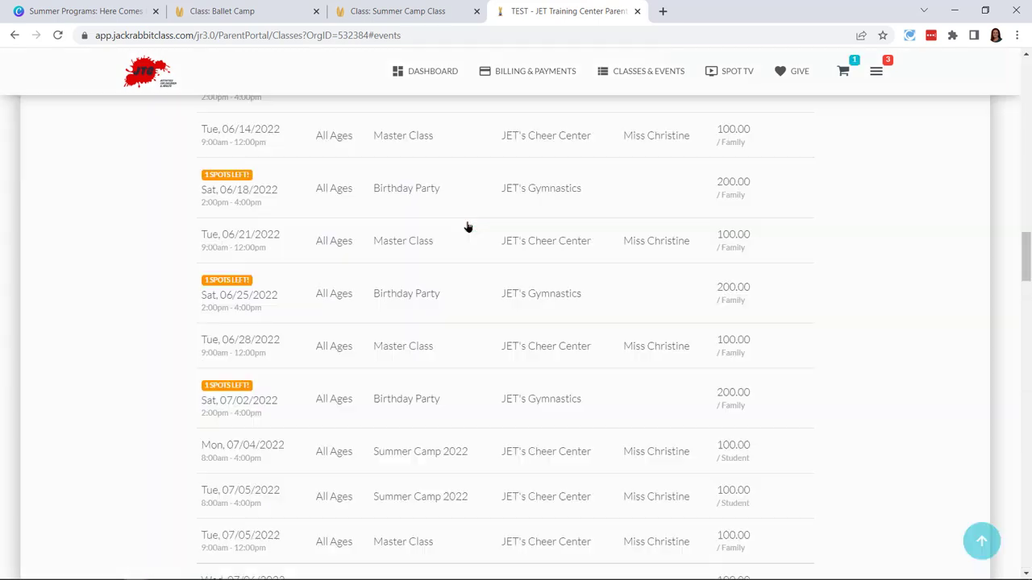
Continue shopping and filter the class list to the 2022 Summer Camp session
left_click(472, 358)
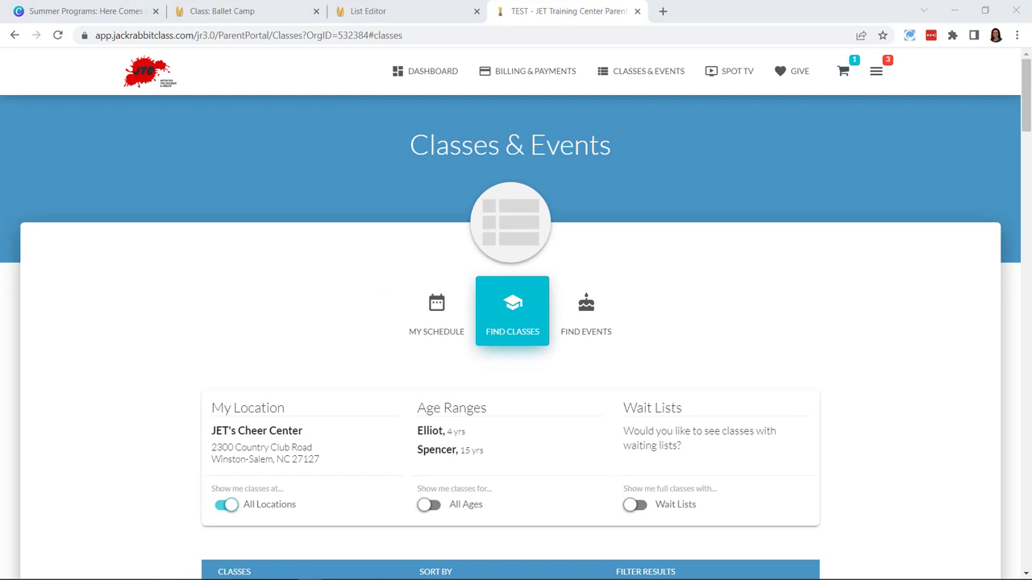
scroll(331, 302, "down", 3)
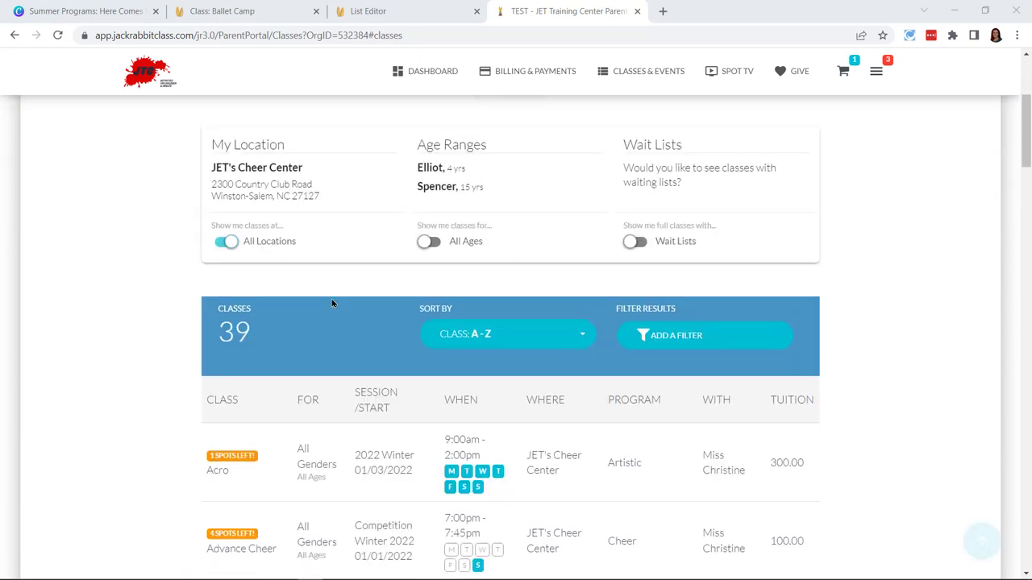
left_click(702, 332)
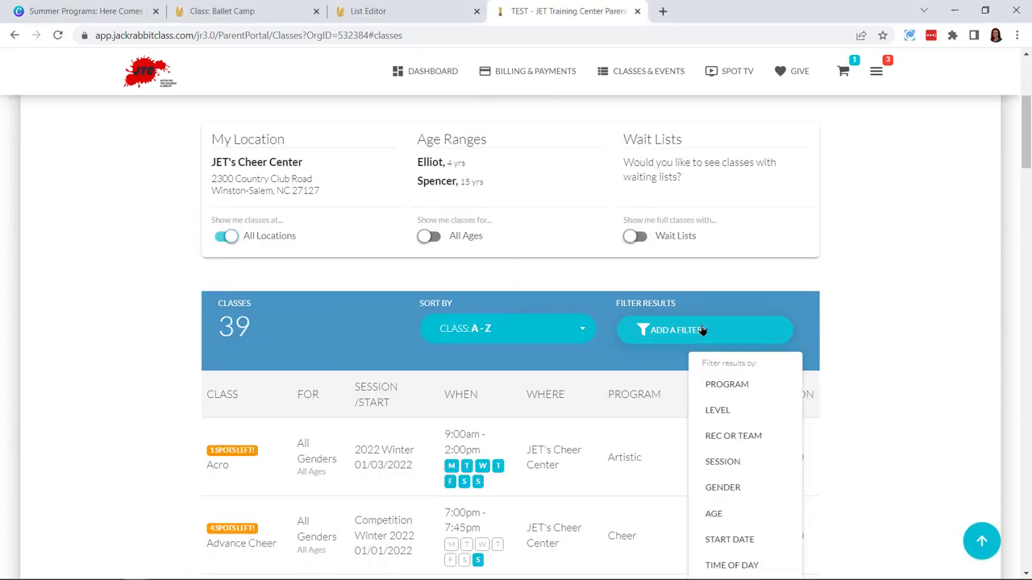
left_click(737, 461)
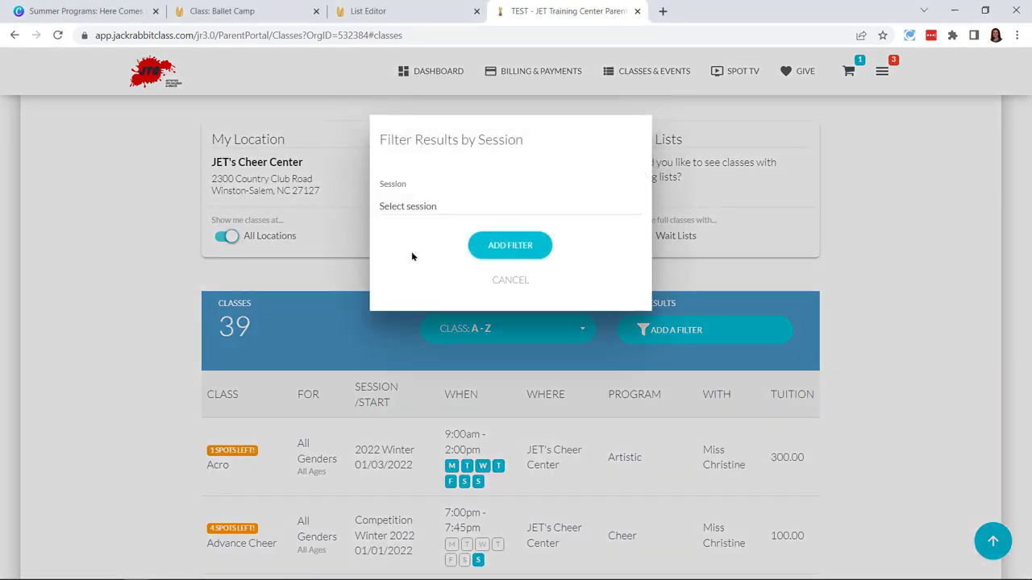
left_click(430, 209)
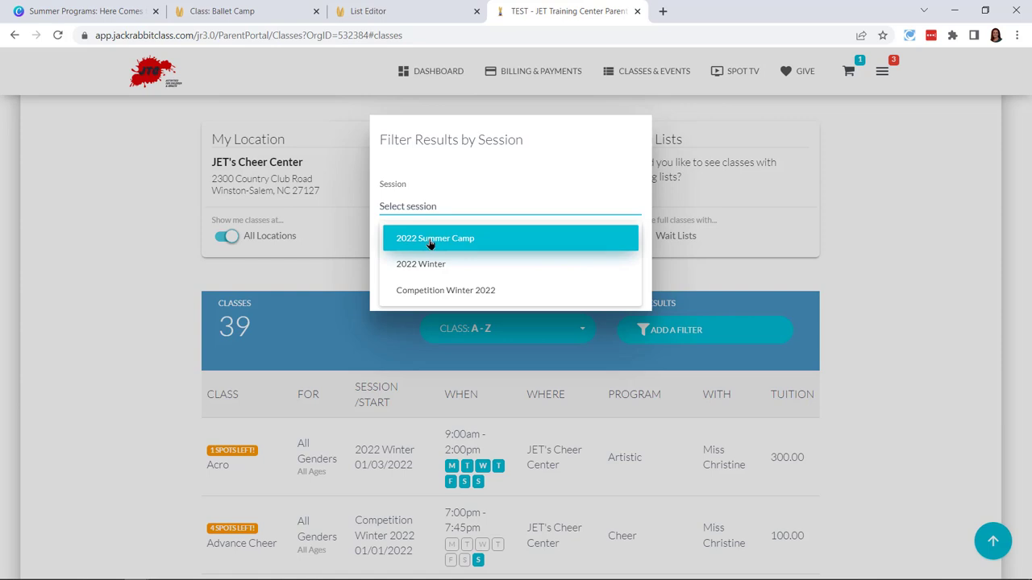
left_click(431, 242)
left_click(524, 248)
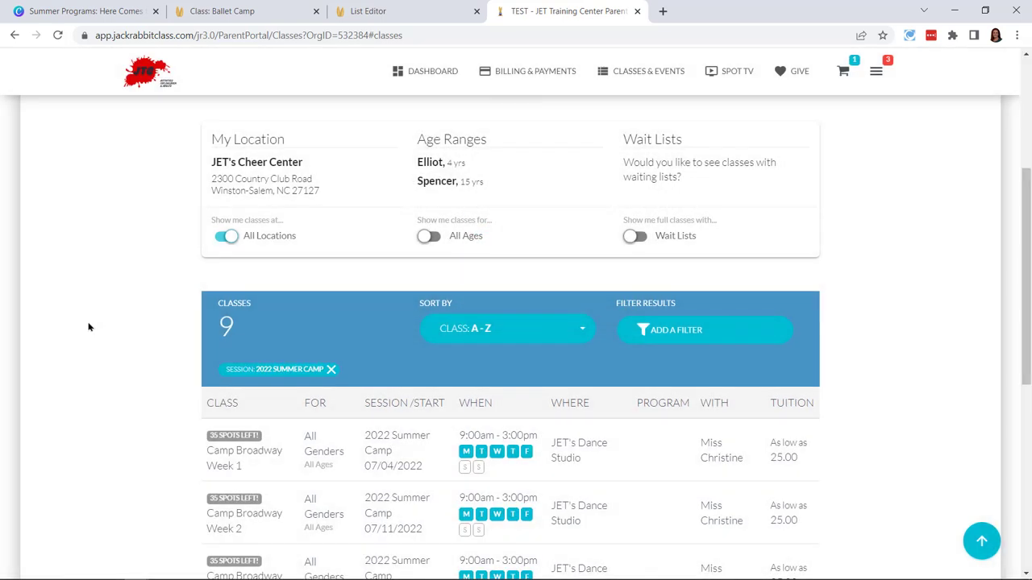
Open the Summer Camp Class details from the nine filtered classes
scroll(91, 311, "down", 3)
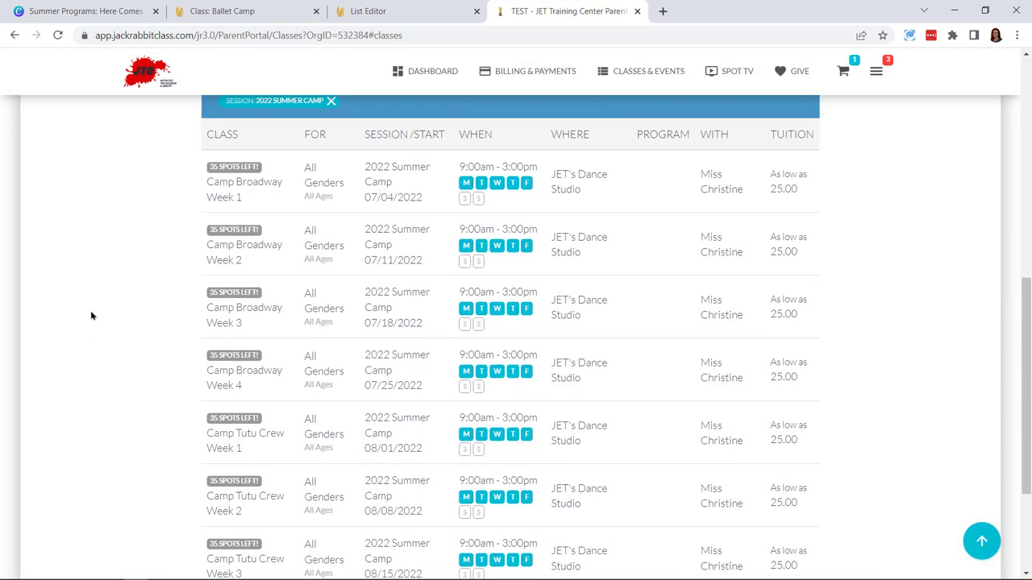
scroll(86, 309, "down", 2)
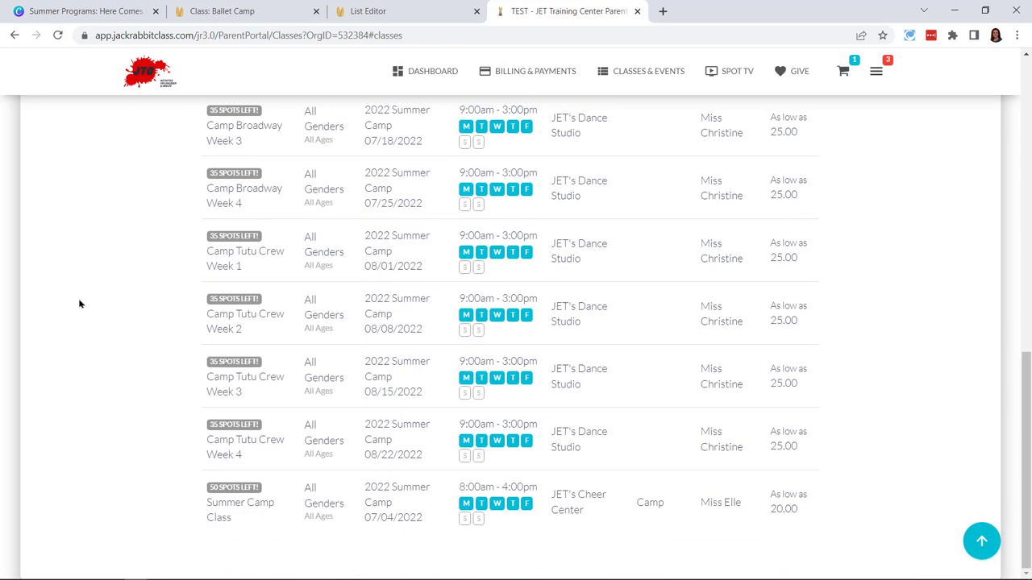
left_click(238, 494)
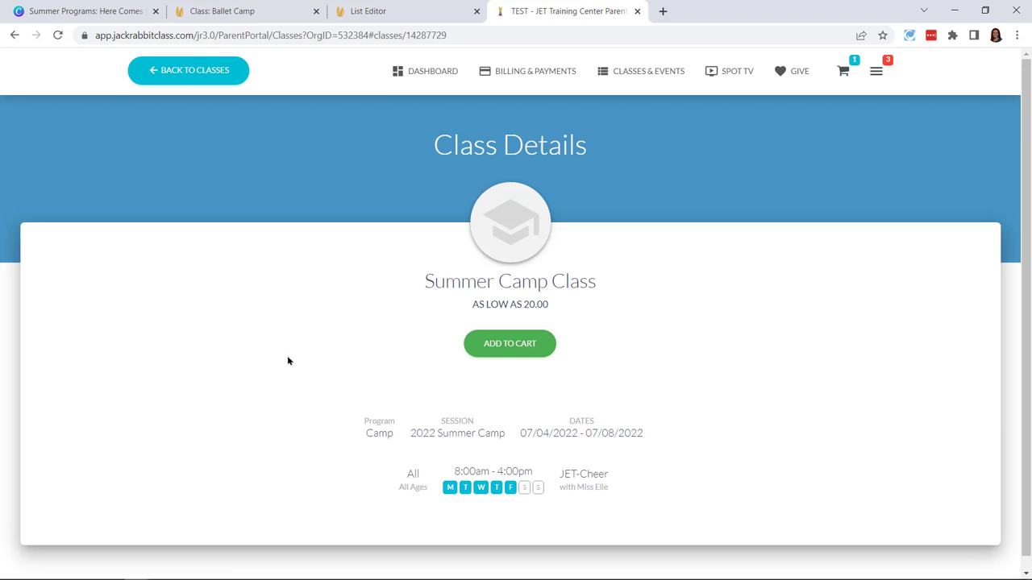
Add Summer Camp Class with Monday for both students and Tuesday for the younger student
left_click(522, 339)
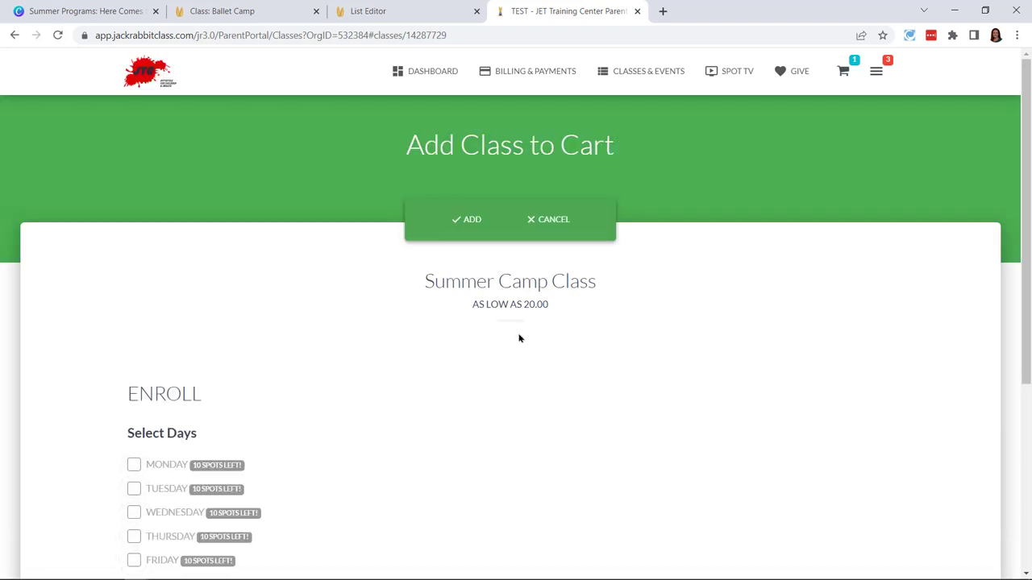
scroll(492, 341, "down", 3)
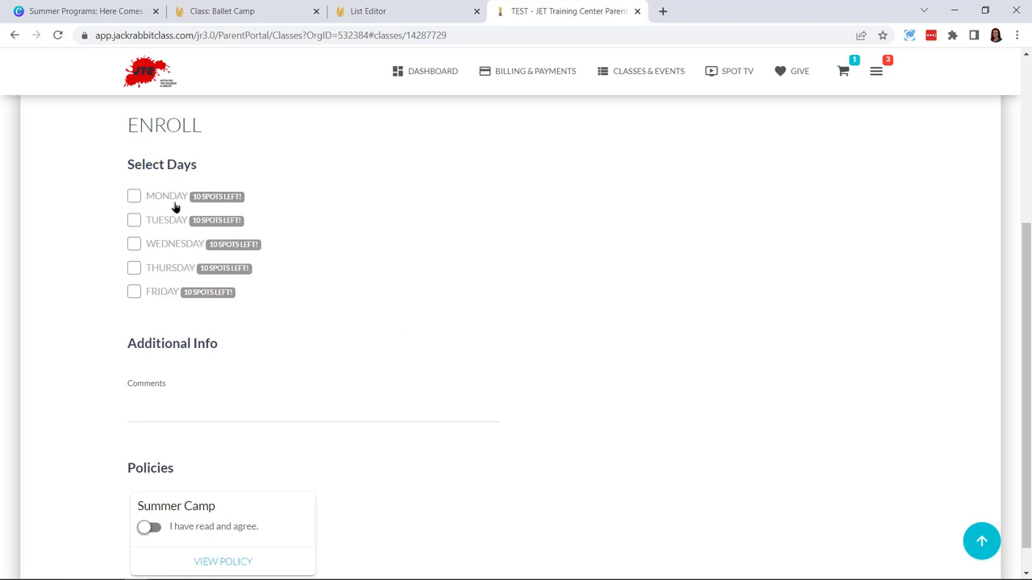
left_click(133, 196)
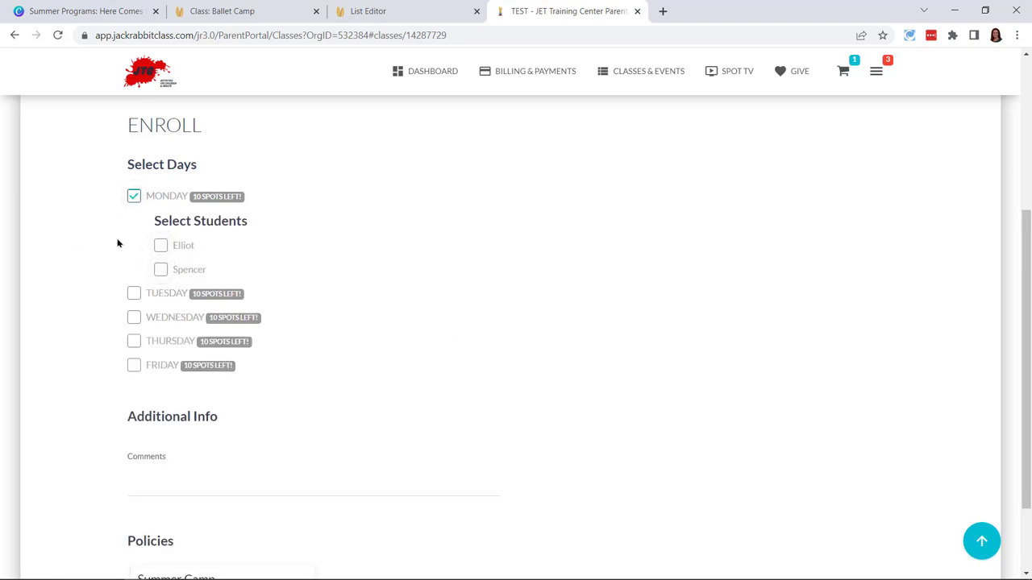
left_click(159, 246)
left_click(161, 272)
left_click(134, 294)
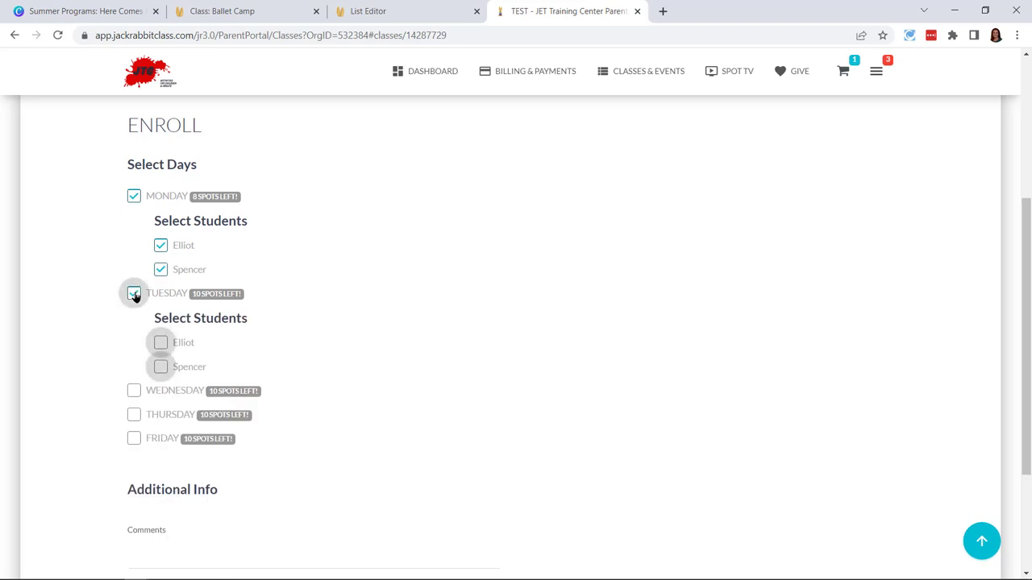
left_click(161, 343)
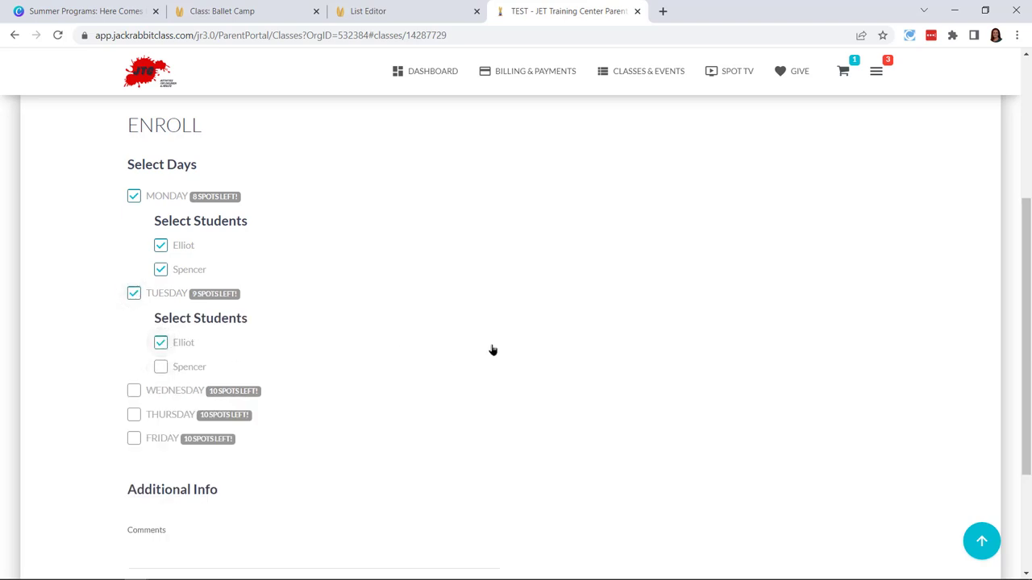
Read the Summer Camp policy and switch on 'I have read and agree'
scroll(484, 349, "down", 2)
left_click(272, 368)
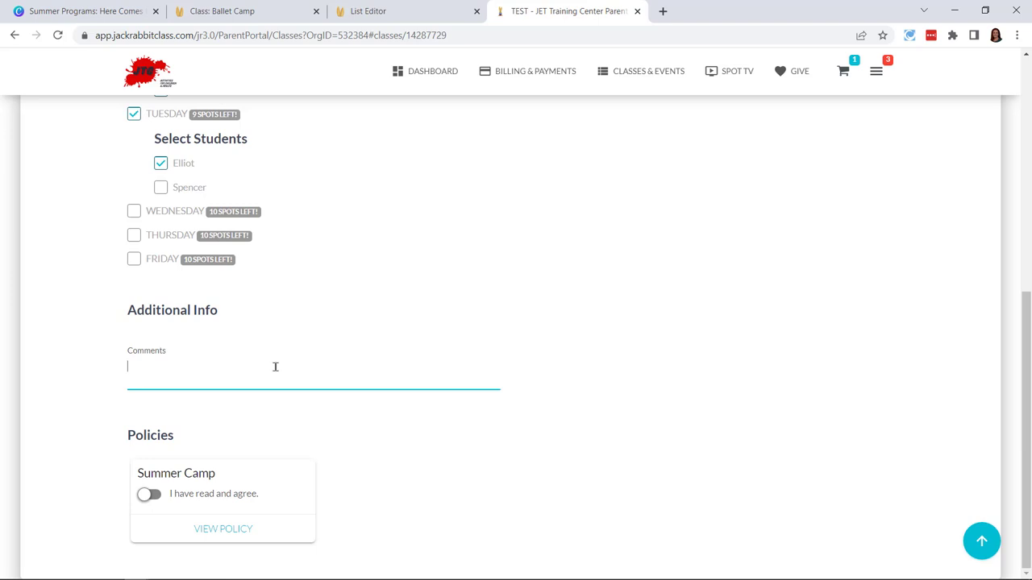
left_click(220, 529)
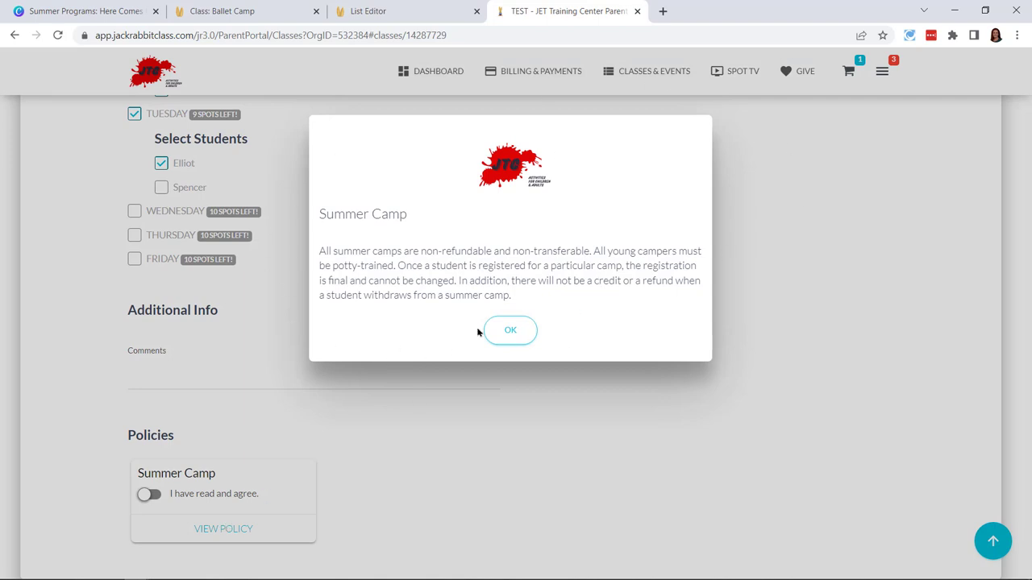
left_click(518, 333)
left_click(149, 495)
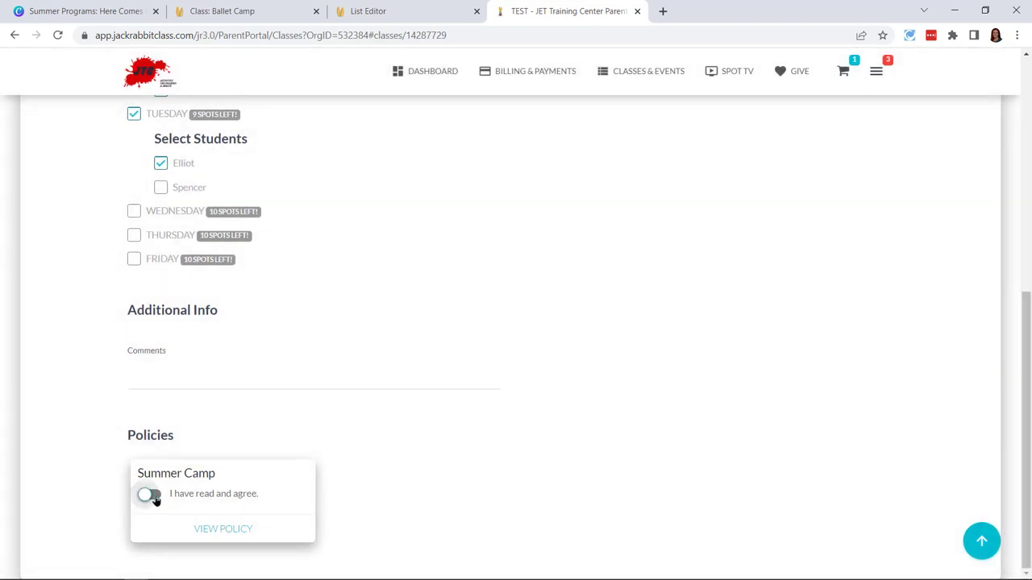
scroll(556, 318, "up", 3)
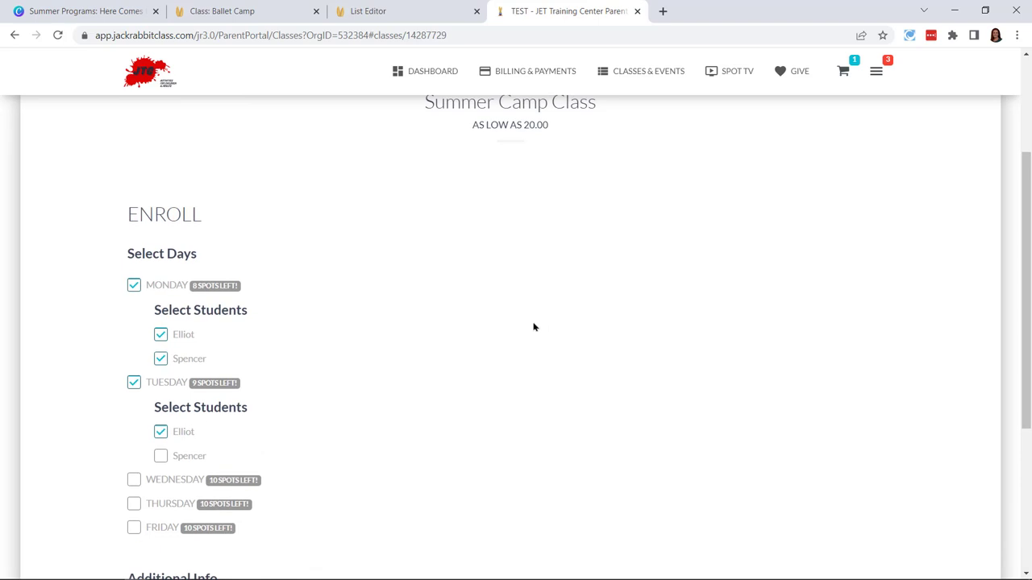
scroll(532, 324, "down", 3)
scroll(514, 327, "up", 5)
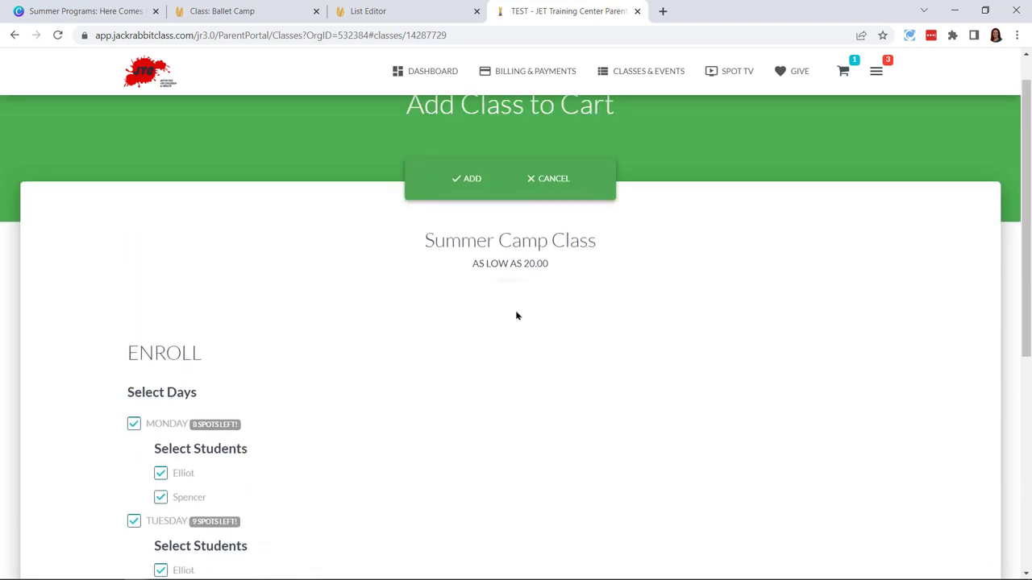
Add the selected Monday and Tuesday camp days to the cart and proceed to checkout
left_click(462, 215)
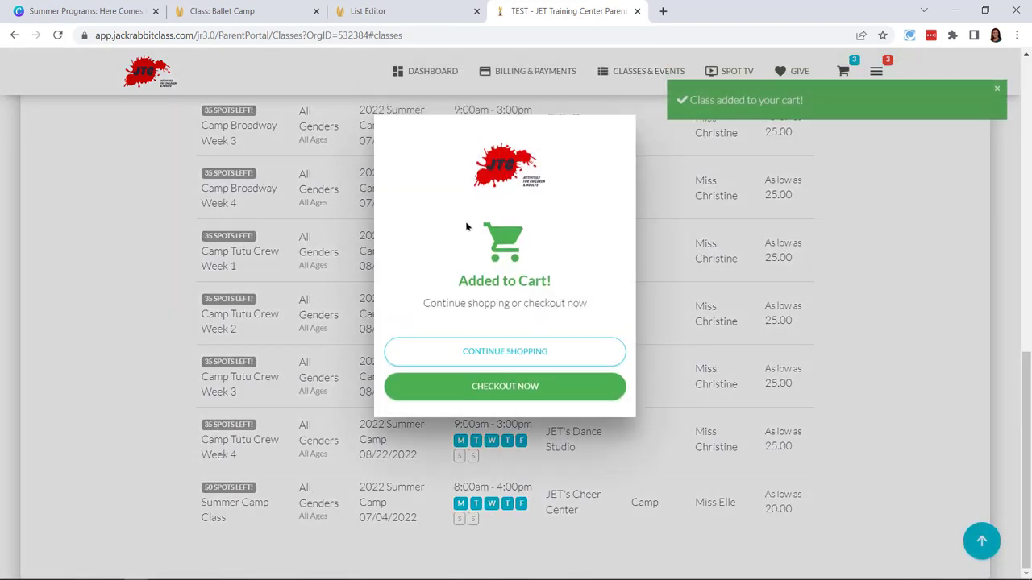
left_click(473, 390)
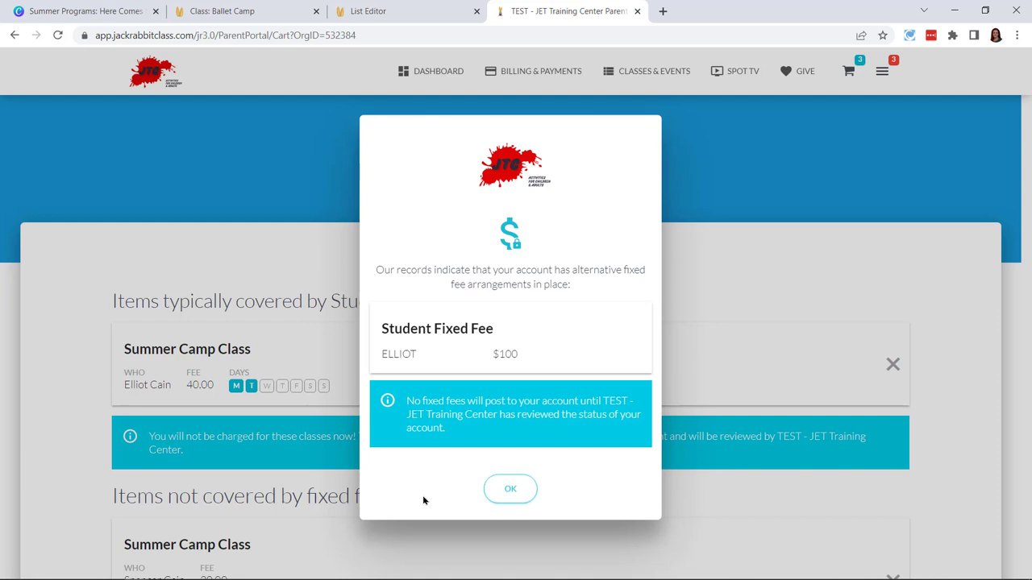
Acknowledge the $100 fixed-fee notice, review the 105.00 total, and accept the enrollment fees
left_click(517, 490)
scroll(441, 505, "down", 3)
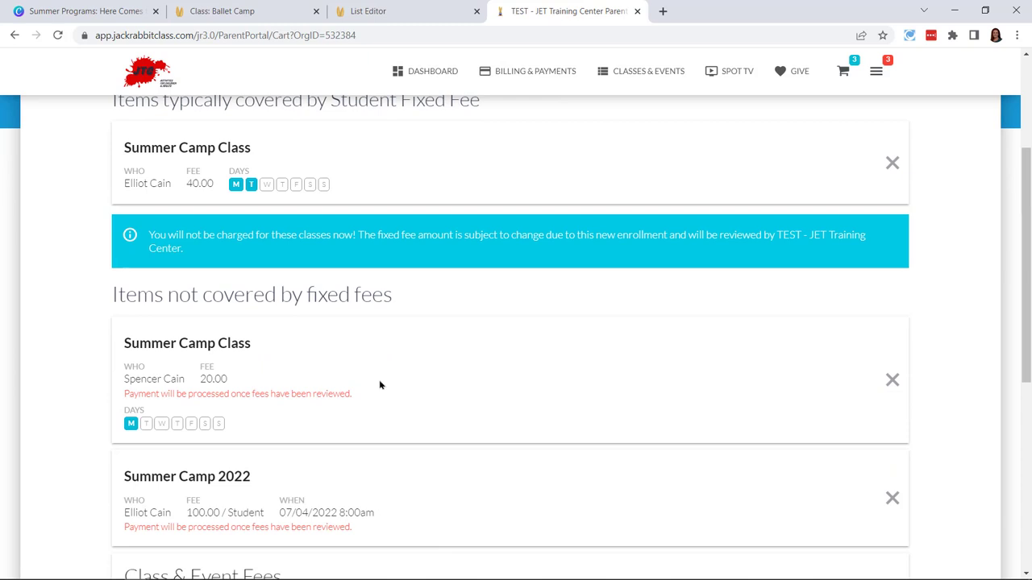
scroll(338, 387, "down", 1)
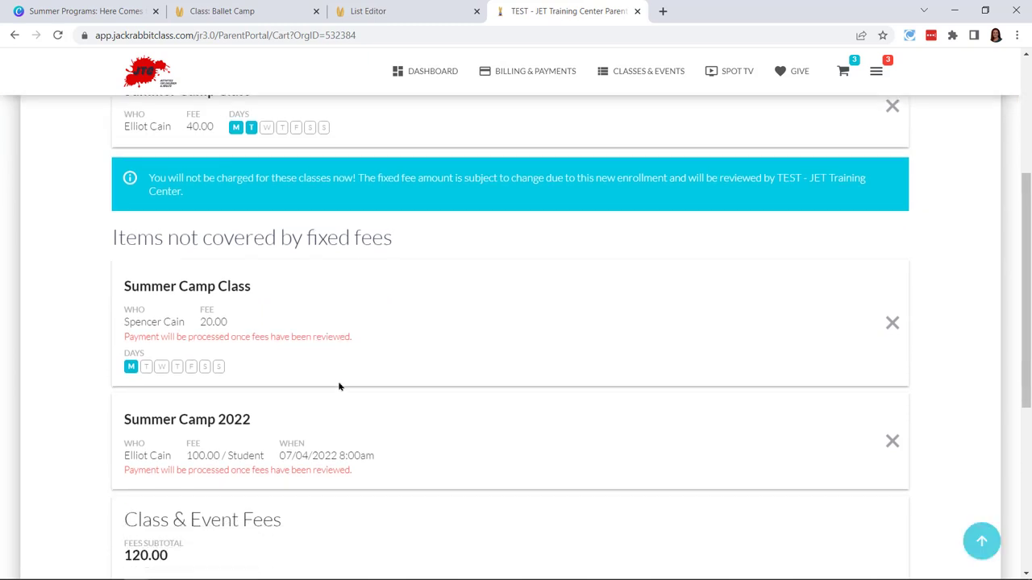
scroll(339, 387, "down", 1)
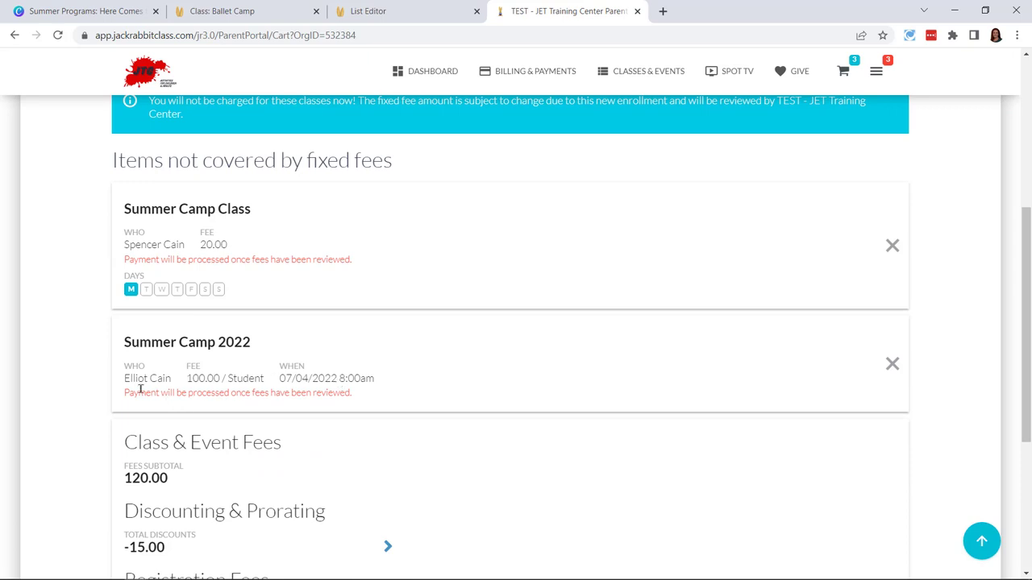
scroll(412, 463, "down", 2)
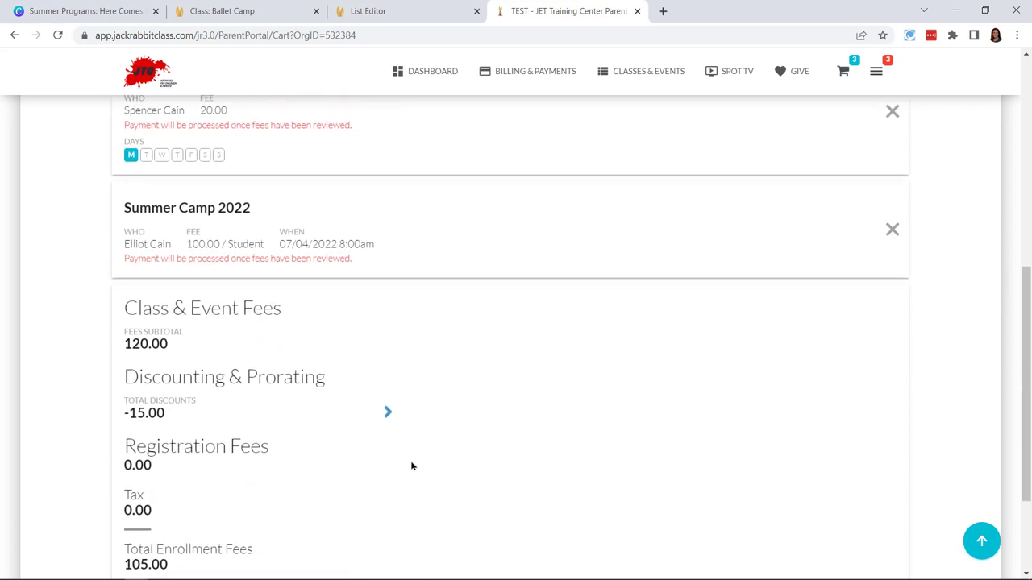
scroll(313, 456, "down", 2)
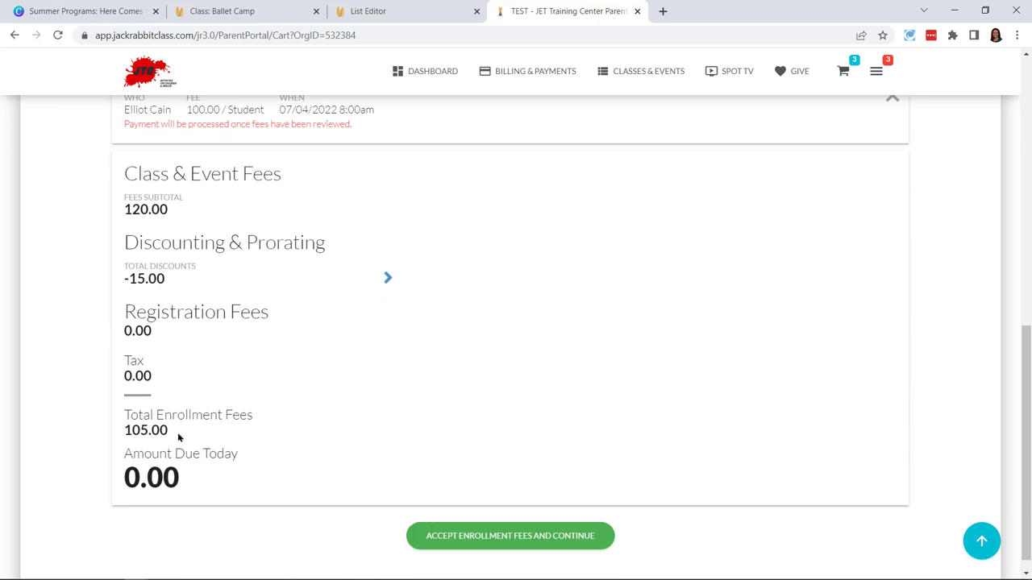
left_click(472, 537)
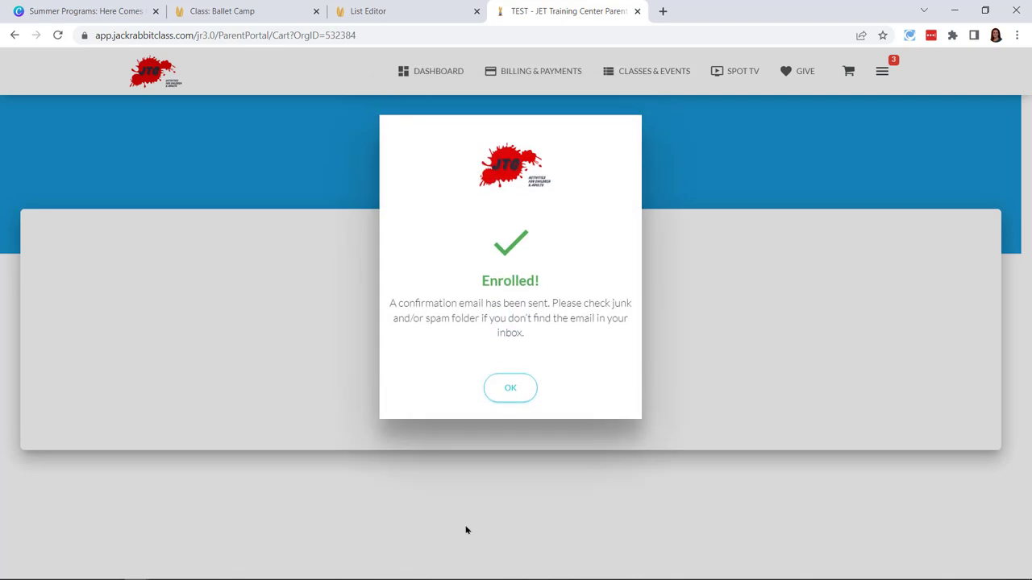
left_click(511, 389)
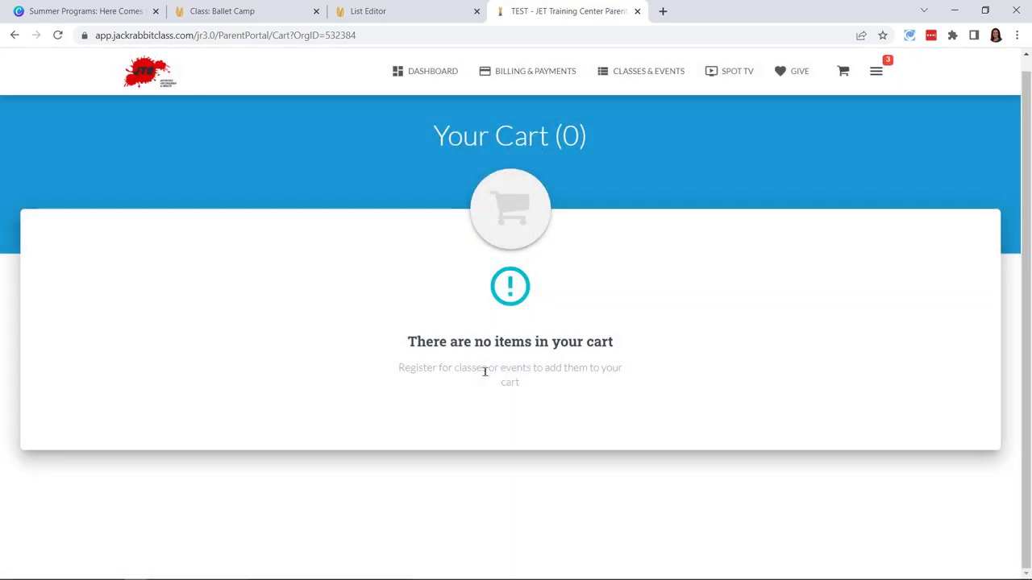
Return to the staff-side Summer Camp Class page and reload it to refresh enrollment counts
left_click(262, 11)
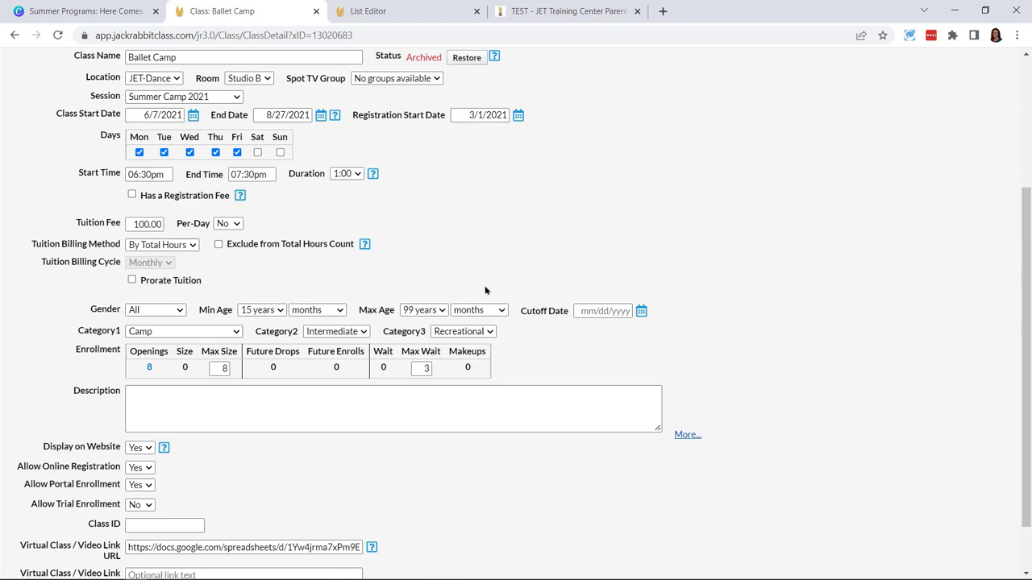
scroll(519, 259, "up", 3)
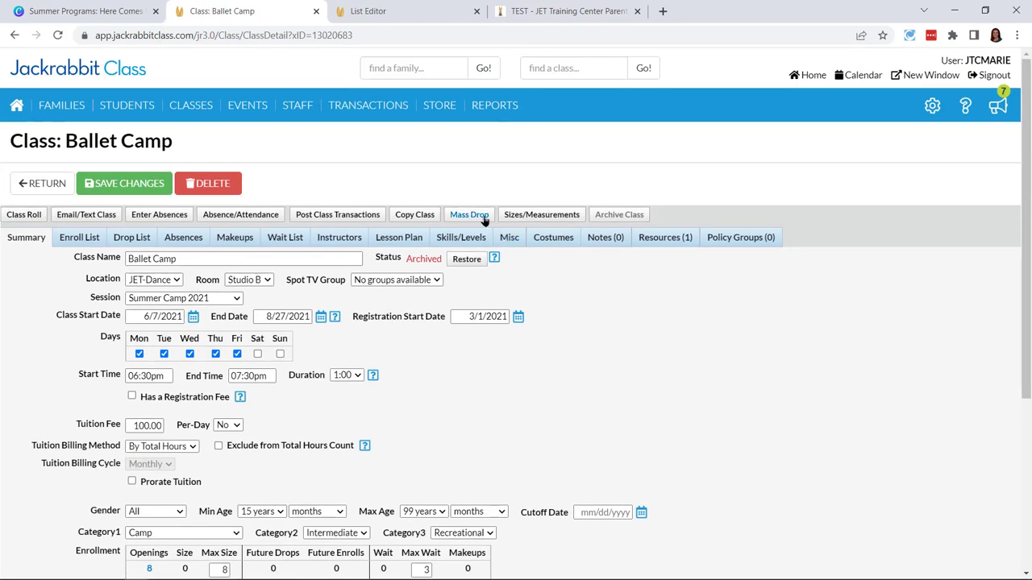
left_click(395, 11)
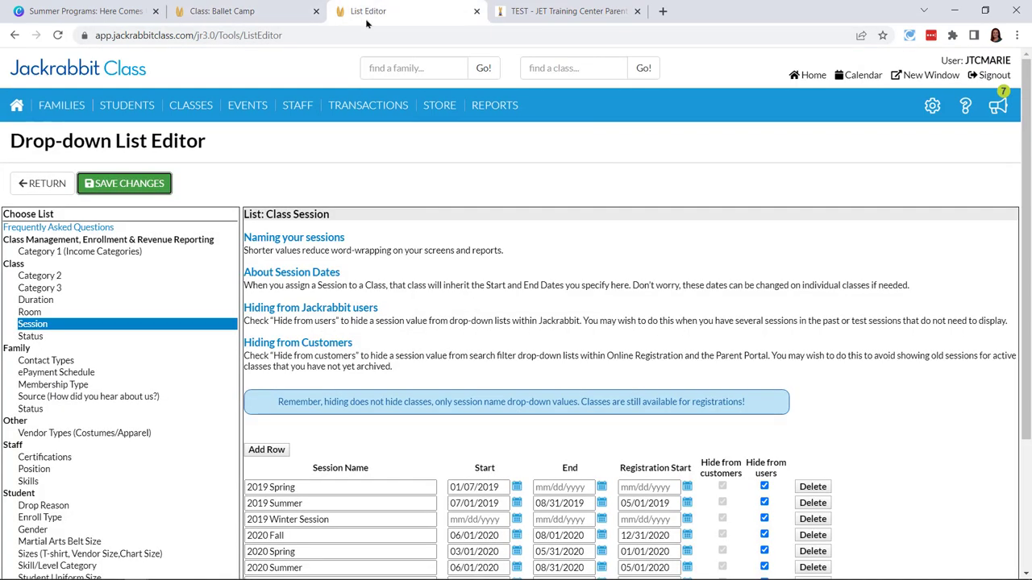
left_click(16, 35)
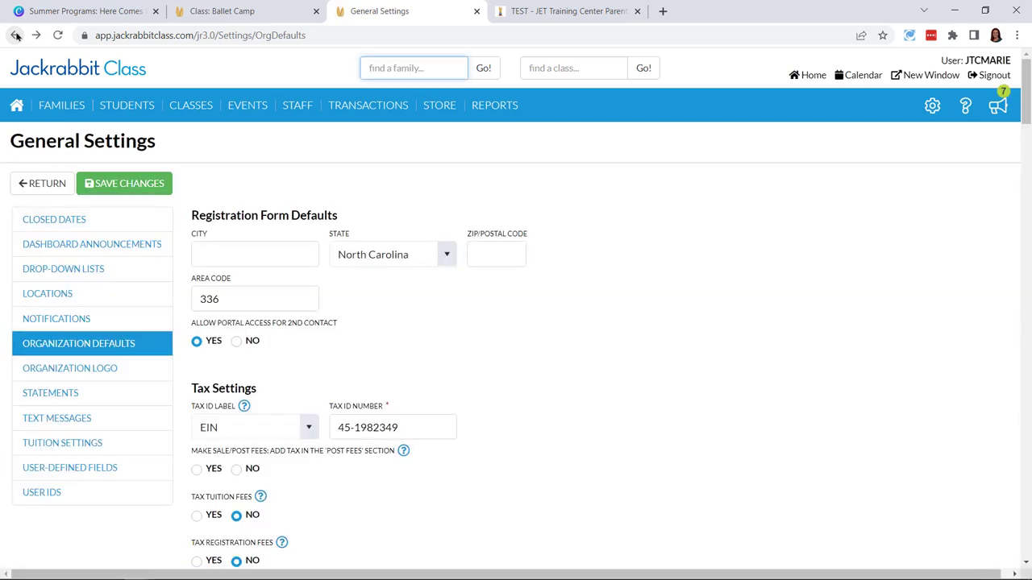
left_click(16, 36)
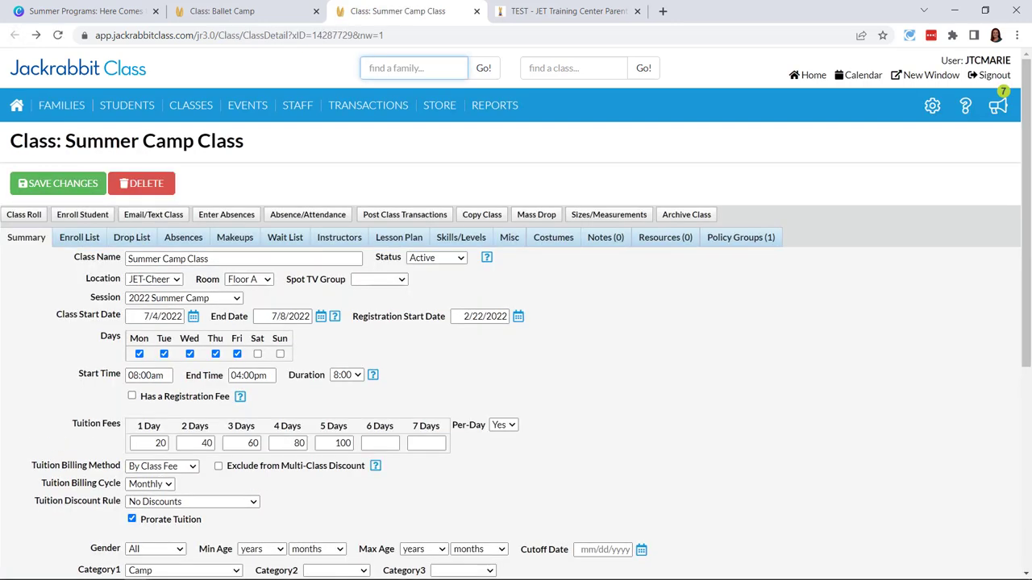
scroll(665, 244, "down", 5)
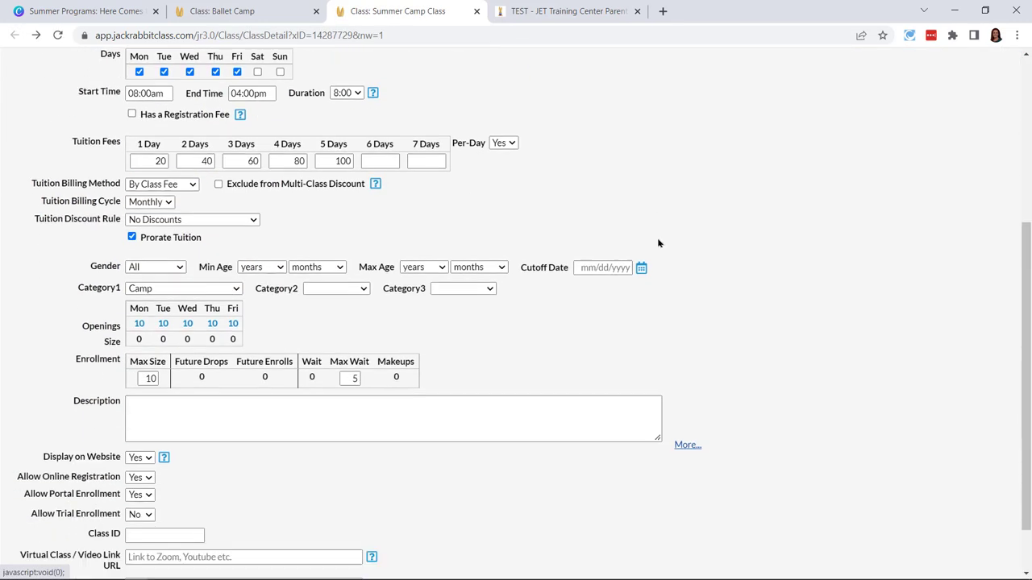
left_click(57, 35)
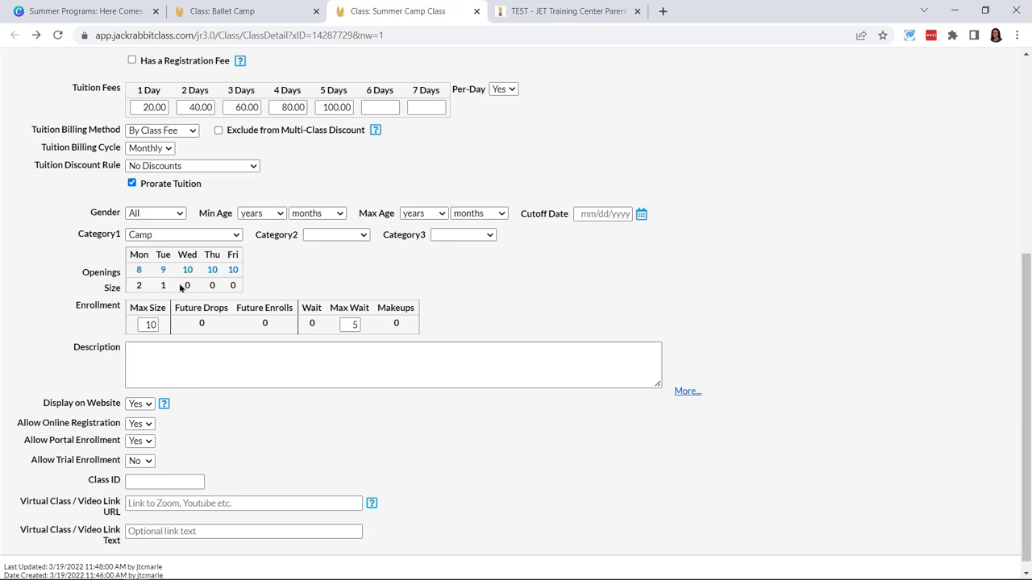
scroll(757, 248, "up", 1)
scroll(758, 248, "up", 5)
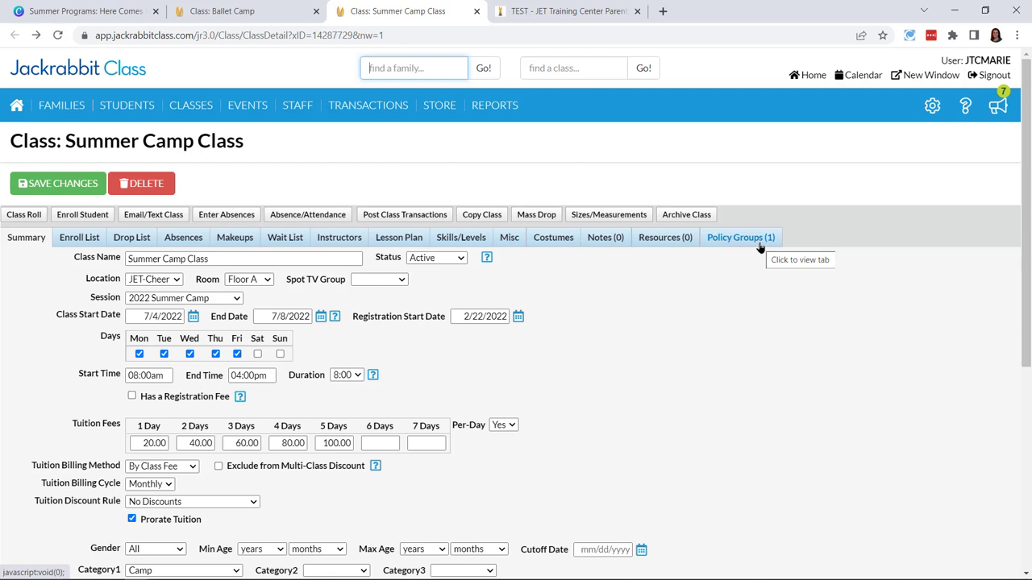
Go to the Manage Policies page under Settings
left_click(932, 110)
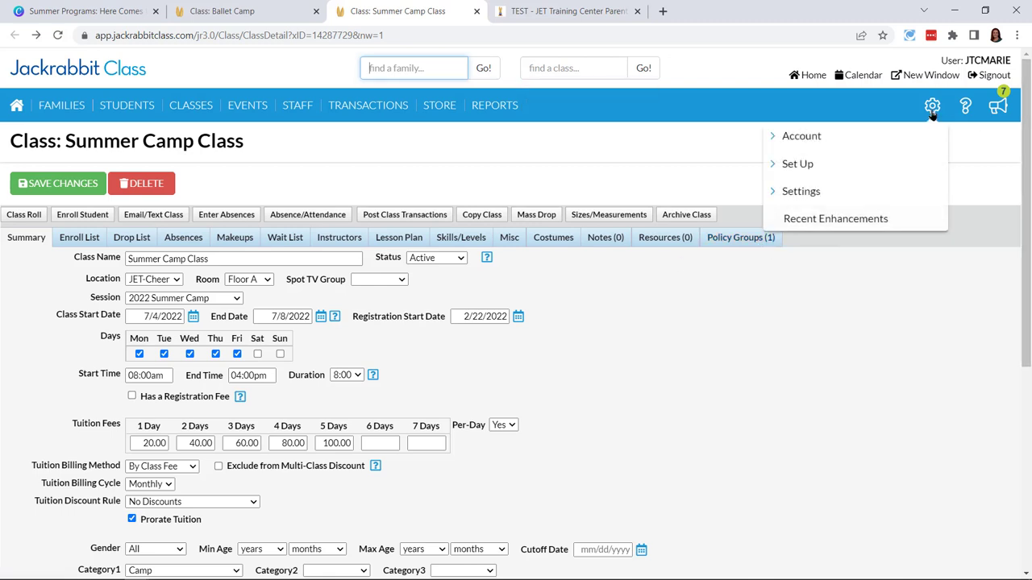
left_click(836, 198)
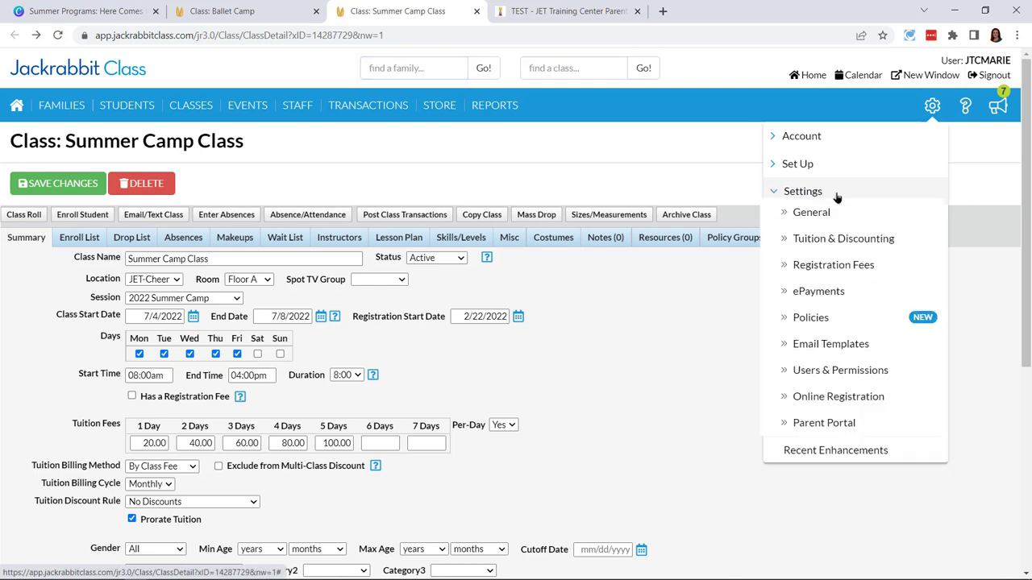
left_click(810, 317)
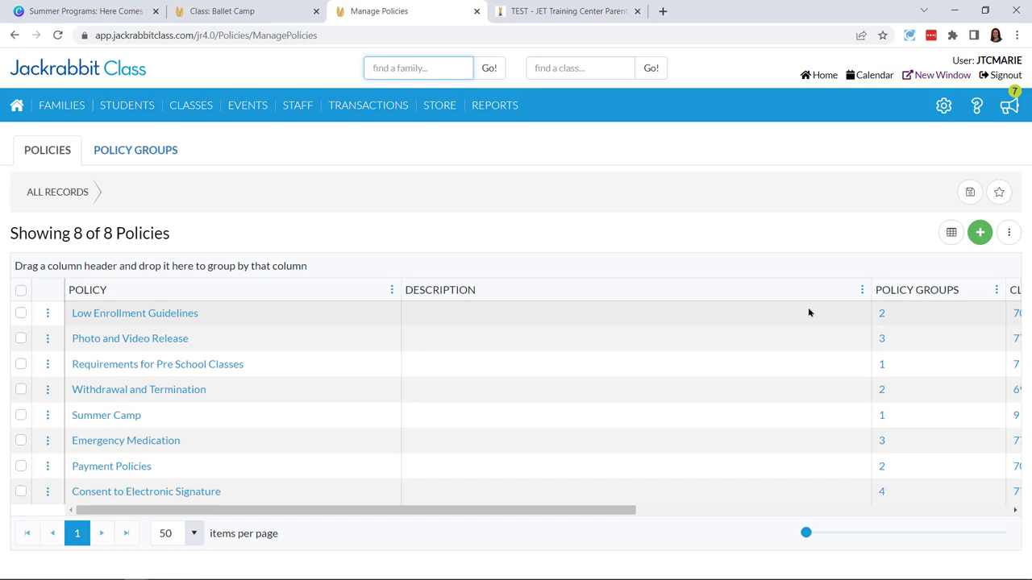
Read the Summer Camp policy's text, then return to the policies list without changes
left_click(99, 416)
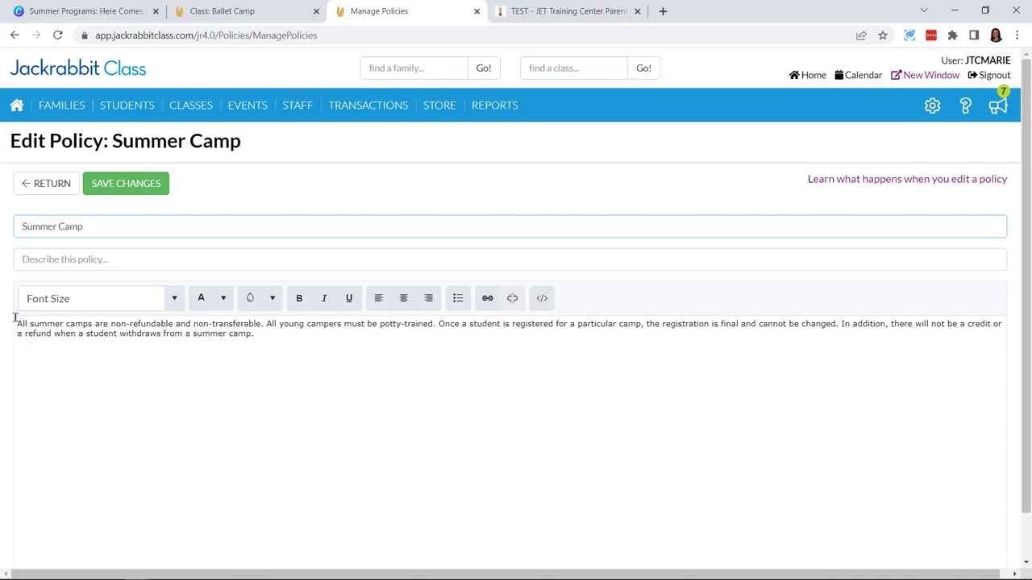
left_click_drag(17, 323, 286, 359)
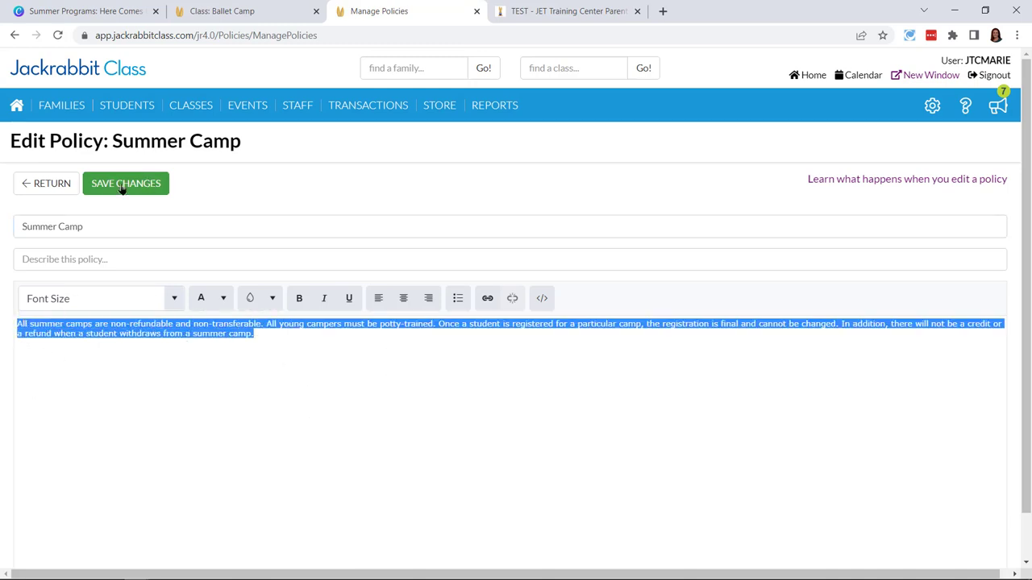
left_click(100, 224)
left_click(45, 184)
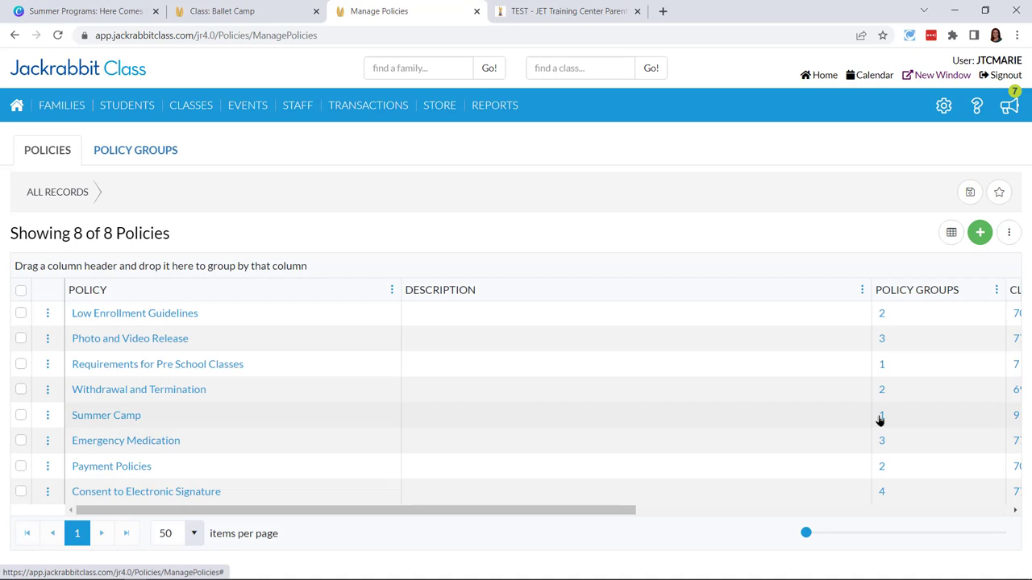
Squeeze the policy grid so all columns fit in view
scroll(238, 420, "right", 3)
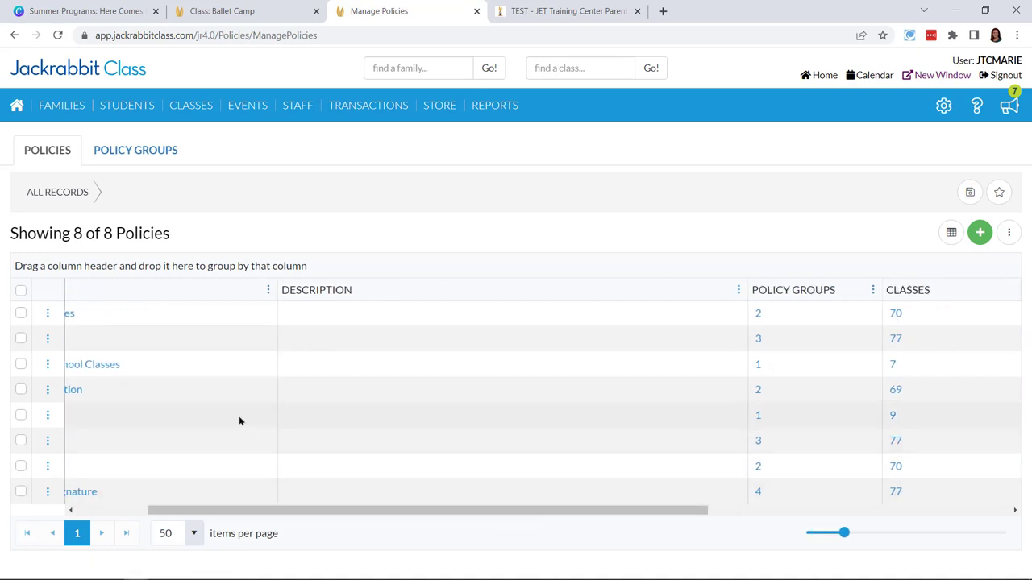
left_click(952, 233)
left_click(913, 264)
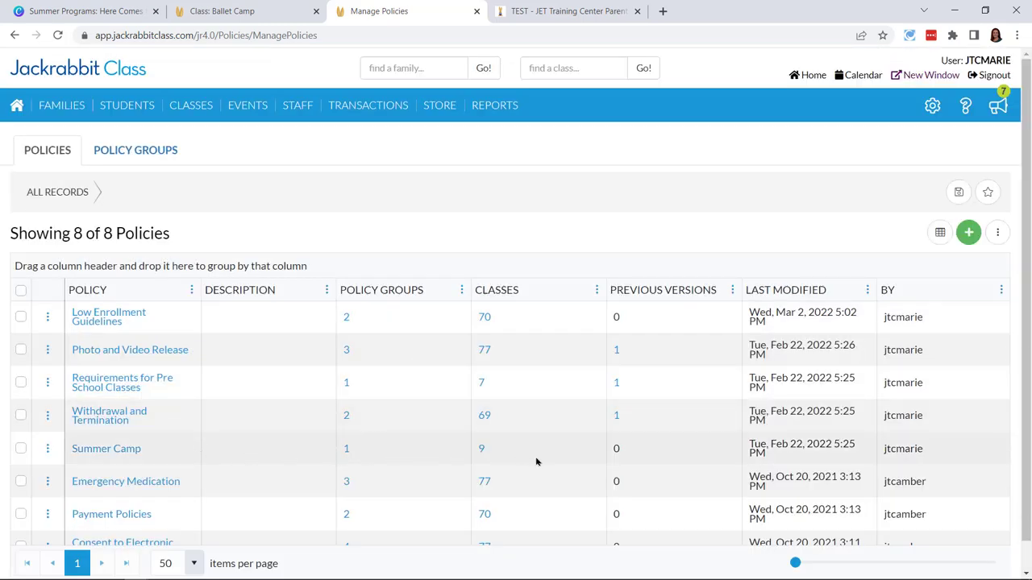
Review the 9 classes carrying the Summer Camp policy, then go back to Manage Policies
left_click(481, 450)
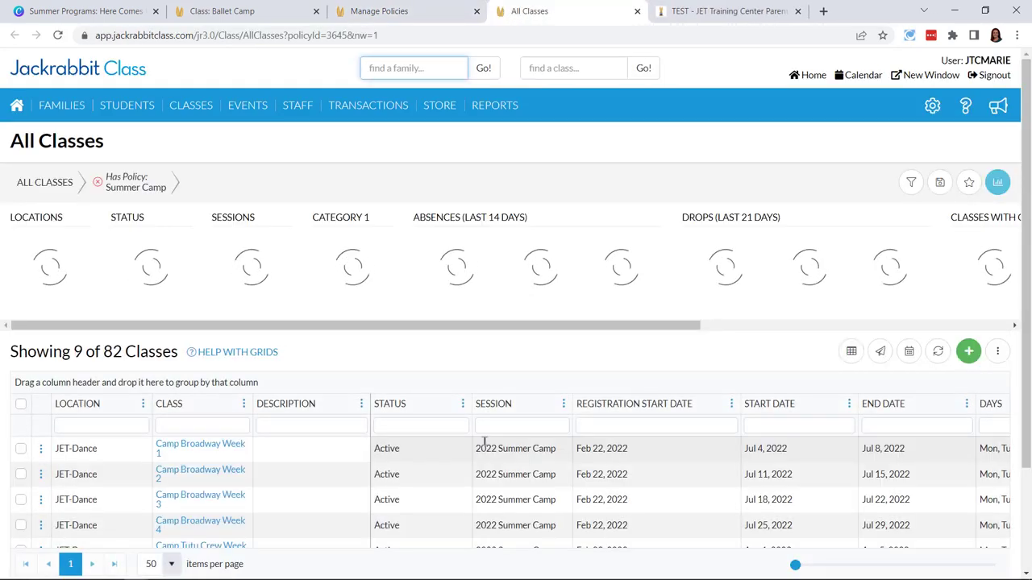
scroll(420, 476, "down", 2)
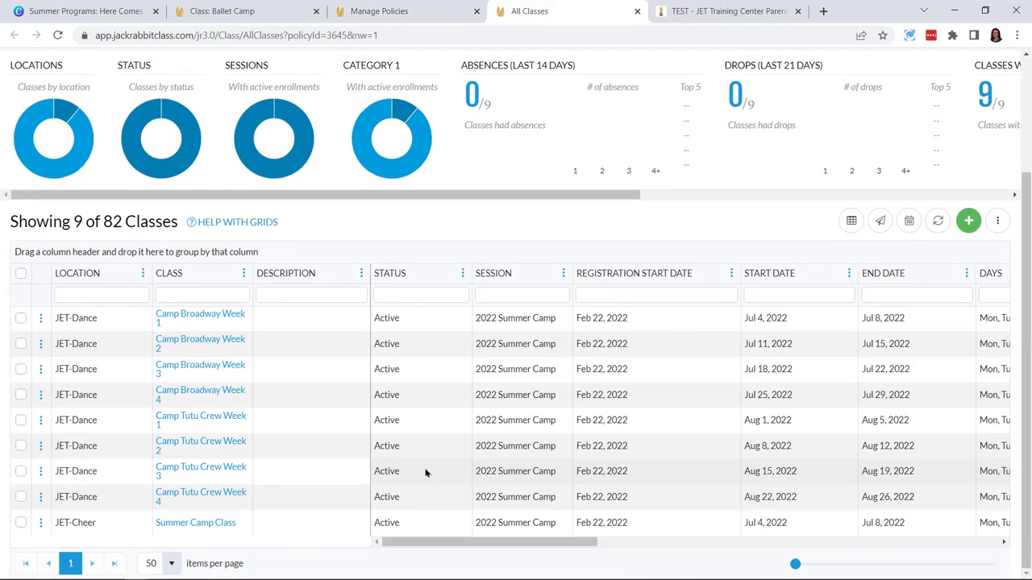
scroll(425, 474, "up", 2)
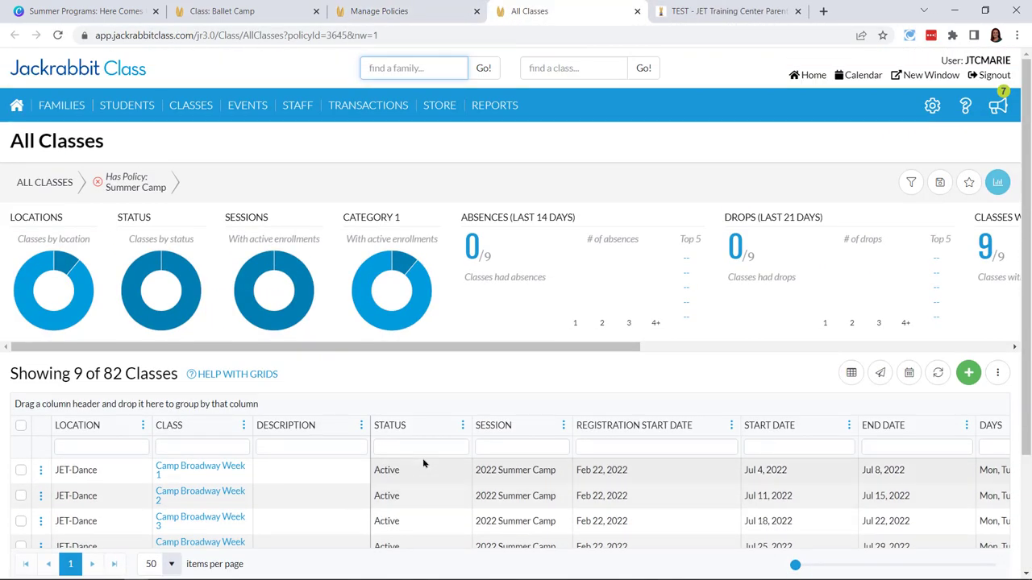
left_click(413, 14)
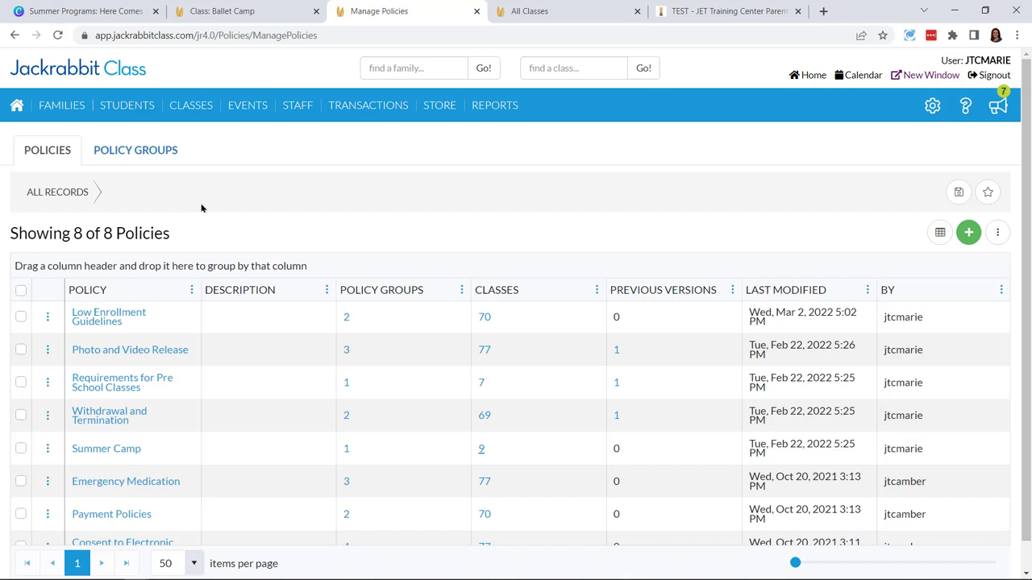
Check the six policies in the 2022 Summer Camp policy group, then go to the Executive Dashboard
left_click(158, 164)
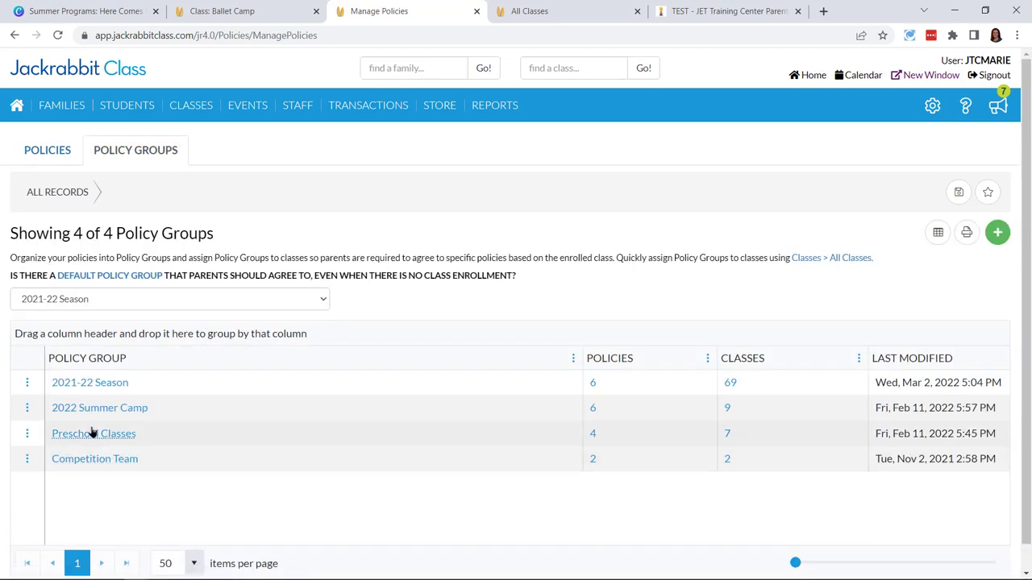
left_click(84, 410)
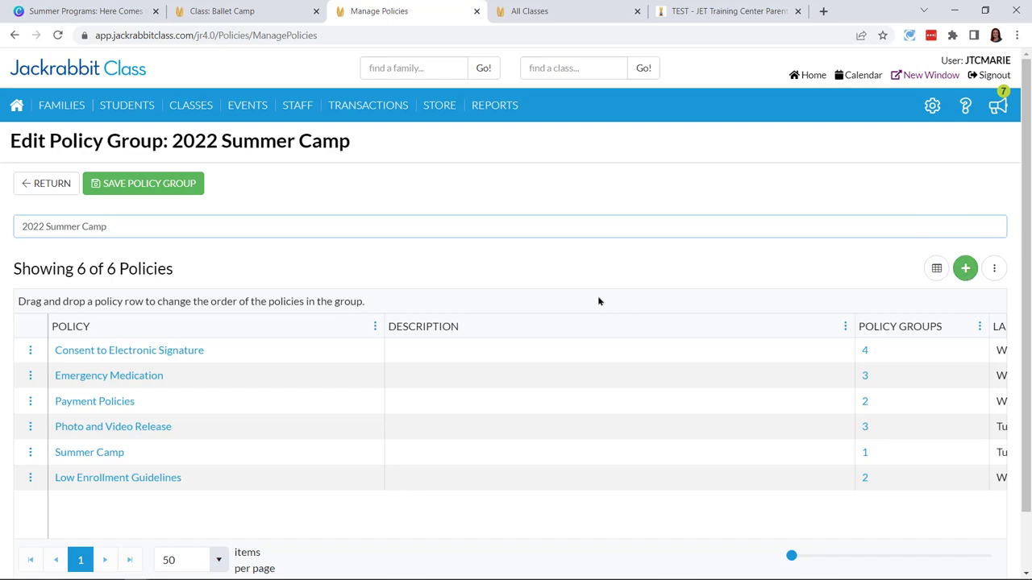
left_click(16, 105)
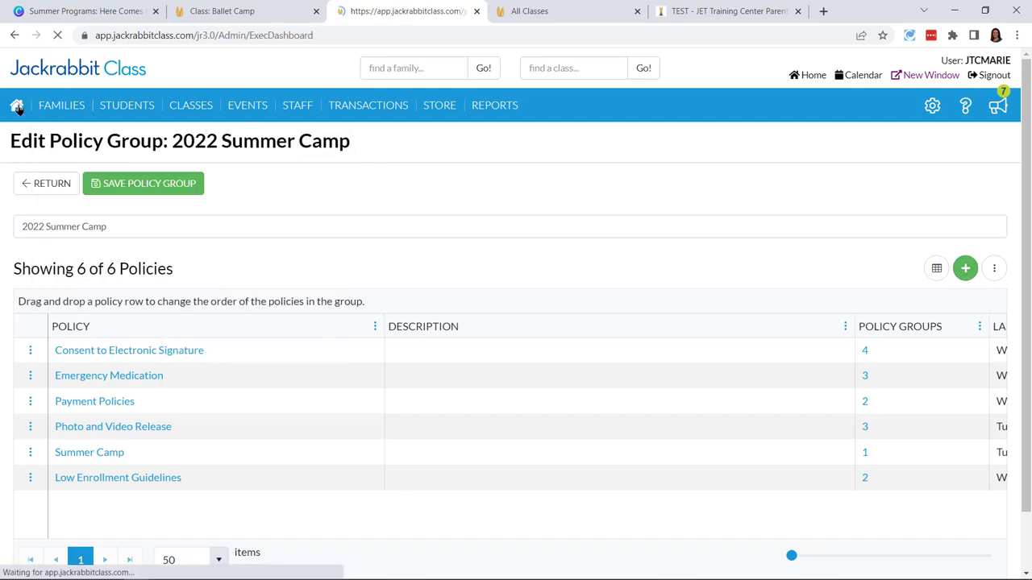